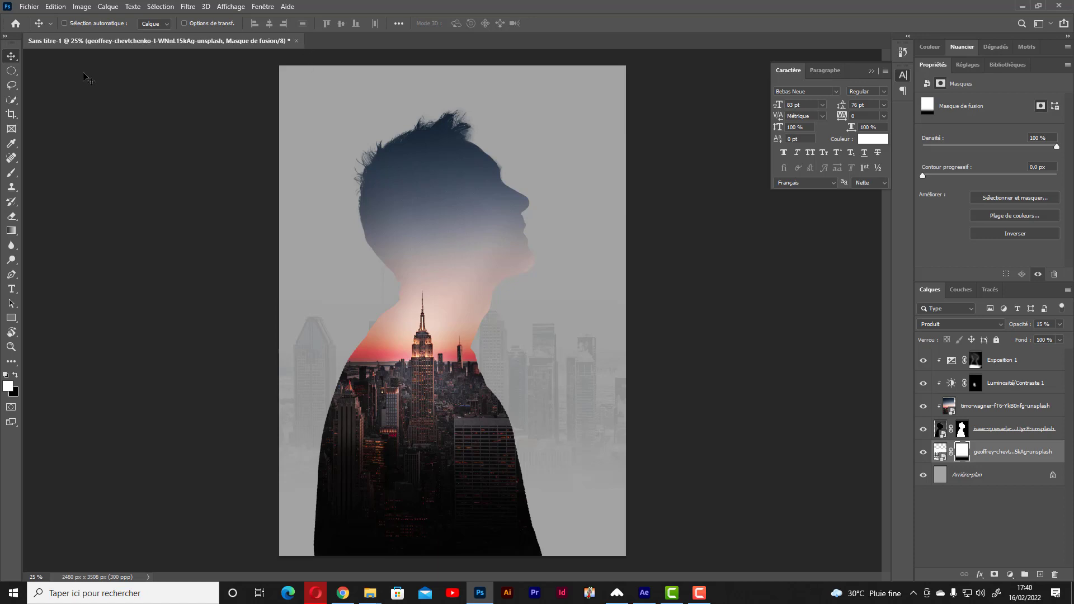
# Create a new portrait A4 document, 210 x 297 mm at 300 pixels/inch, in RGB colour with a white background
pyautogui.click(38, 9)
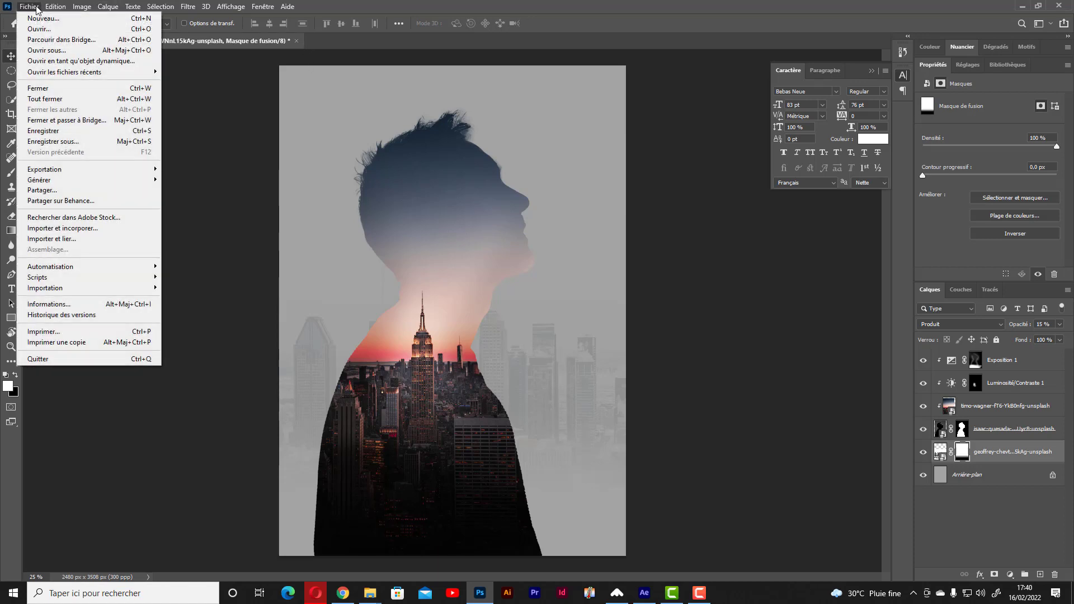
pyautogui.click(45, 20)
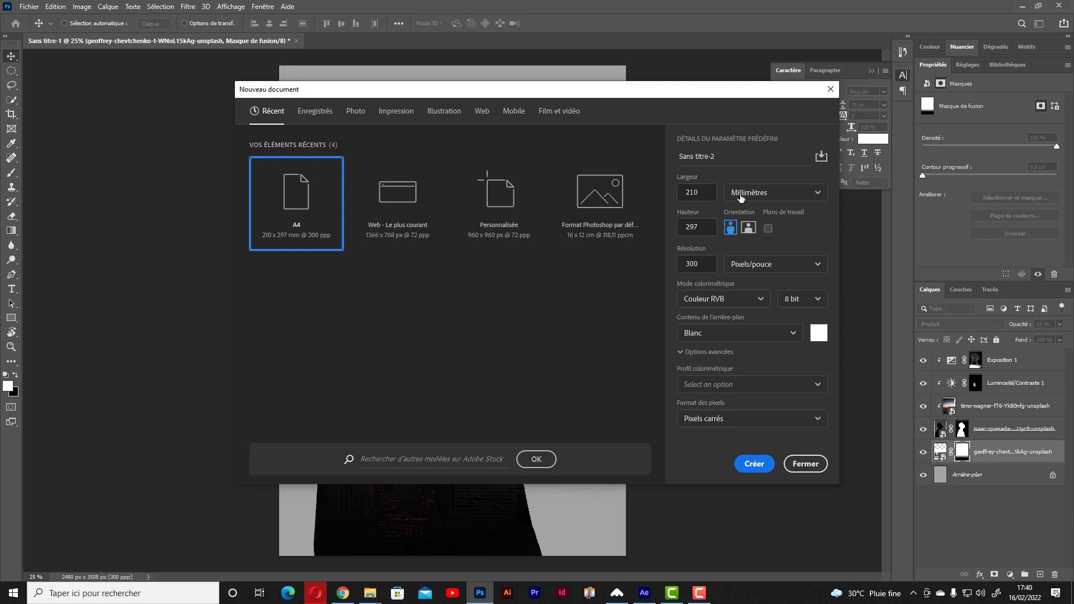
pyautogui.click(744, 298)
pyautogui.click(744, 298)
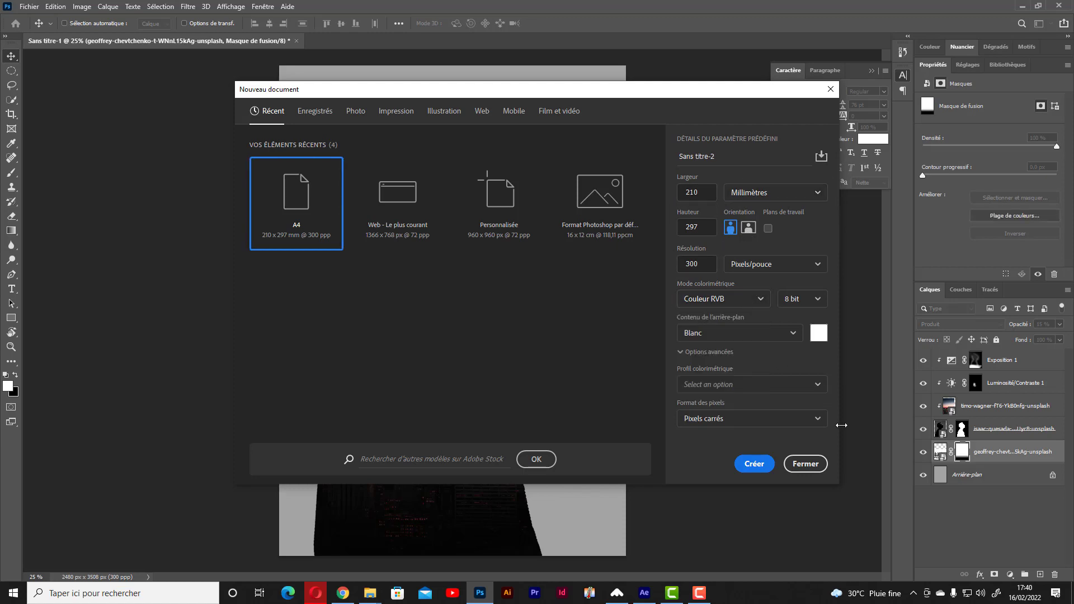
pyautogui.click(754, 464)
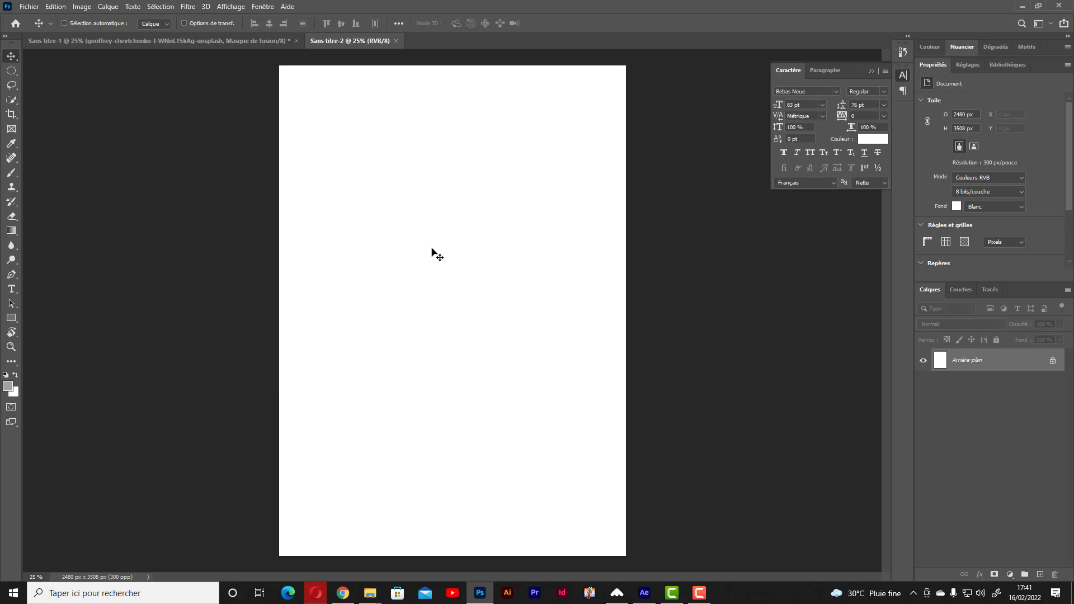
# Set the foreground colour to the warm grey 97938f and fill the background layer with it
pyautogui.press('d')
pyautogui.click(8, 386)
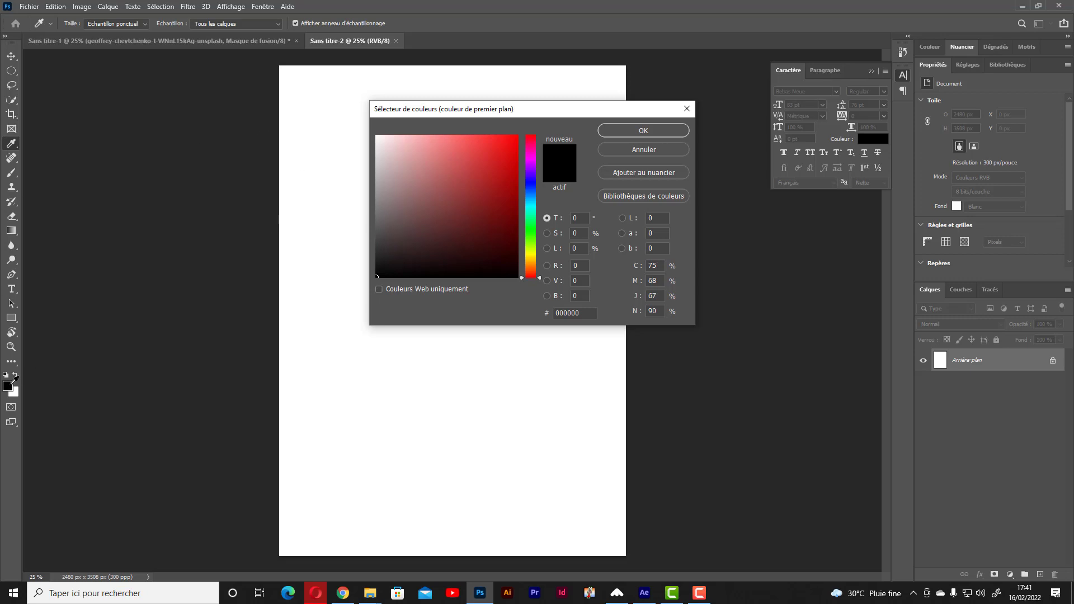
pyautogui.click(379, 187)
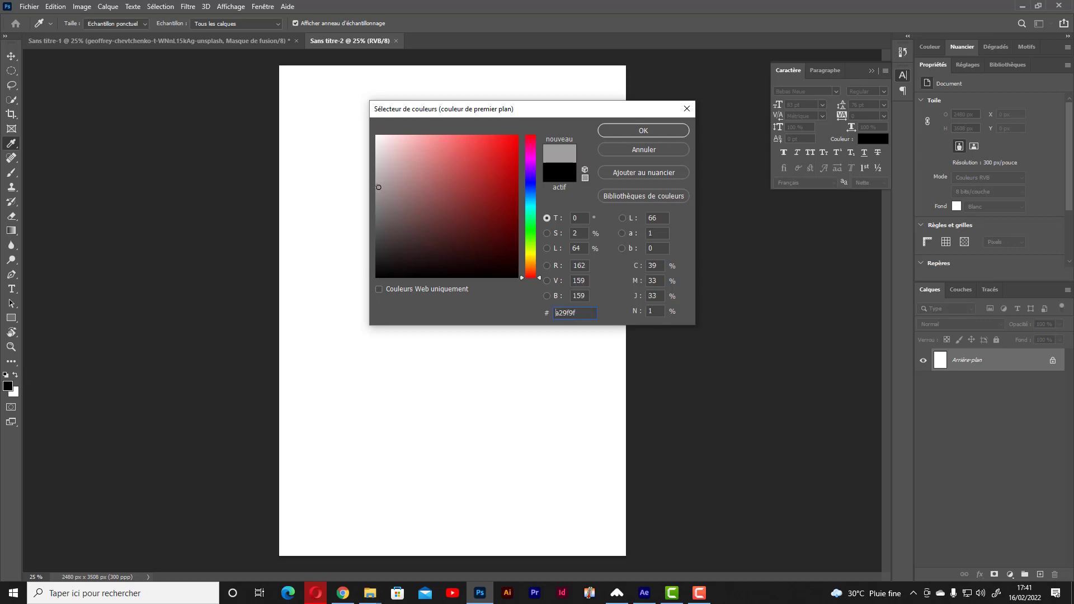
pyautogui.moveTo(379, 187); pyautogui.dragTo(378, 172)
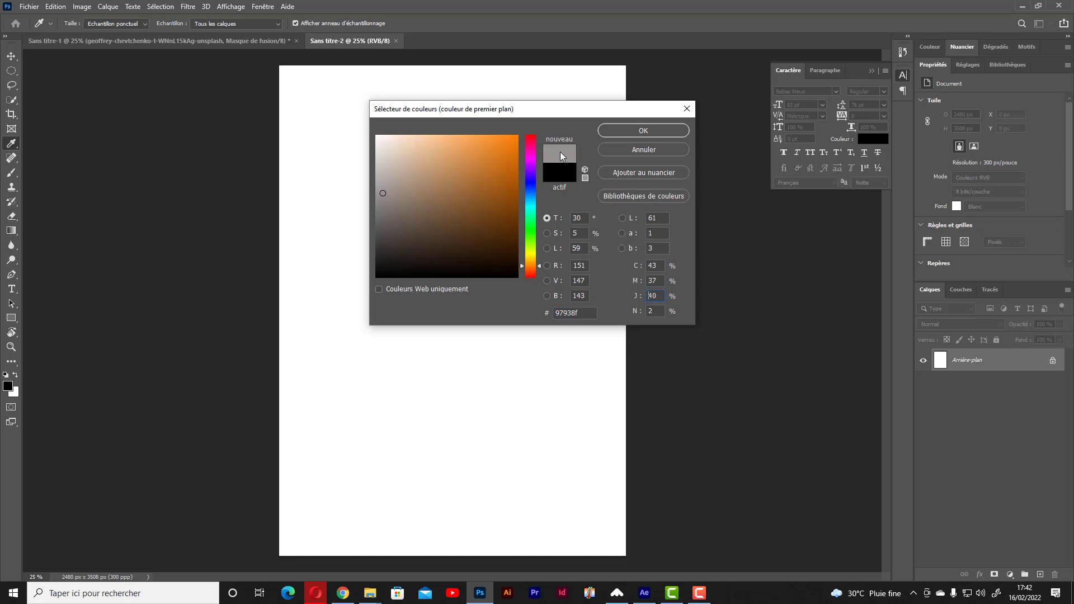
pyautogui.click(629, 130)
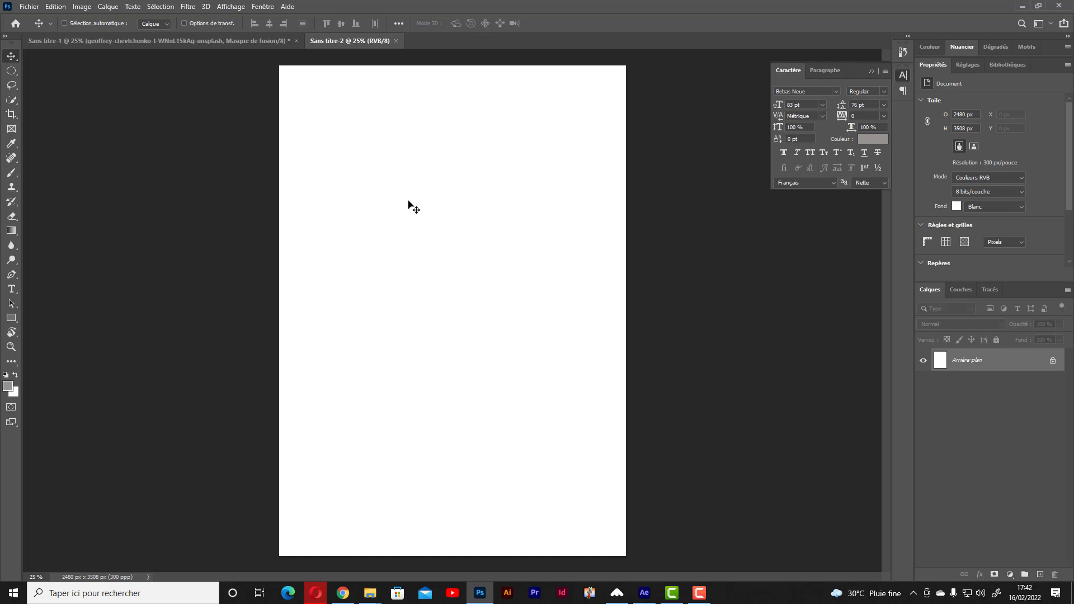
pyautogui.hotkey('alt', 'BackSpace')
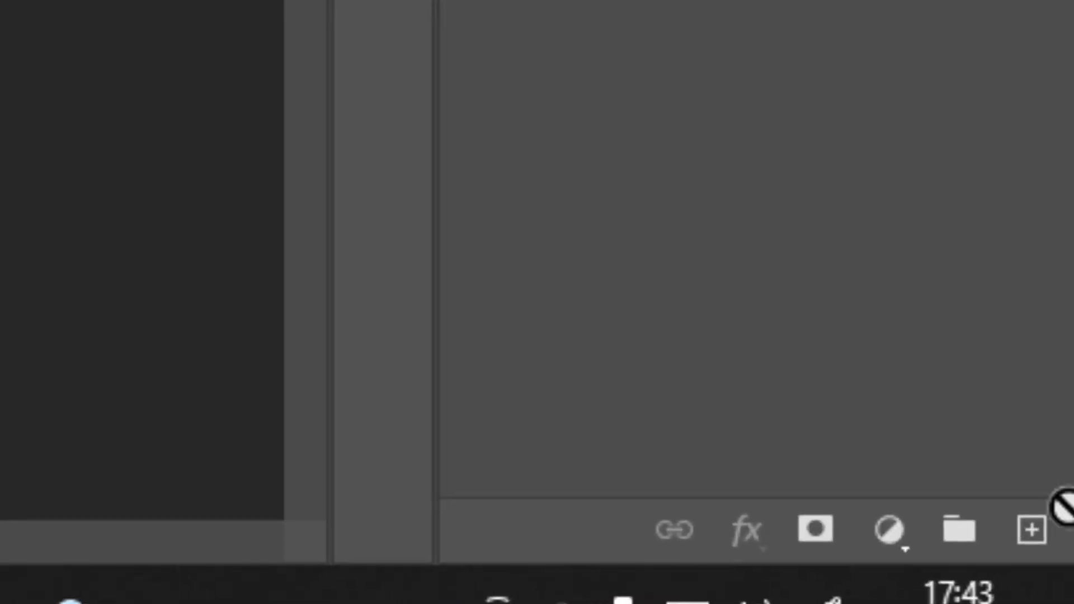
# Add a new empty layer and set up a soft brush of 2065 px with 0% hardness
pyautogui.click(1037, 547)
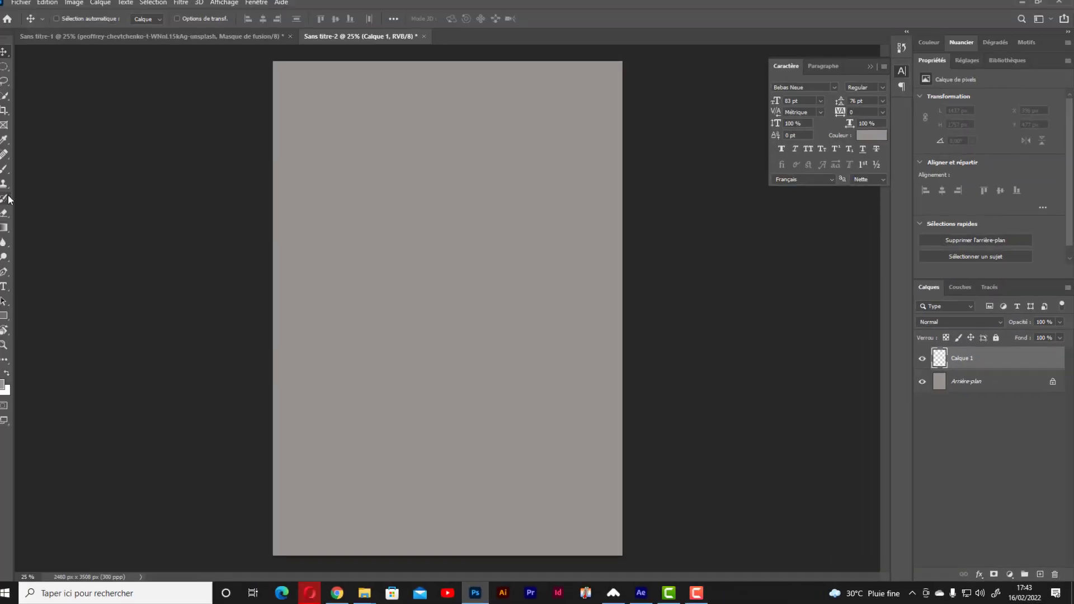
pyautogui.click(12, 172)
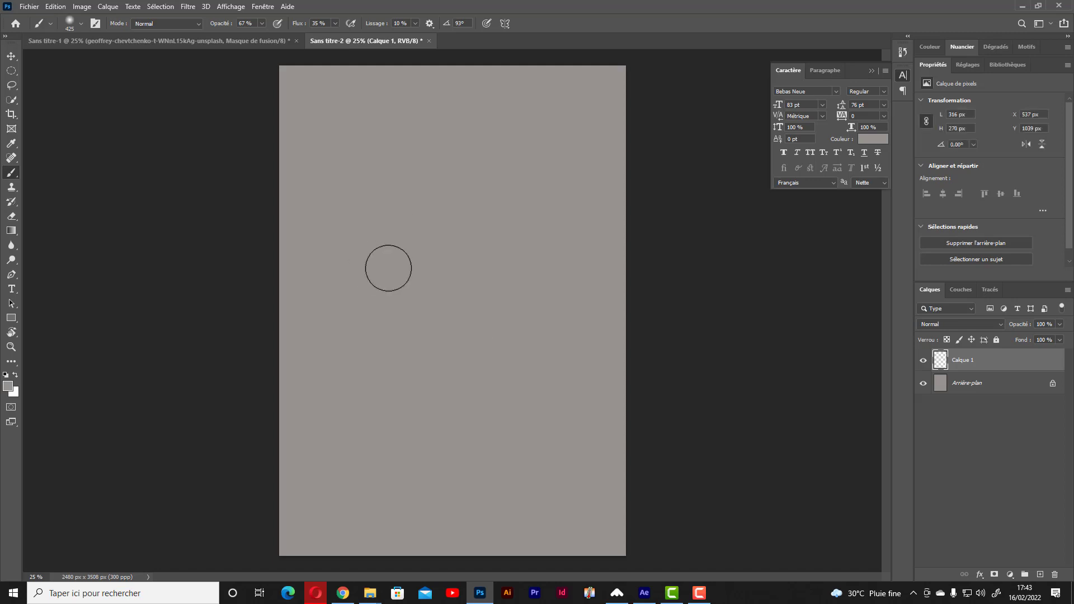
pyautogui.rightClick(444, 285)
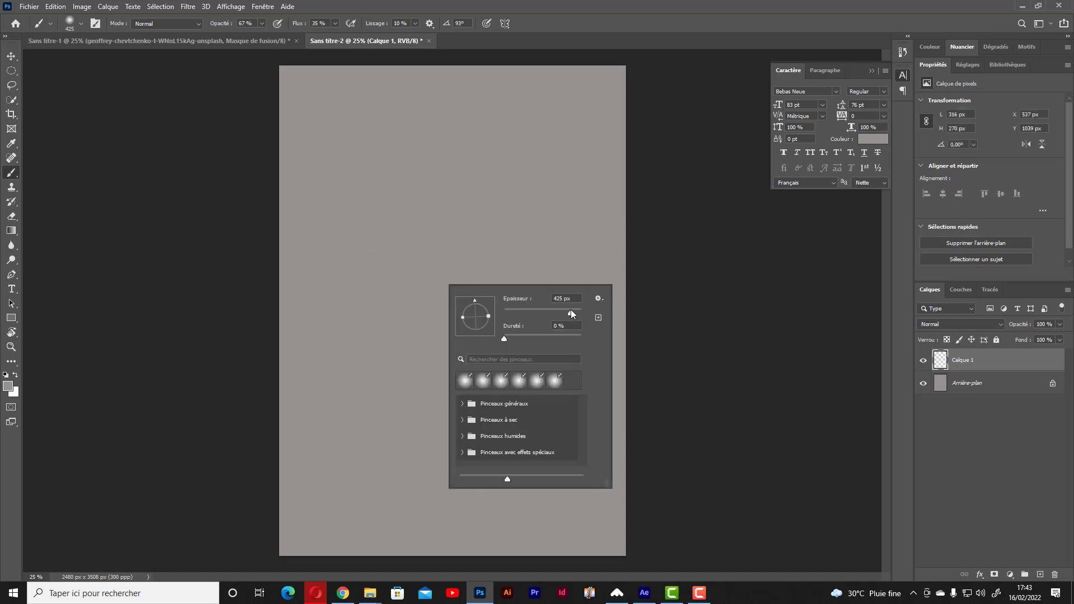
pyautogui.moveTo(572, 312); pyautogui.dragTo(576, 313)
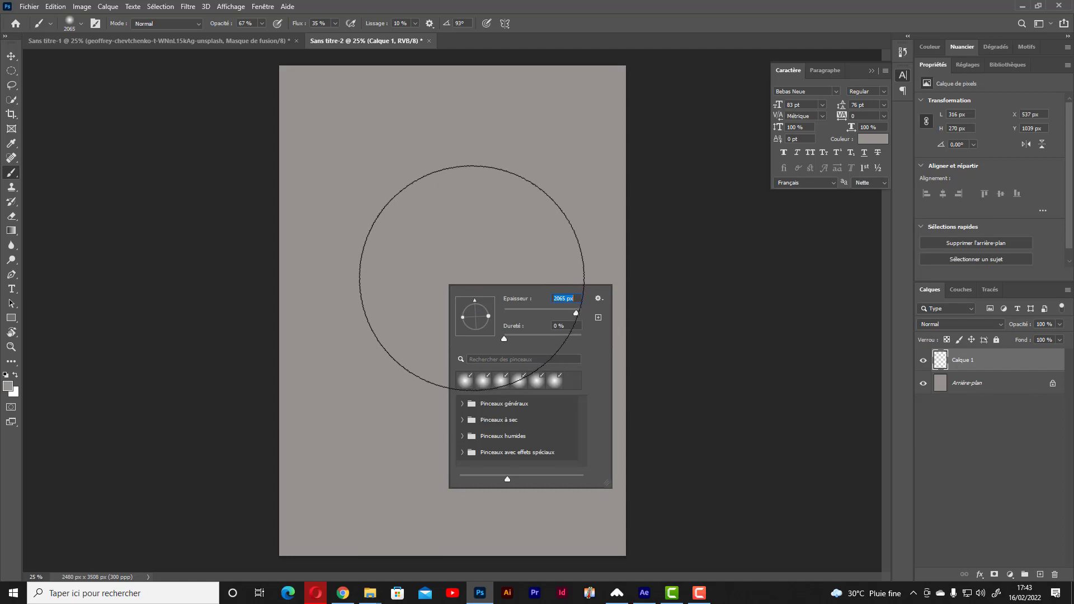
# Set the foreground colour to white (ffffff) and paint a large soft glow in the centre of the canvas
pyautogui.click(8, 386)
pyautogui.moveTo(403, 205); pyautogui.dragTo(375, 130)
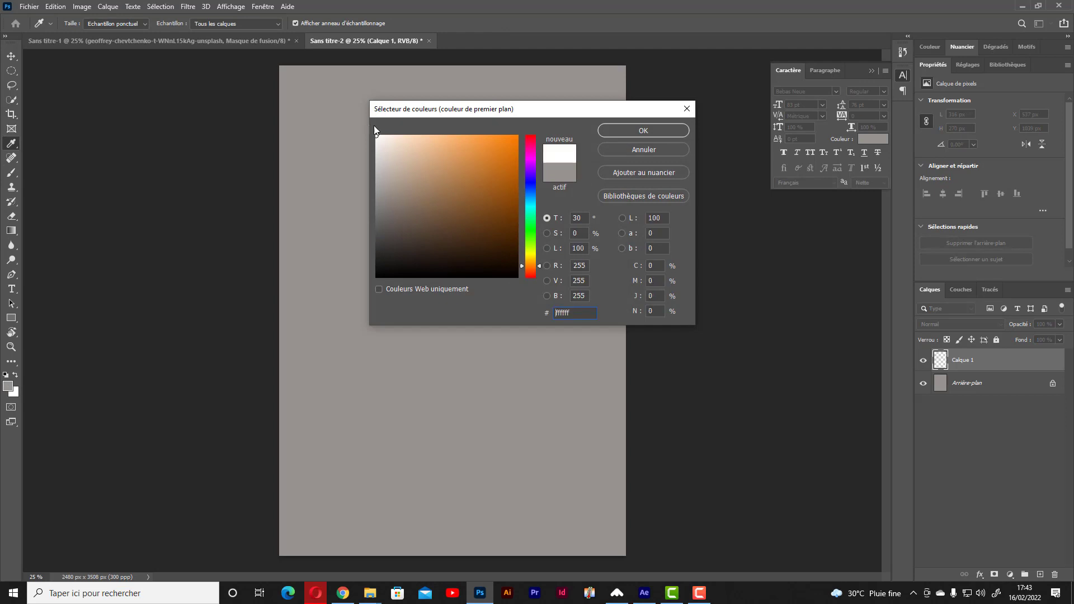
pyautogui.click(647, 133)
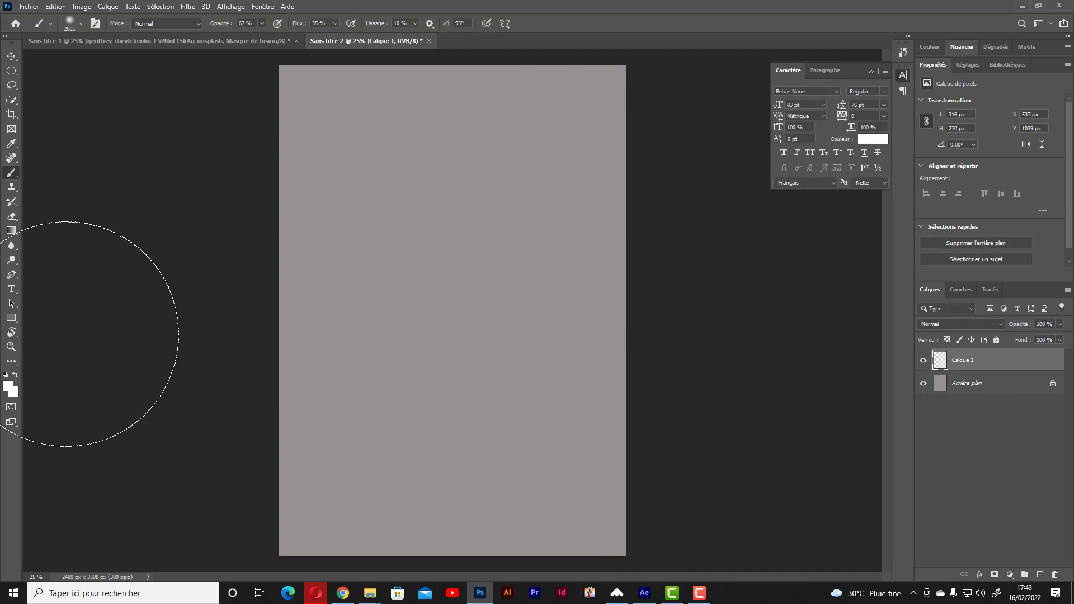
pyautogui.click(8, 387)
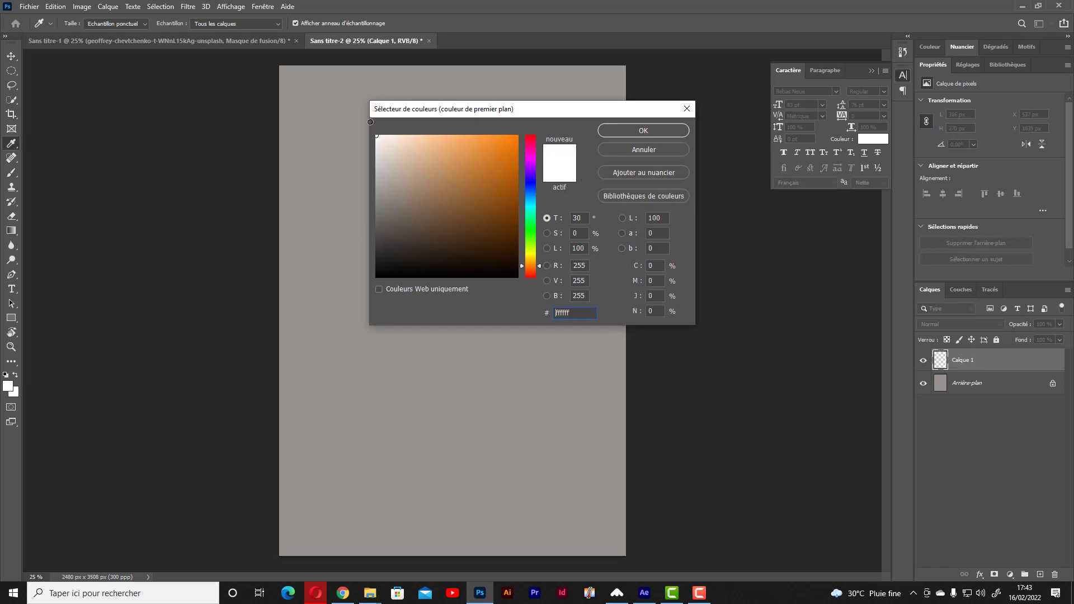
pyautogui.click(647, 128)
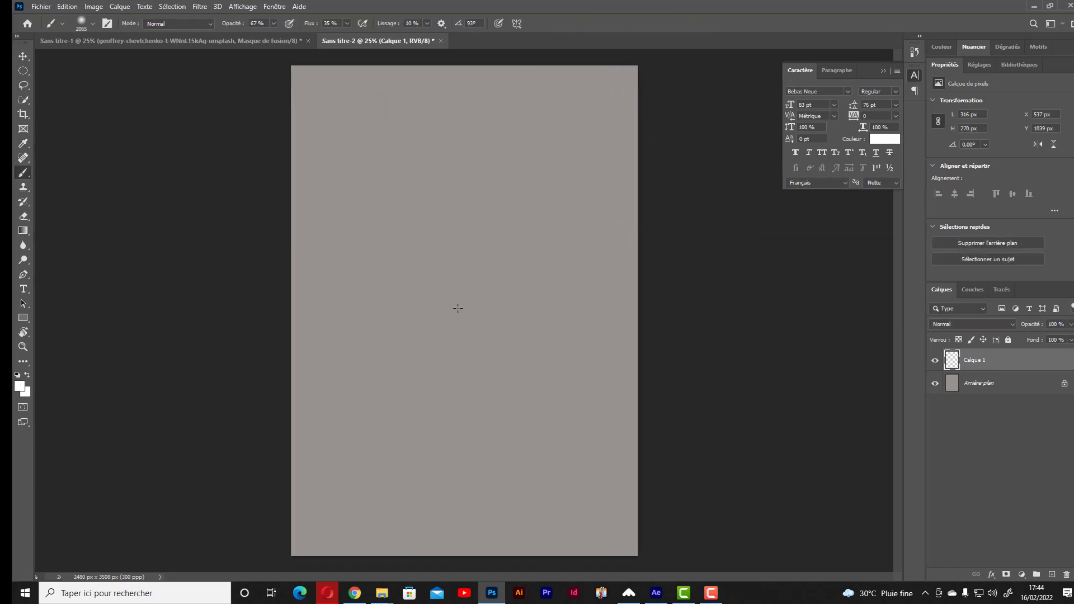
pyautogui.moveTo(457, 308); pyautogui.dragTo(458, 309)
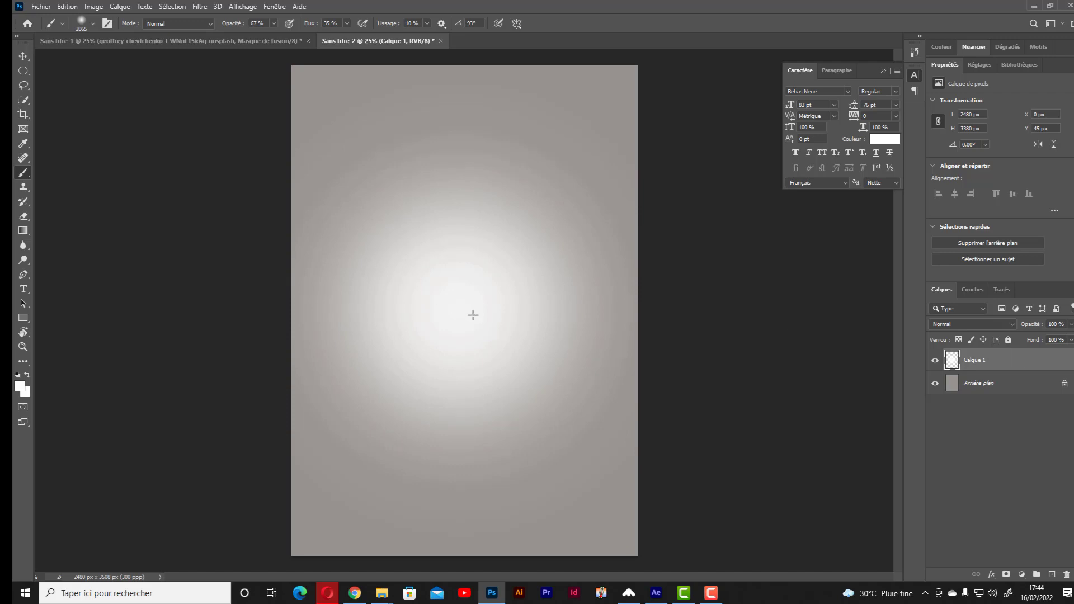
# Enlarge the white glow with Free Transform so it extends past the canvas edges, and centre it
pyautogui.hotkey('ctrl', 't')
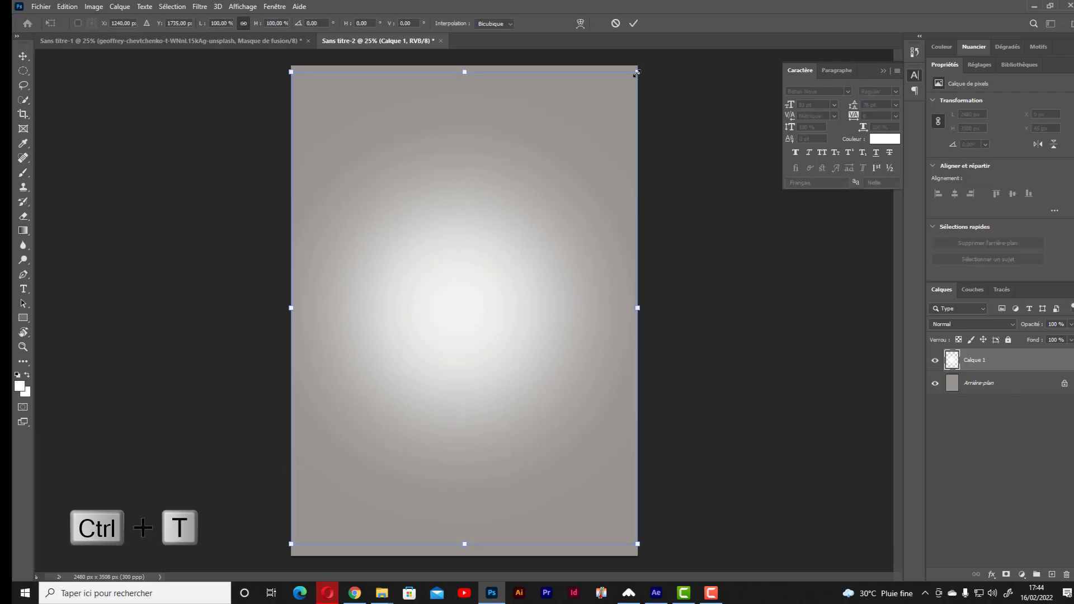
pyautogui.moveTo(637, 72); pyautogui.dragTo(661, 41)
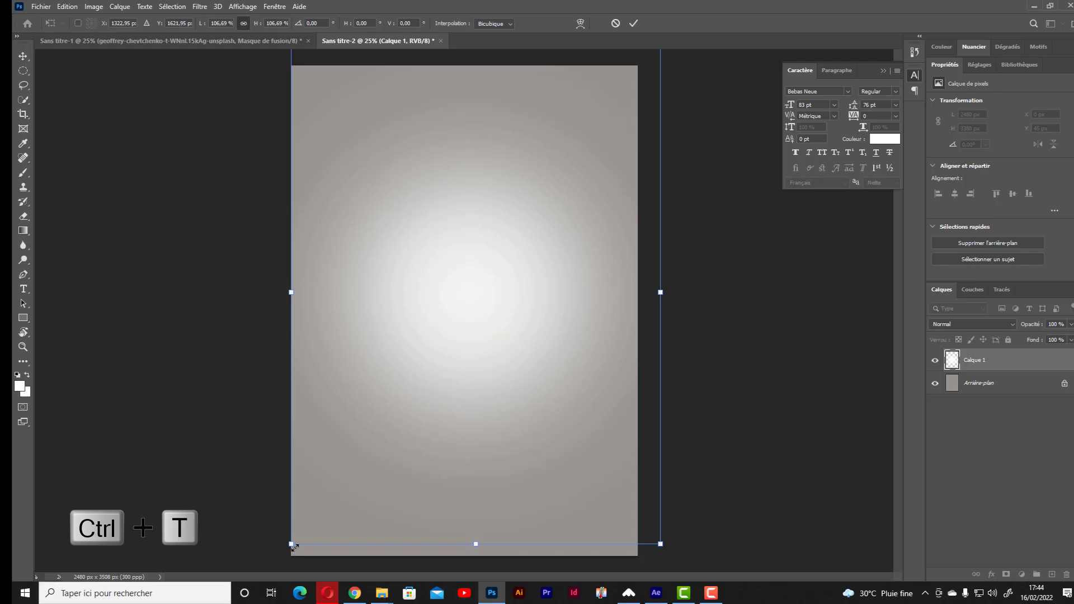
pyautogui.moveTo(295, 546); pyautogui.dragTo(250, 574)
pyautogui.moveTo(470, 344); pyautogui.dragTo(479, 345)
pyautogui.press('Return')
pyautogui.press('b')
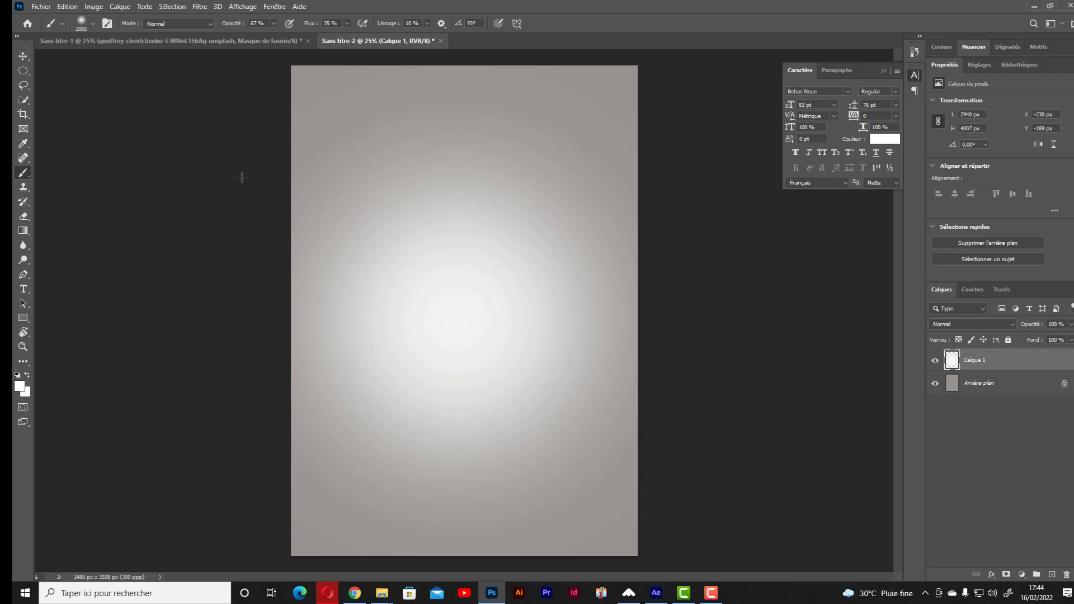
# Place the dark side-profile portrait of the man from the DOUBLE EXPOSITION folder into the document at its fitted size
pyautogui.click(55, 14)
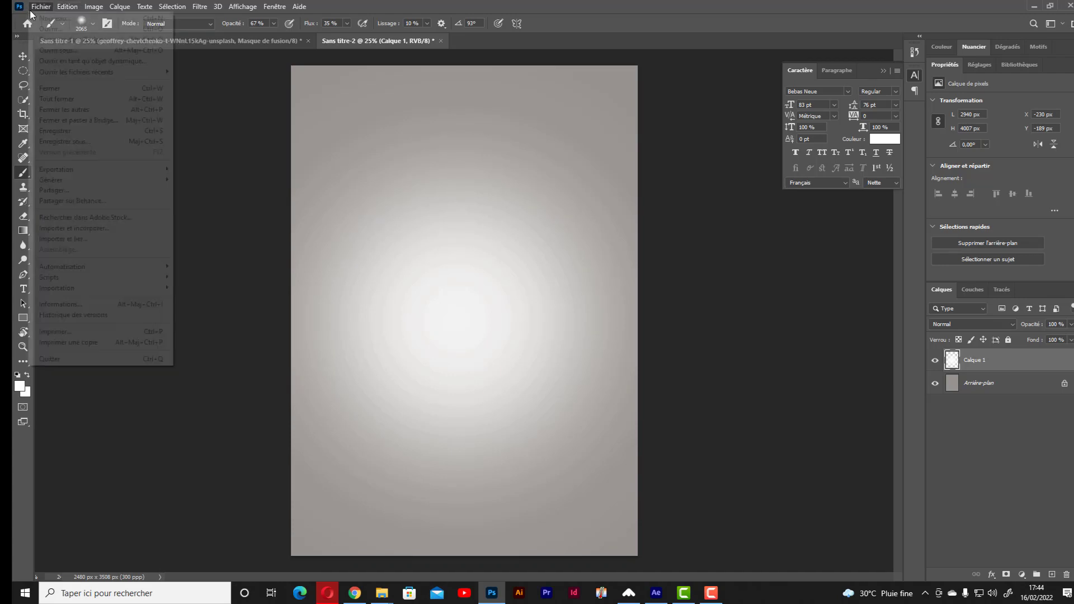
pyautogui.click(377, 600)
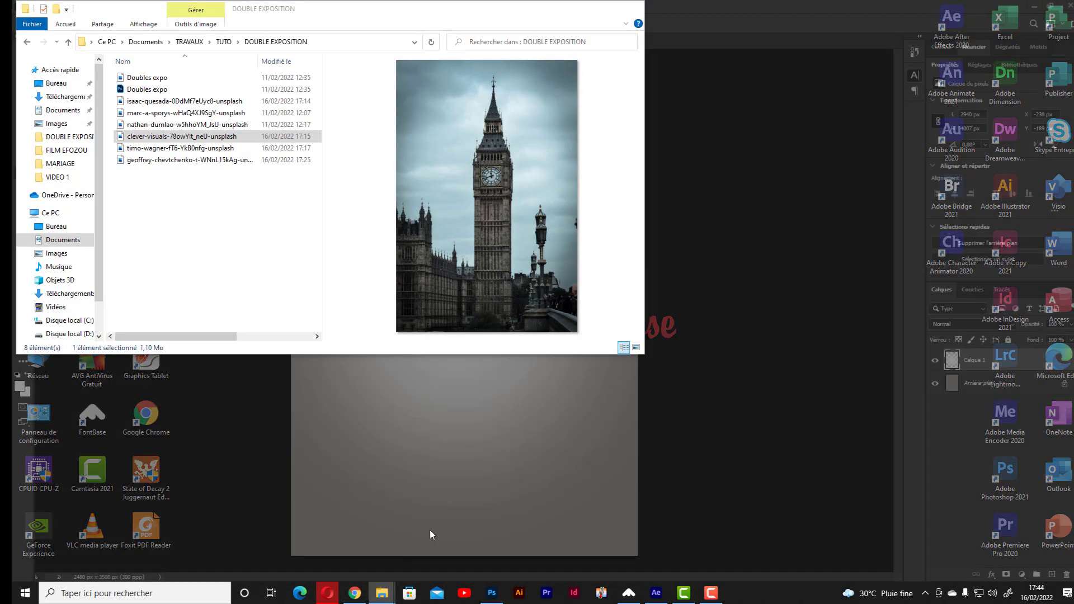
pyautogui.click(405, 560)
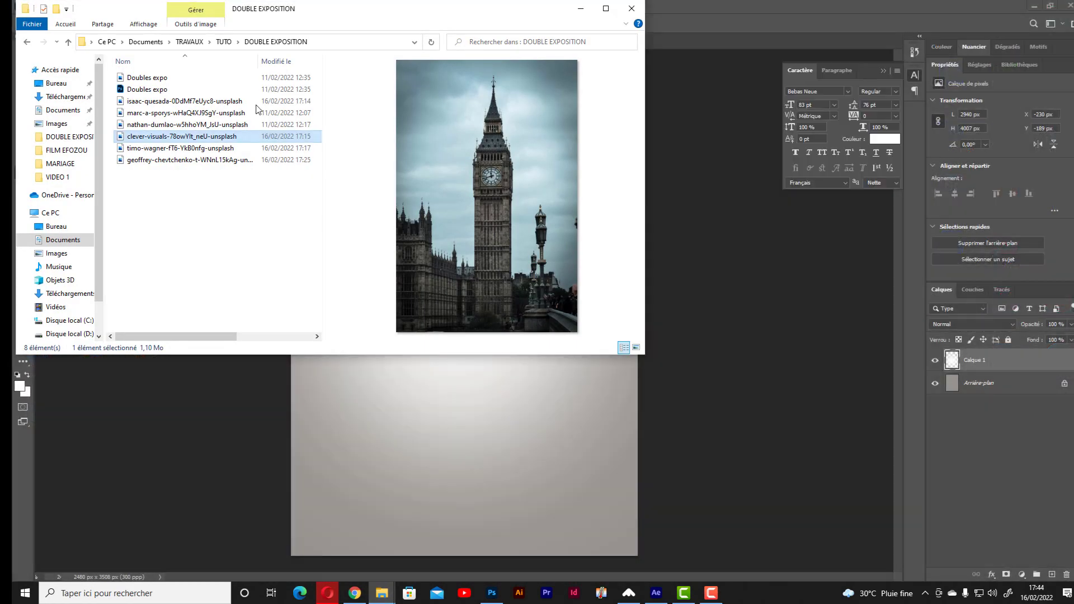
pyautogui.click(148, 148)
pyautogui.click(187, 125)
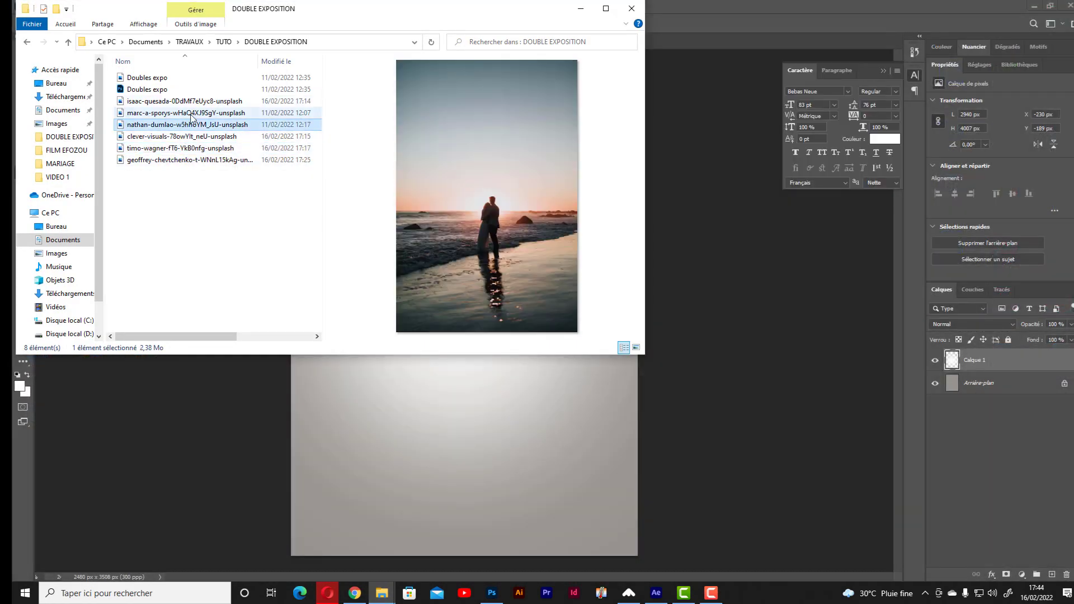
pyautogui.click(191, 113)
pyautogui.click(172, 102)
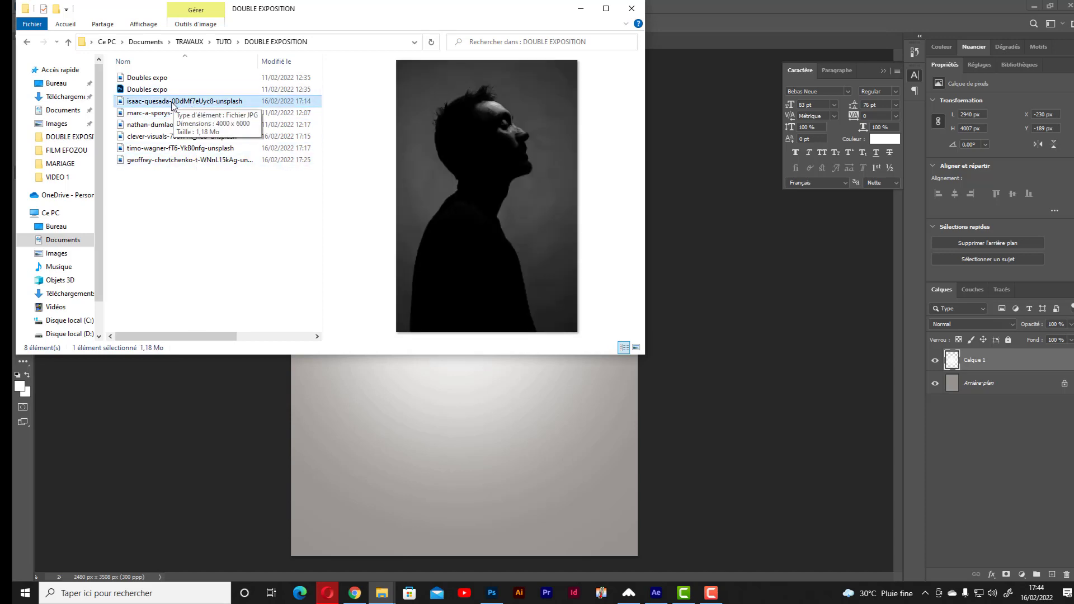
pyautogui.moveTo(168, 106); pyautogui.dragTo(446, 456)
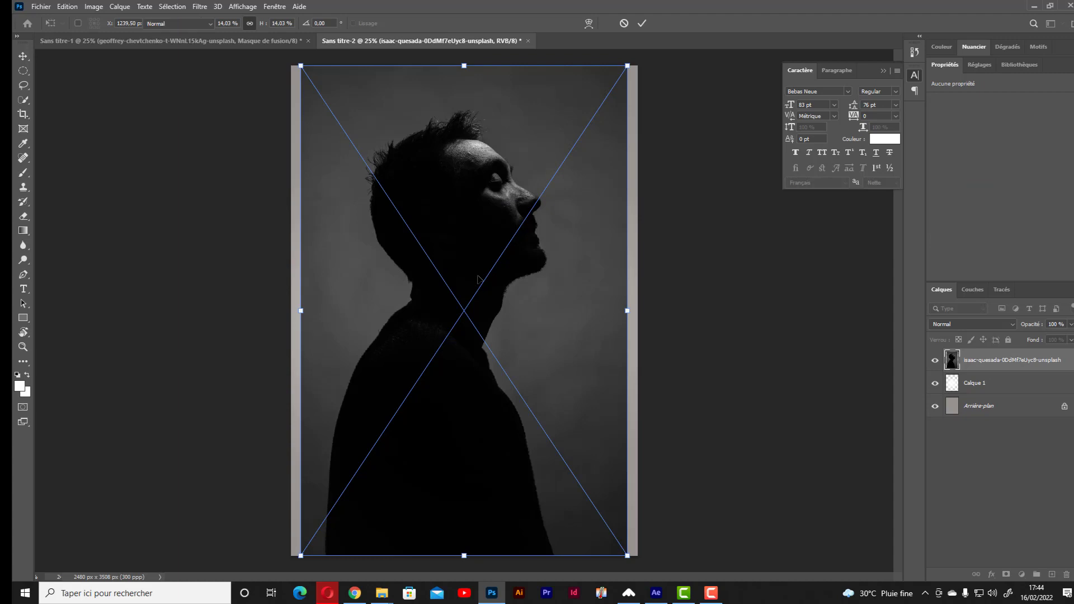
pyautogui.press('Return')
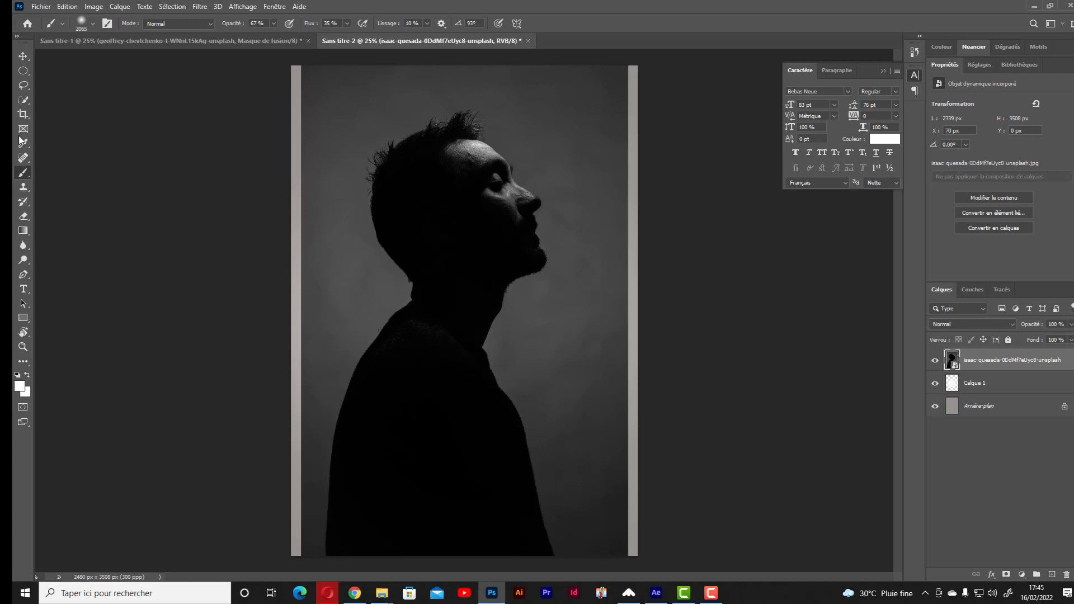
# Select the man with Select Subject and open the selection in Select and Mask with the Noir et blanc view
pyautogui.click(23, 99)
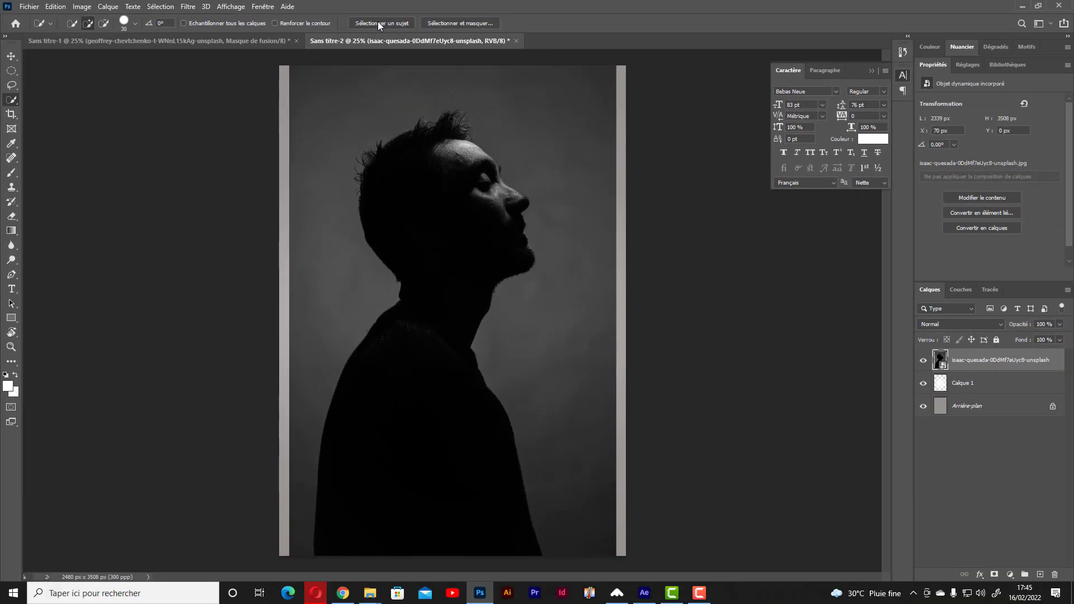
pyautogui.click(378, 21)
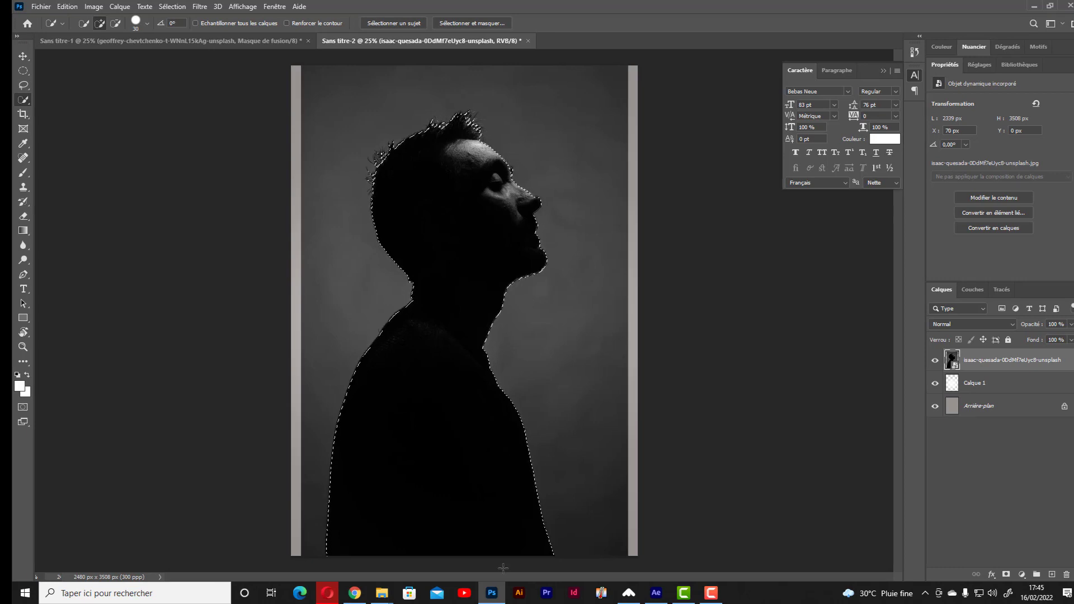
pyautogui.click(469, 24)
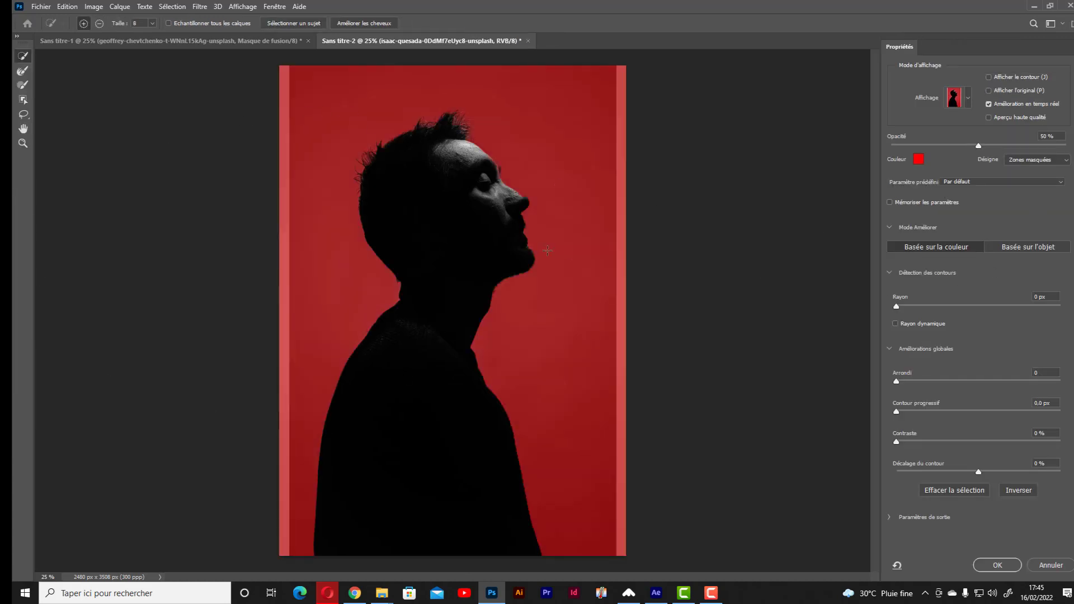
pyautogui.click(971, 101)
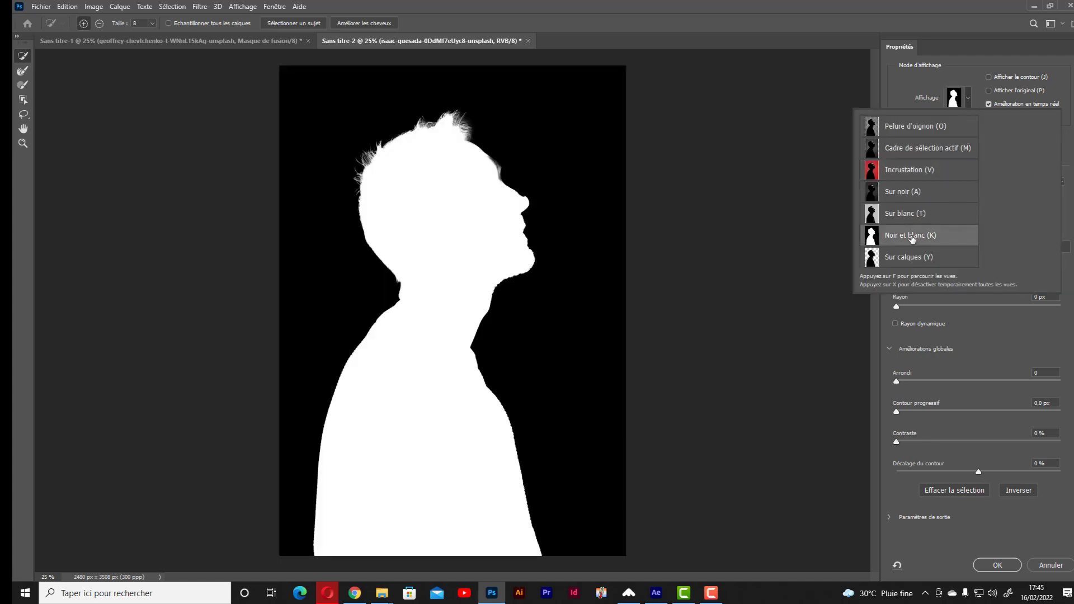
# Add the missing areas of the front hair tuft, forehead and brow edge to the selection with the Quick Selection tool
pyautogui.scroll(4, 446, 122)
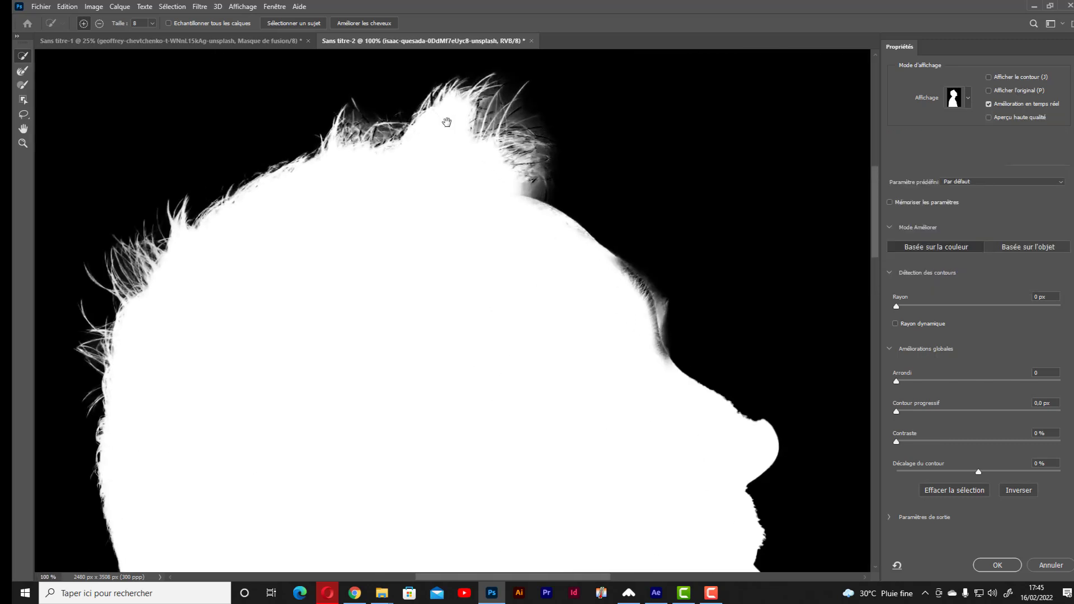
pyautogui.moveTo(591, 191); pyautogui.dragTo(578, 177)
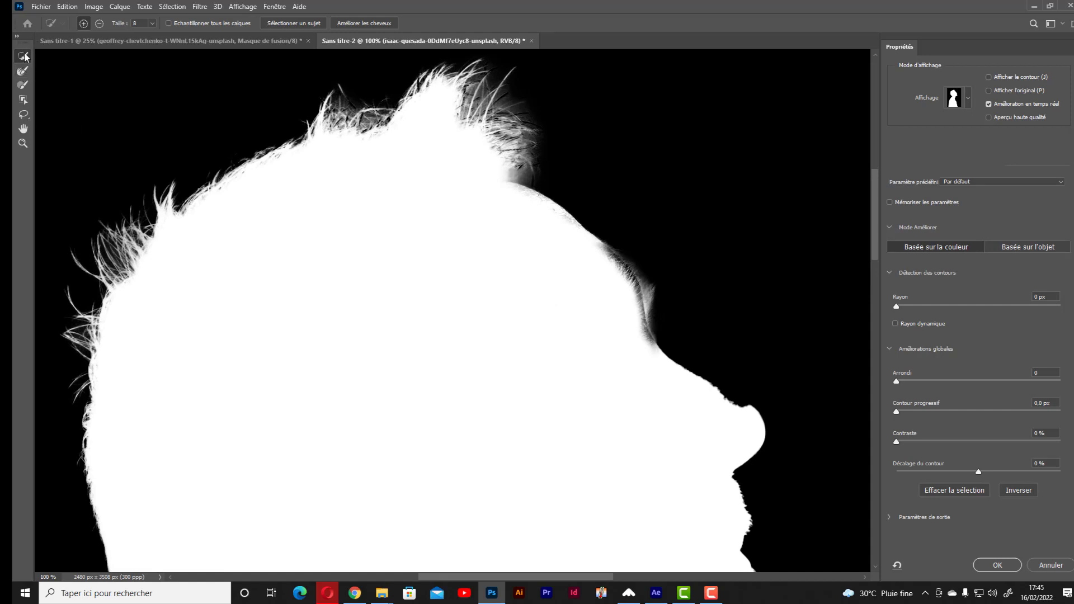
pyautogui.moveTo(441, 122)
pyautogui.mouseDown()
pyautogui.moveTo(506, 93)
pyautogui.moveTo(461, 128)
pyautogui.moveTo(529, 134)
pyautogui.moveTo(493, 158)
pyautogui.moveTo(513, 151)
pyautogui.moveTo(541, 175)
pyautogui.moveTo(507, 129)
pyautogui.moveTo(469, 108)
pyautogui.moveTo(480, 76)
pyautogui.mouseUp()
pyautogui.moveTo(393, 104); pyautogui.dragTo(354, 128)
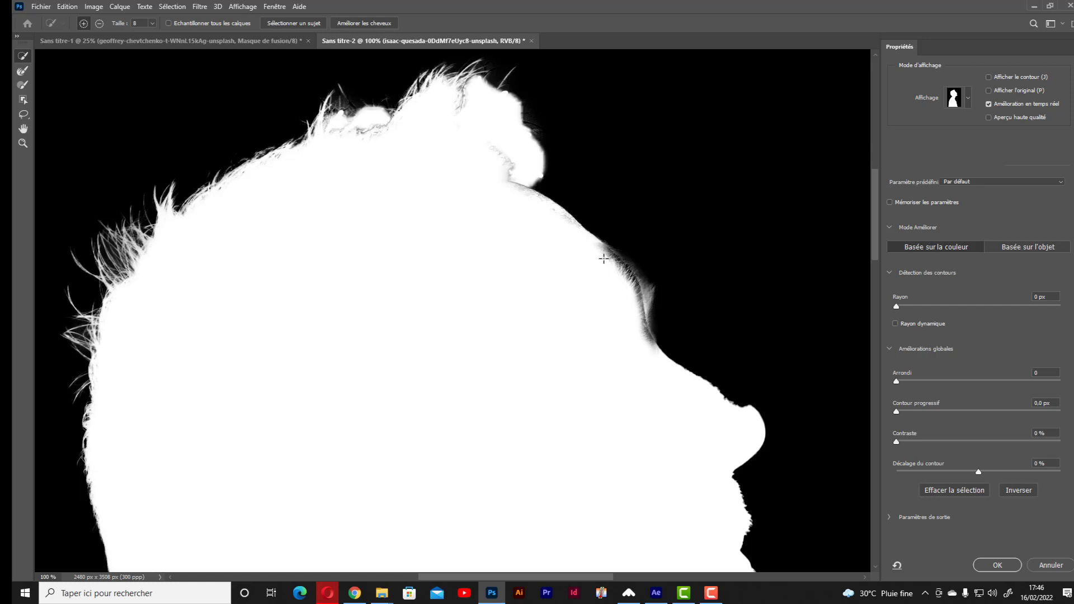
pyautogui.moveTo(611, 258); pyautogui.dragTo(649, 336)
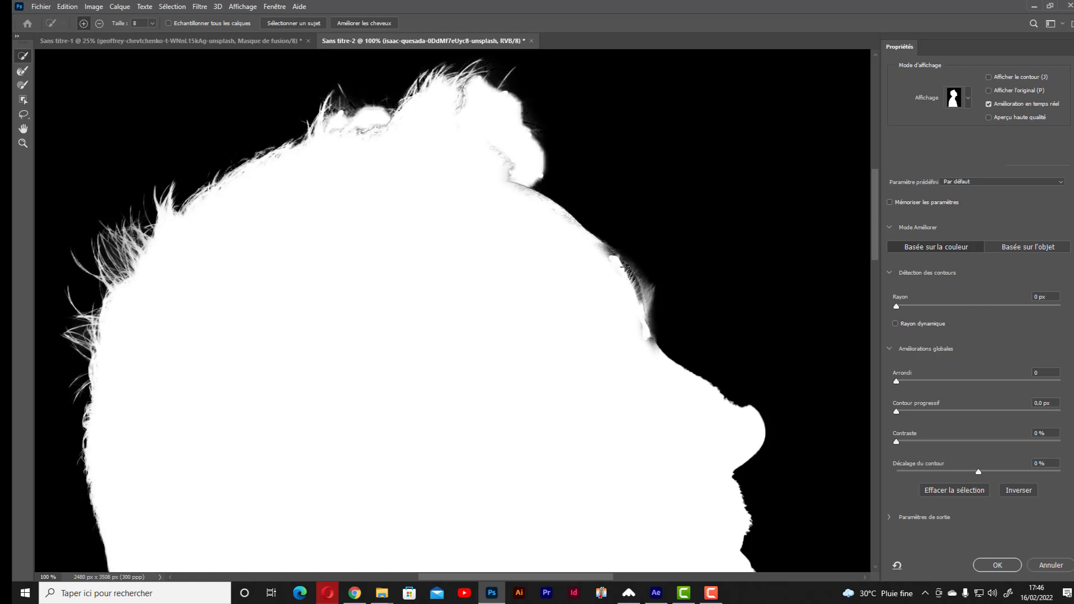
pyautogui.moveTo(609, 253)
pyautogui.mouseDown()
pyautogui.moveTo(645, 296)
pyautogui.moveTo(639, 321)
pyautogui.mouseUp()
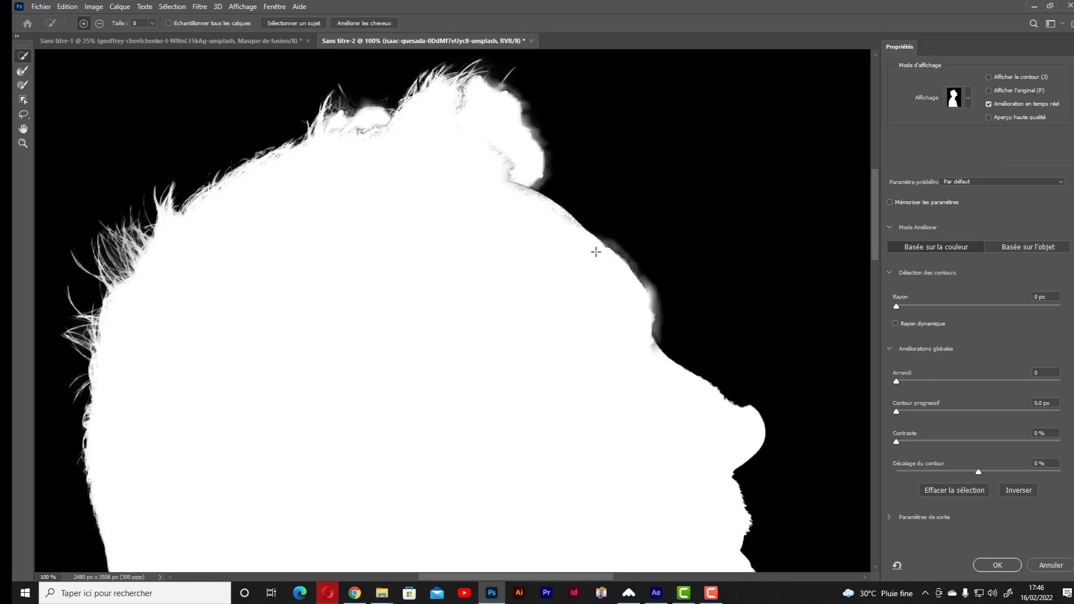
pyautogui.moveTo(499, 152)
pyautogui.mouseDown()
pyautogui.moveTo(533, 194)
pyautogui.moveTo(520, 191)
pyautogui.mouseUp()
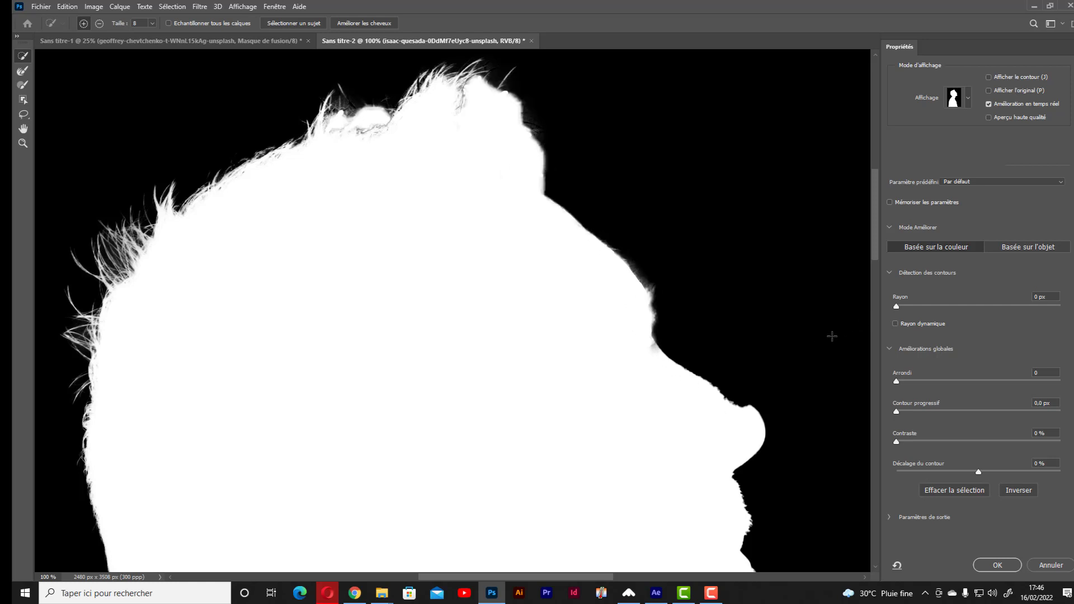
# Switch the mask preview to Incrustation and refine the strands of the front hair tuft with the Refine Edge brush
pyautogui.click(968, 98)
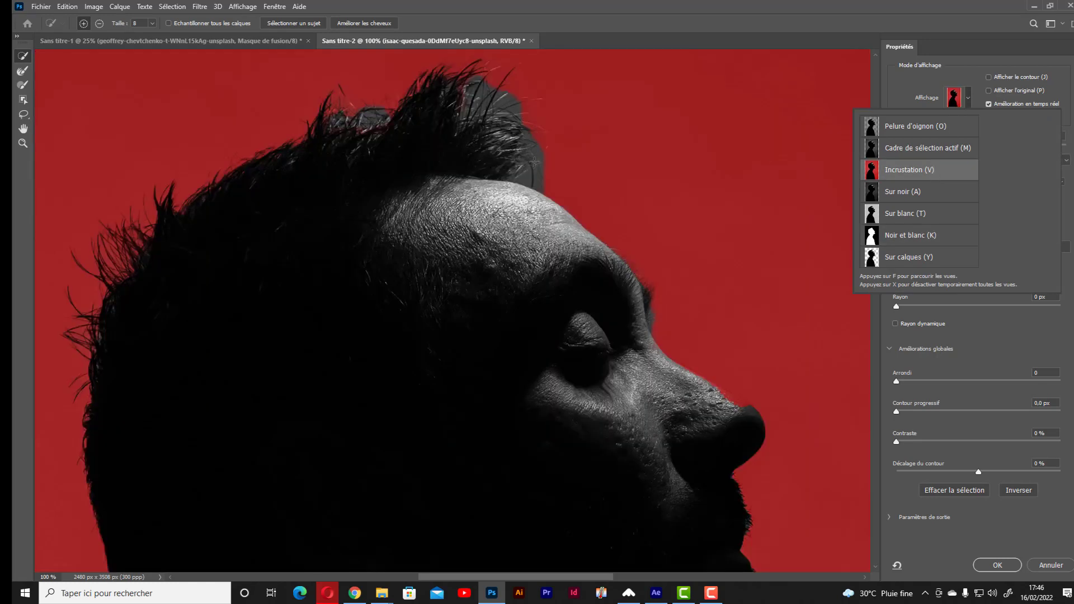
pyautogui.click(23, 71)
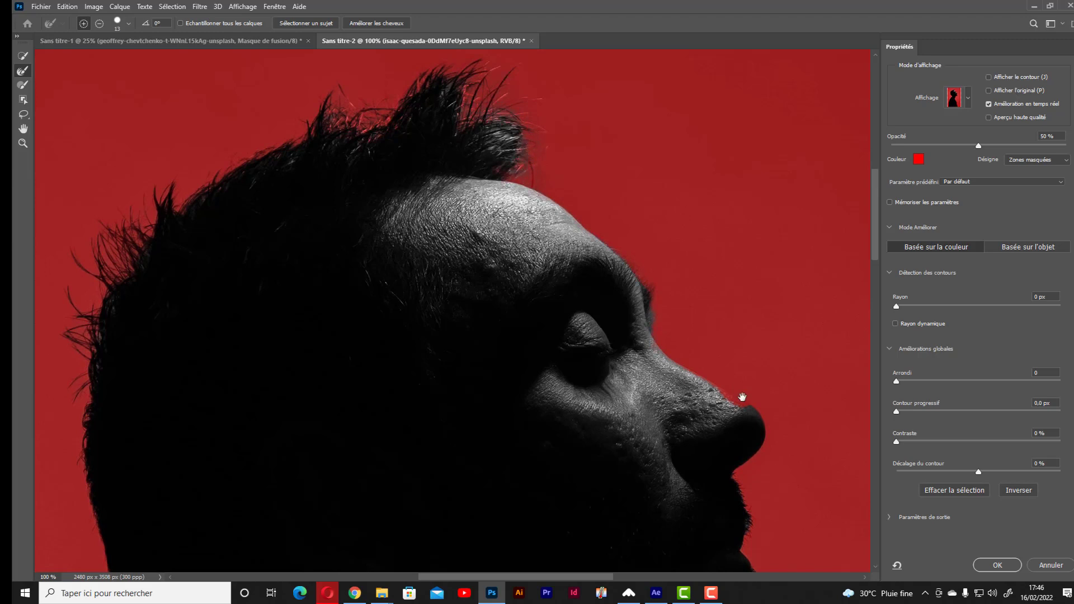
# Paint along the bridge of the nose with the Brush tool to smooth the selection edge
pyautogui.moveTo(743, 396); pyautogui.dragTo(590, 298)
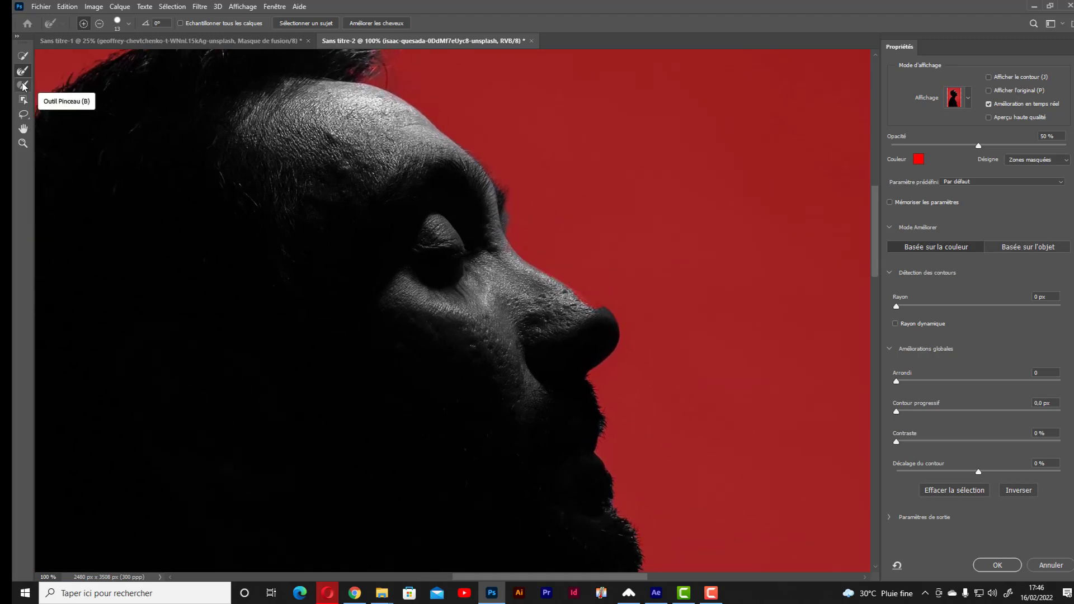
pyautogui.click(23, 86)
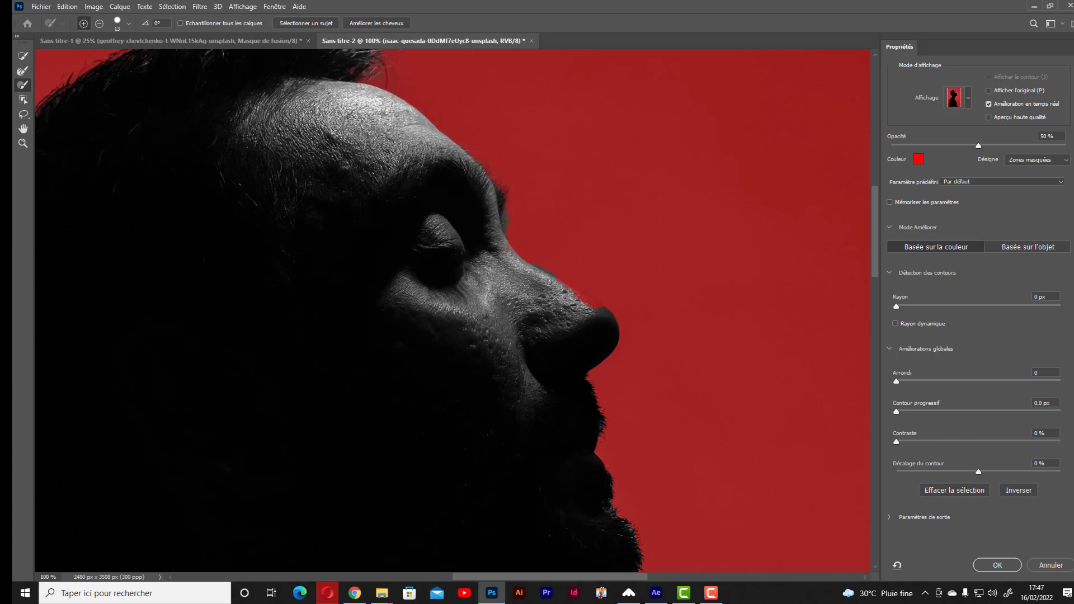
pyautogui.press('ctrl')
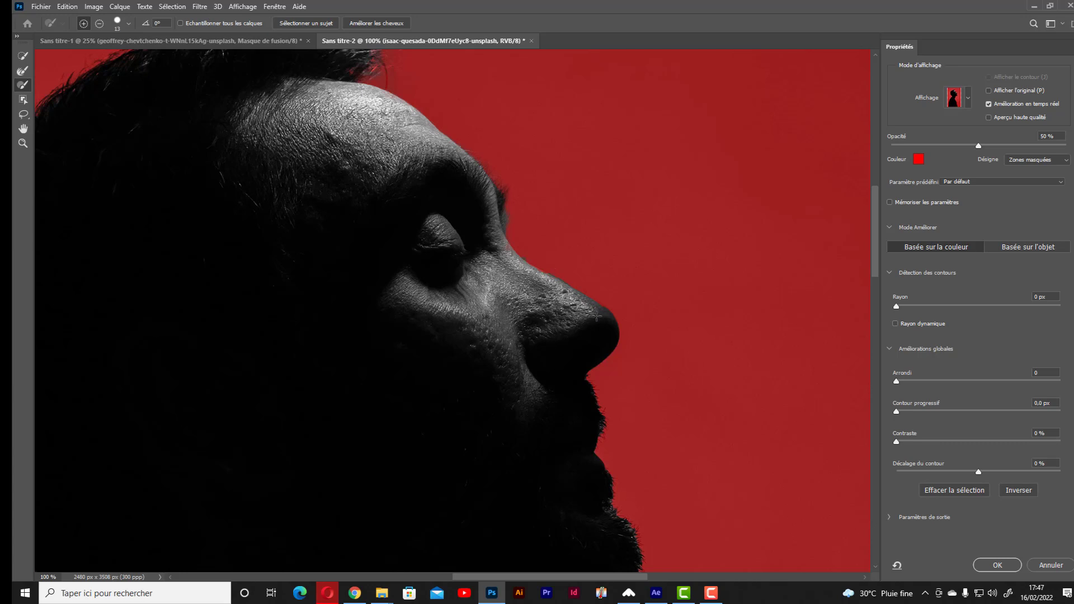
pyautogui.scroll(-3, 597, 316)
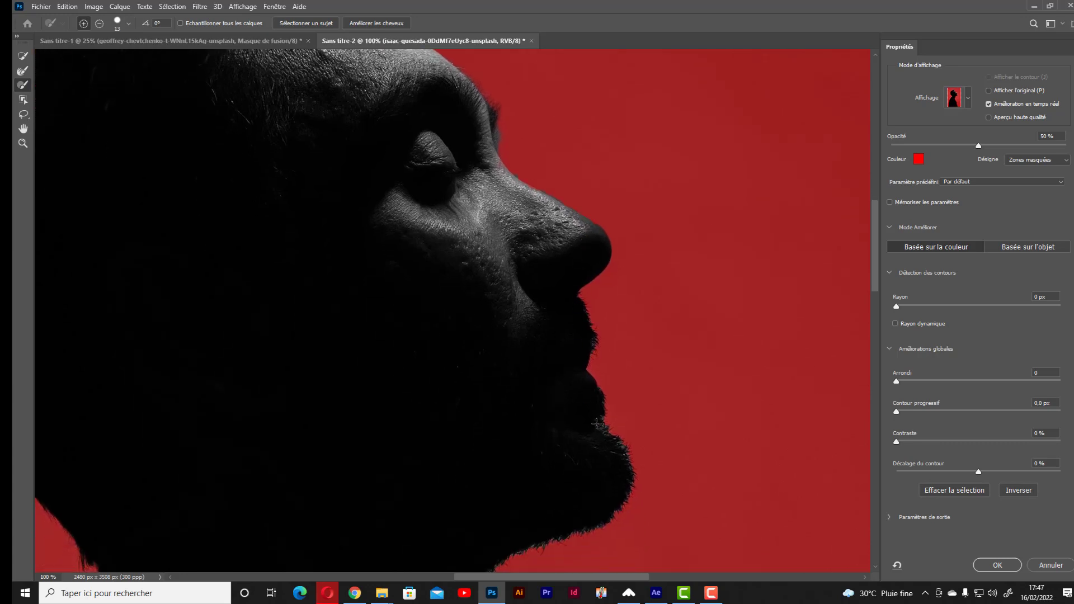
pyautogui.moveTo(528, 298); pyautogui.dragTo(597, 456)
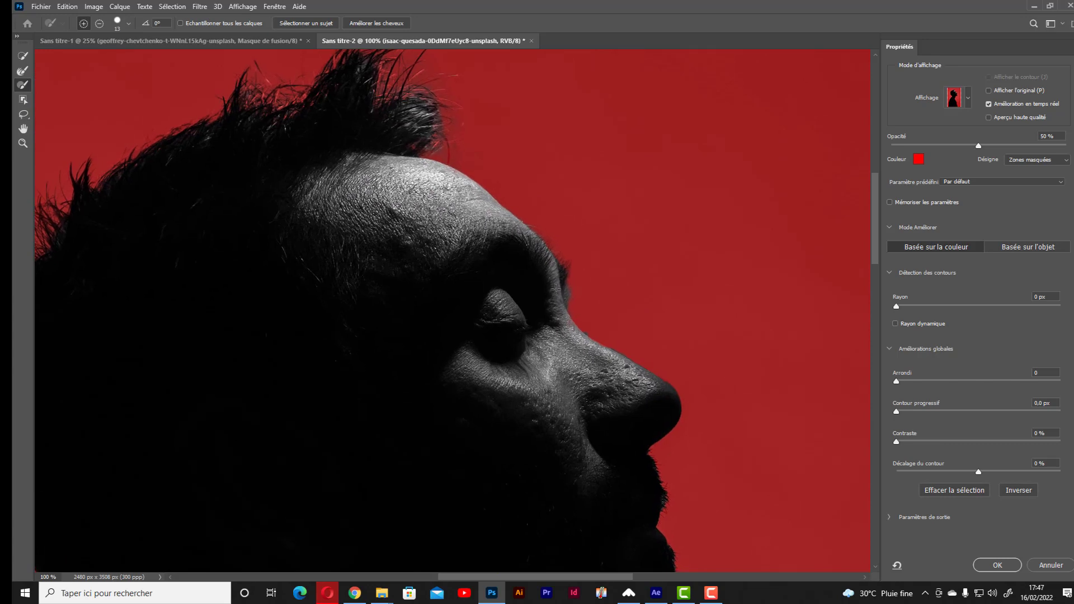
# Refine the selection edge around the hair, brow, moustache and bearded chin with the Refine Edge brush
pyautogui.click(22, 73)
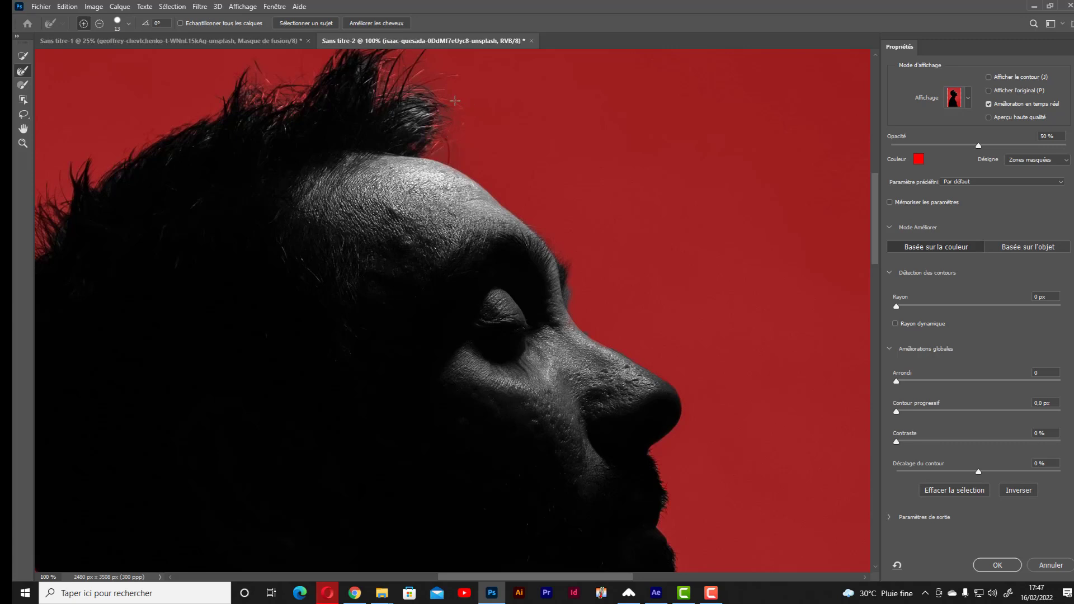
pyautogui.moveTo(405, 124); pyautogui.dragTo(566, 215)
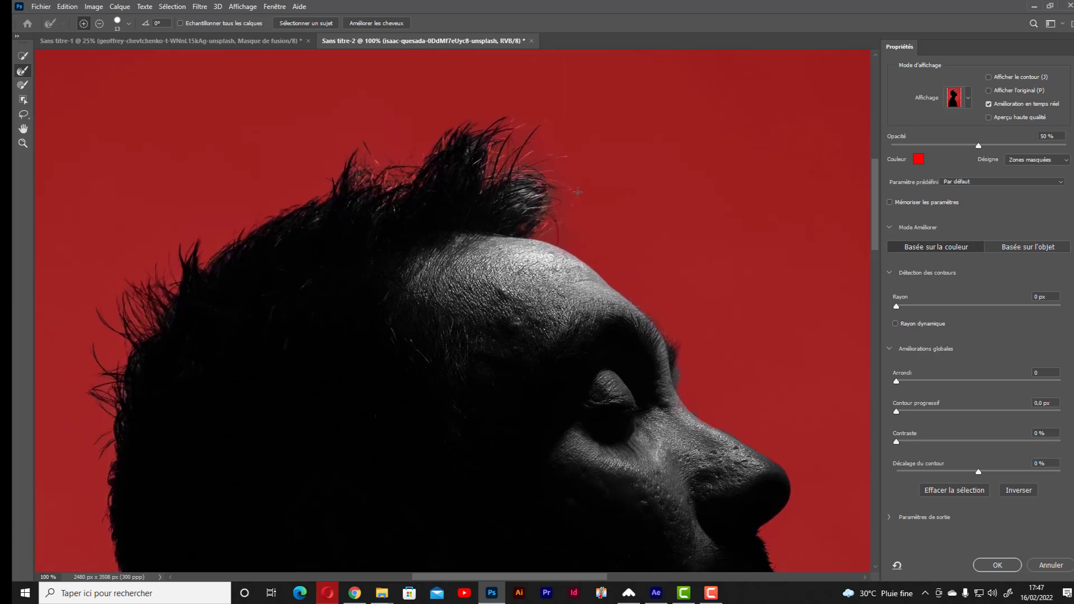
pyautogui.moveTo(441, 273); pyautogui.dragTo(503, 84)
pyautogui.moveTo(437, 241); pyautogui.dragTo(207, 269)
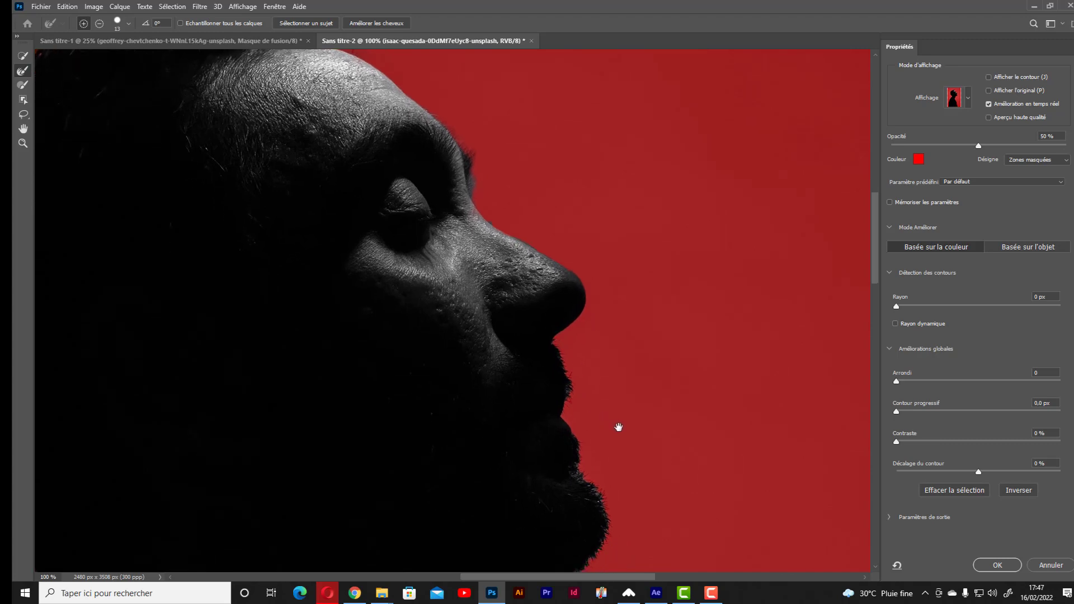
pyautogui.moveTo(601, 438); pyautogui.dragTo(599, 353)
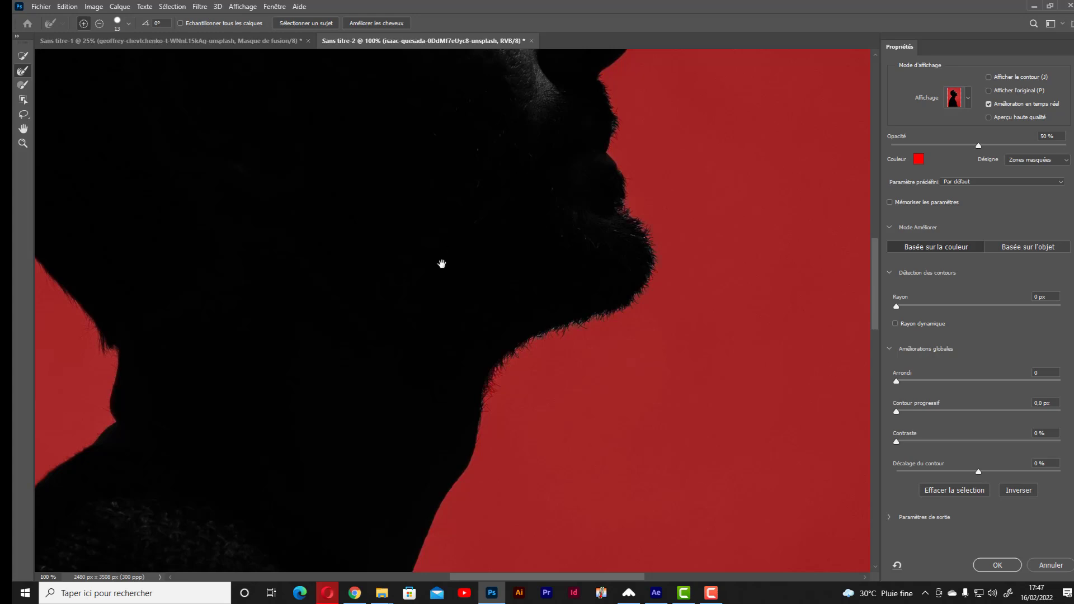
pyautogui.moveTo(442, 264); pyautogui.dragTo(455, 398)
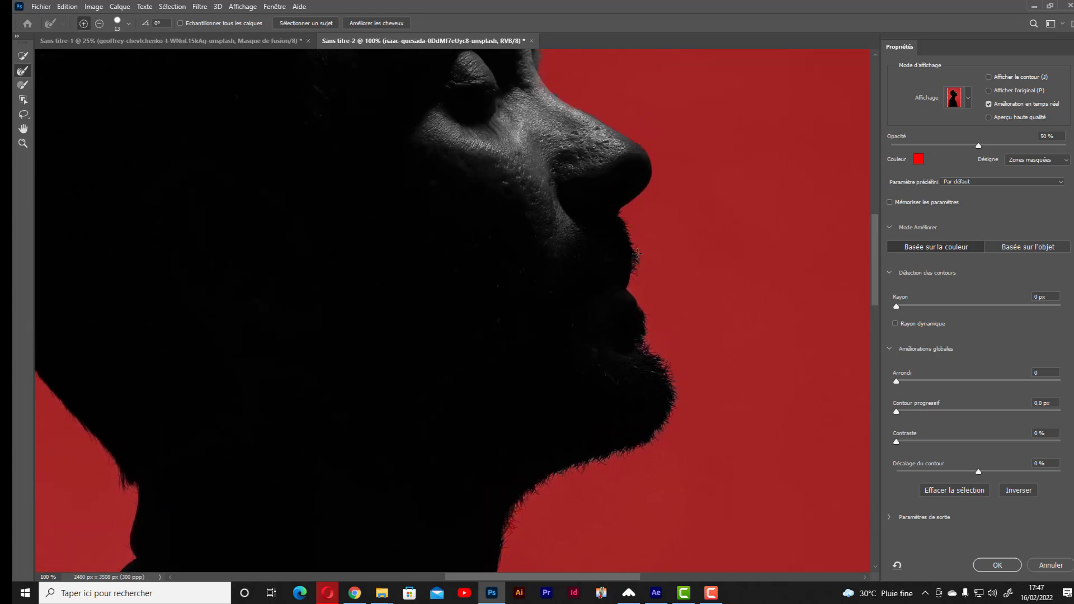
pyautogui.moveTo(645, 269); pyautogui.dragTo(627, 395)
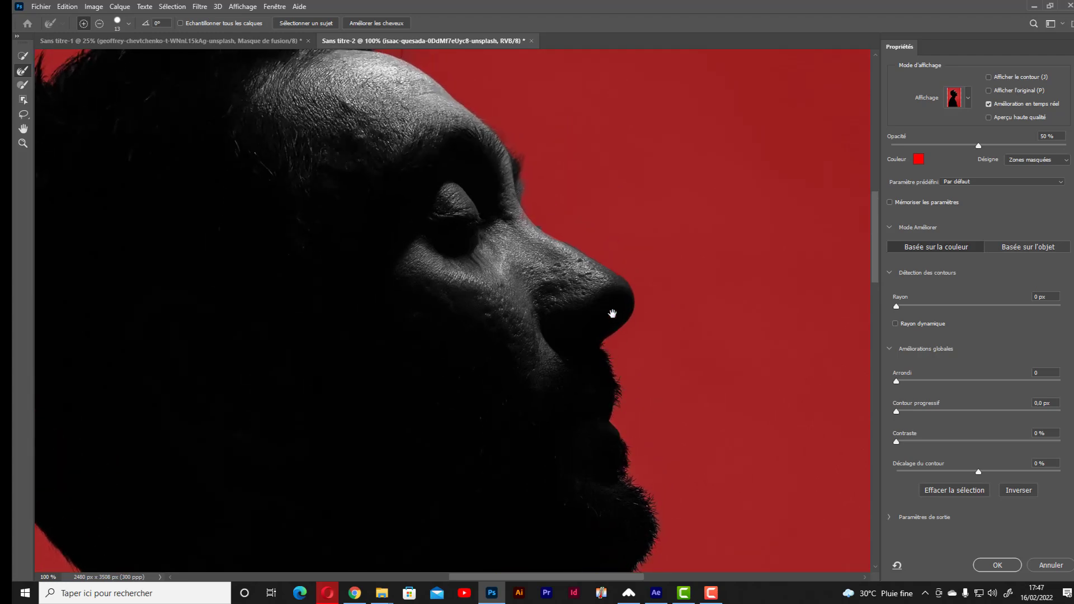
pyautogui.moveTo(612, 311); pyautogui.dragTo(628, 420)
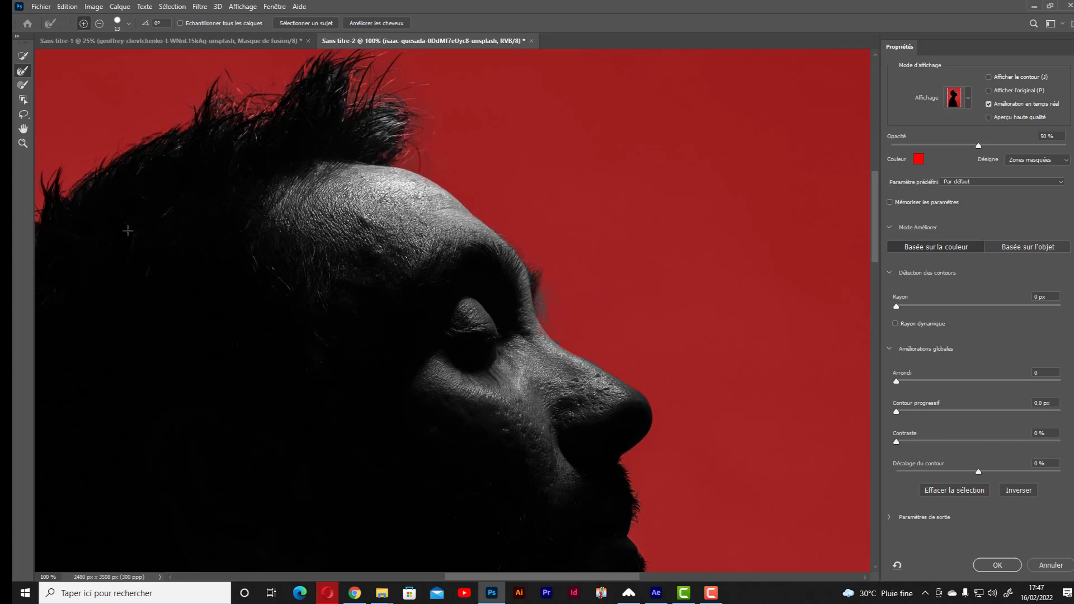
# Clean the faint halo off the background in front of the man's brow
pyautogui.press('b')
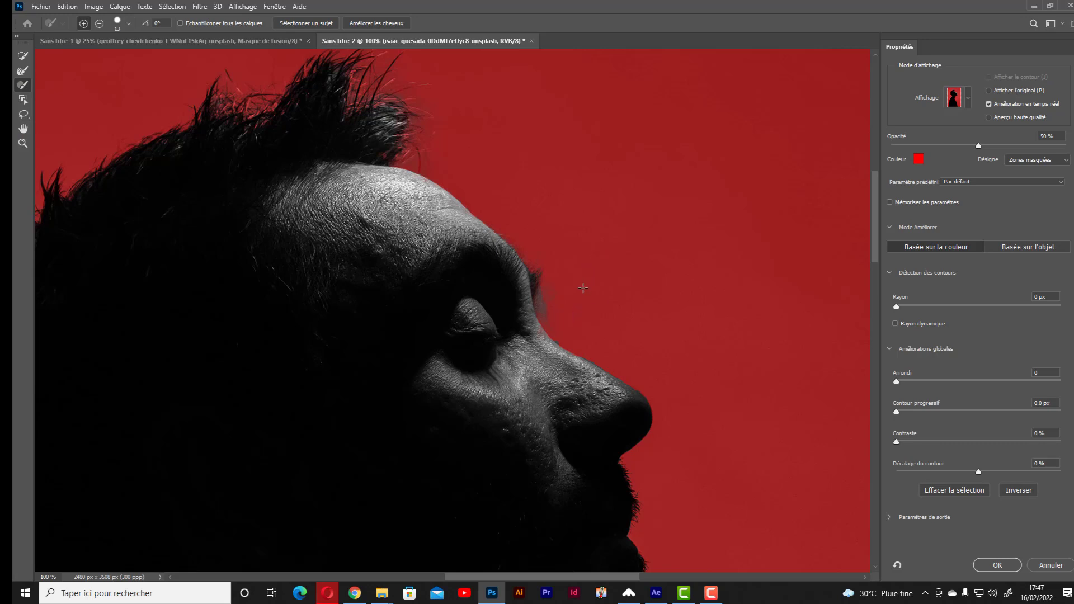
pyautogui.click(22, 71)
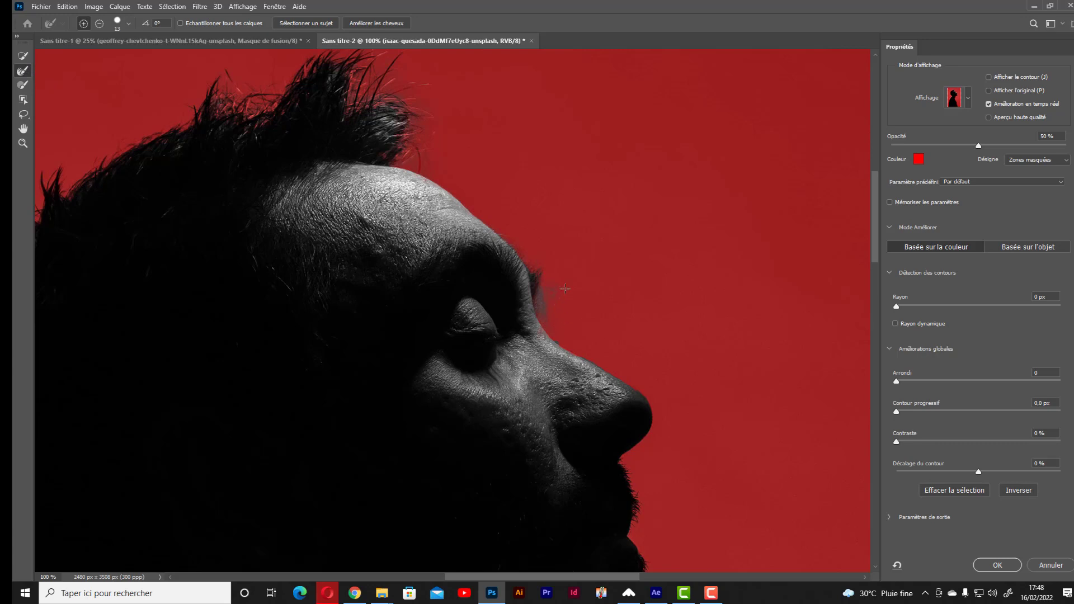
pyautogui.press('ctrl')
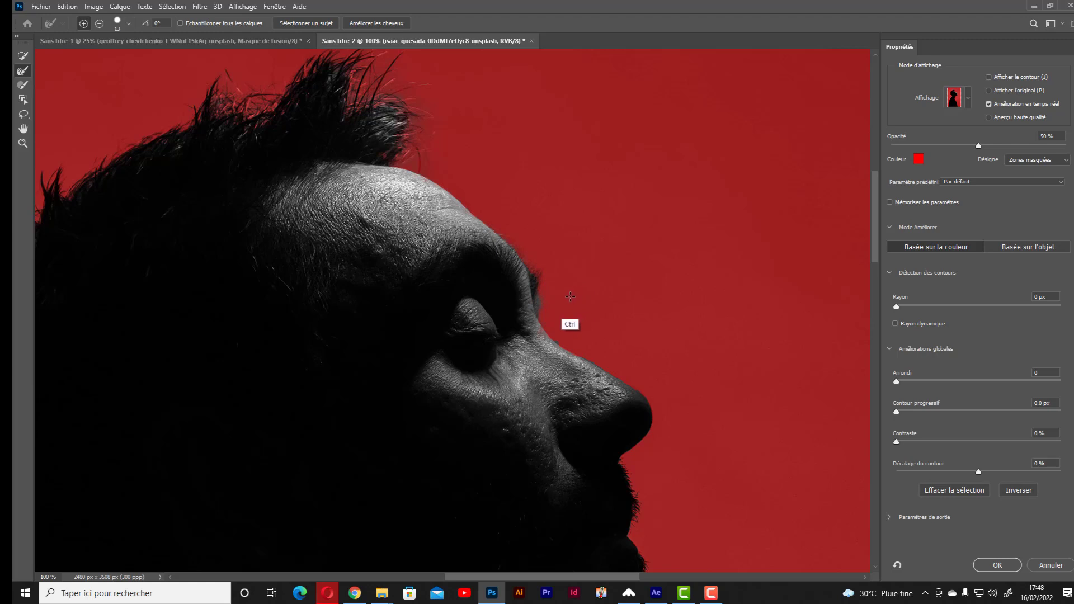
pyautogui.click(23, 56)
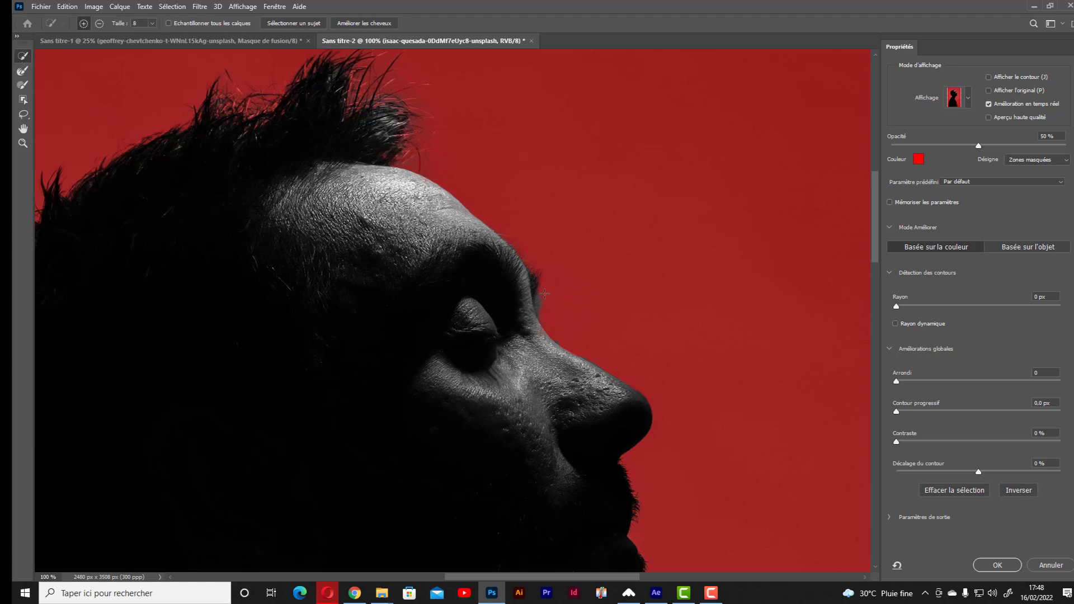
# Touch up the fine strands at the front hair tuft with the Refine Edge brush in subtract mode
pyautogui.hotkey('ctrl', '-')
pyautogui.hotkey('ctrl', '-')
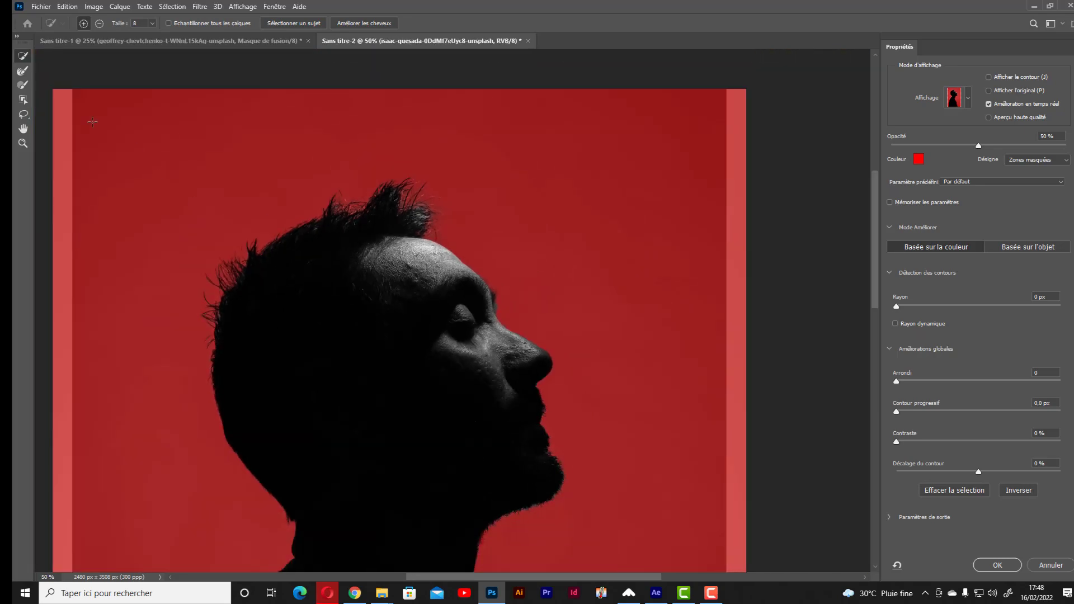
pyautogui.click(23, 71)
pyautogui.moveTo(442, 228)
pyautogui.mouseDown()
pyautogui.moveTo(522, 307)
pyautogui.moveTo(422, 230)
pyautogui.mouseUp()
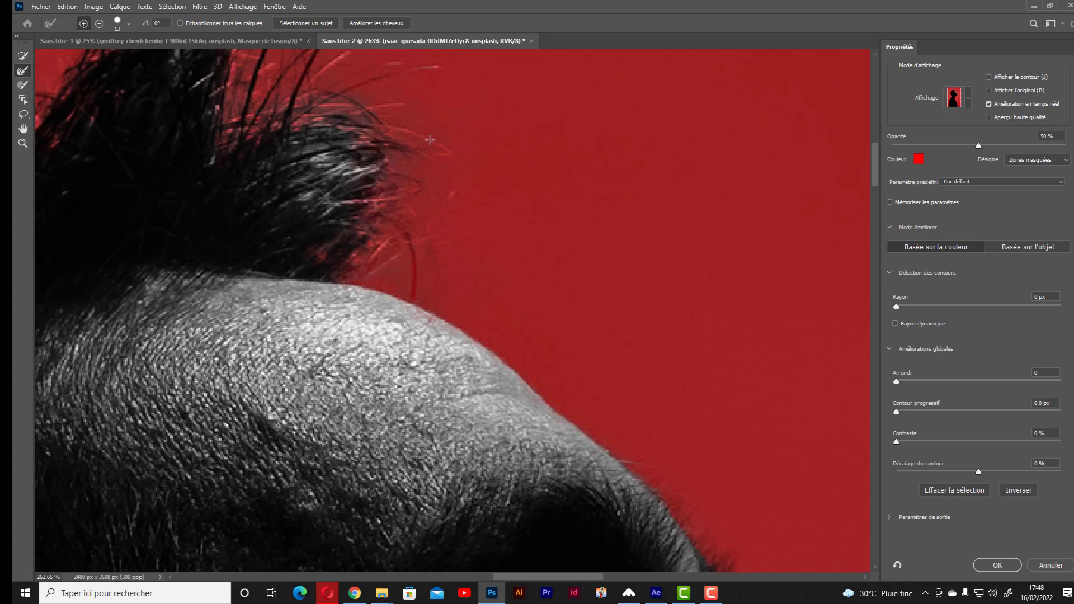
pyautogui.click(100, 24)
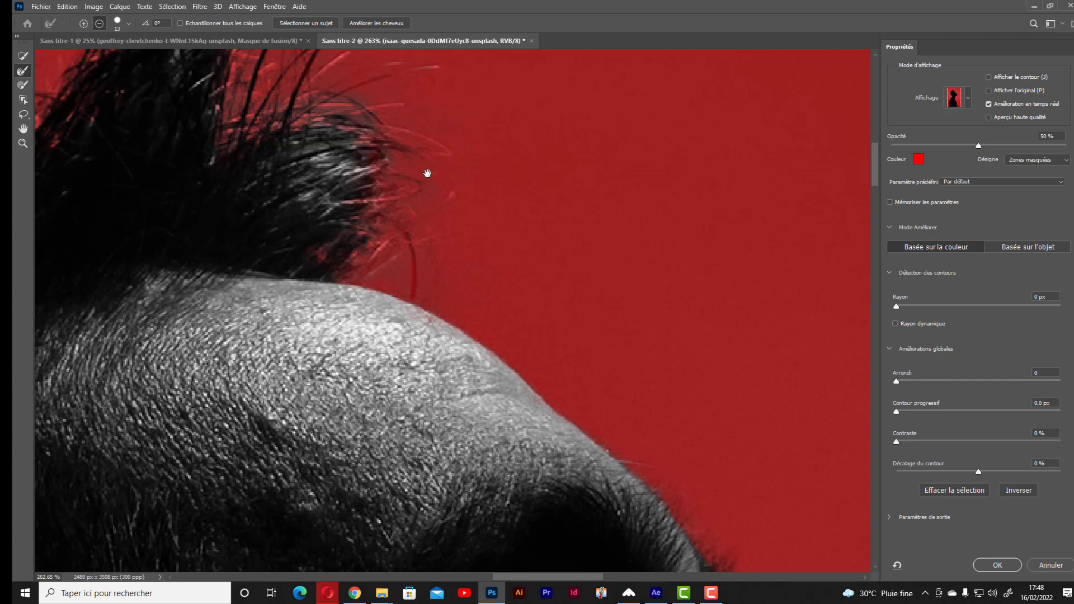
pyautogui.moveTo(427, 172); pyautogui.dragTo(526, 223)
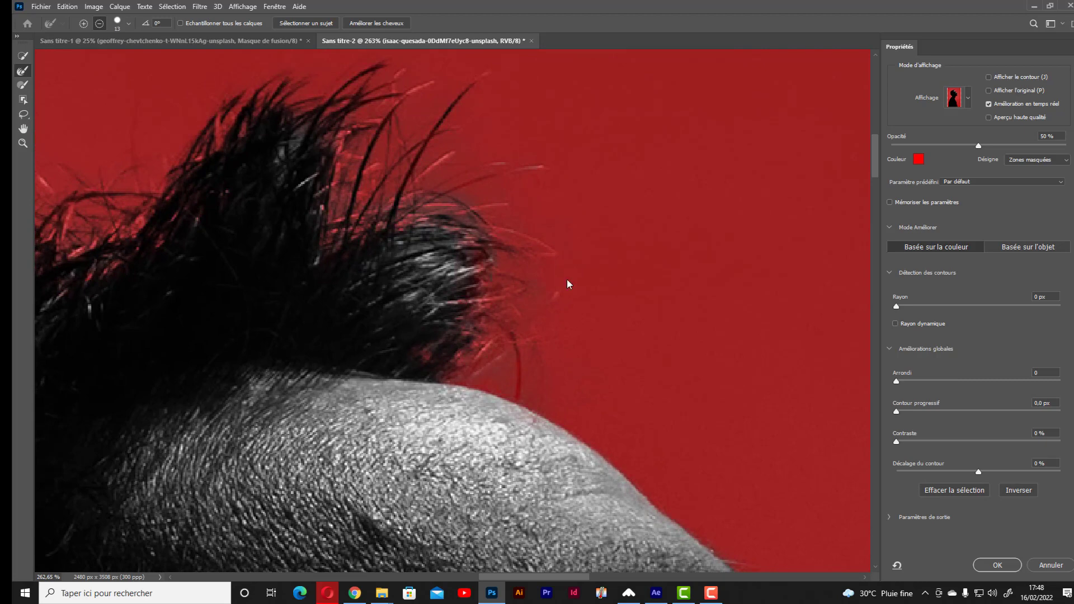
pyautogui.hotkey('ctrl', '-')
pyautogui.hotkey('ctrl', '-')
pyautogui.hotkey('ctrl', '-')
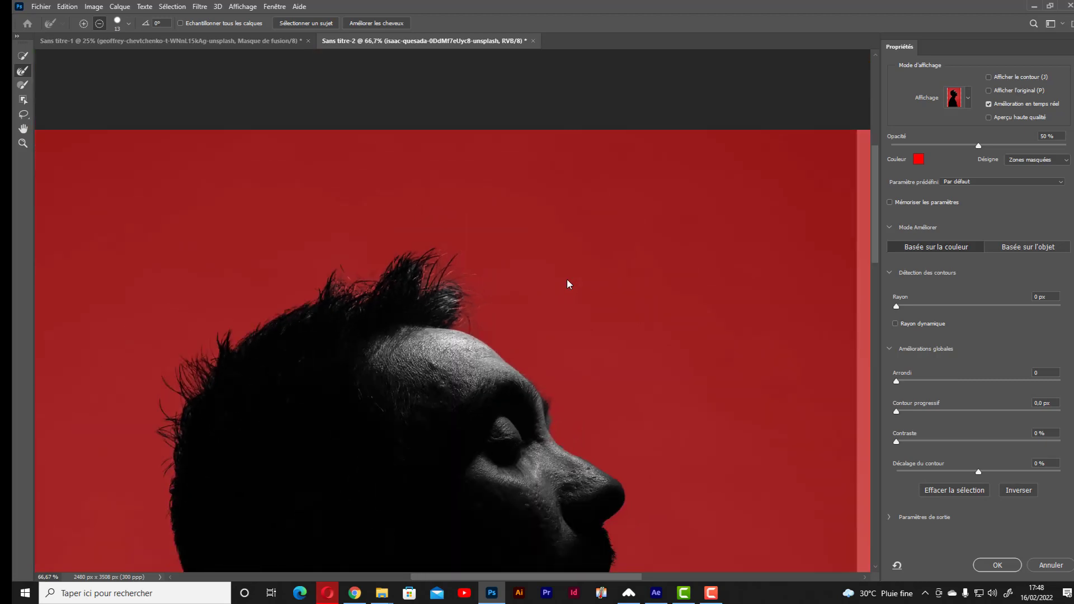
pyautogui.click(834, 529)
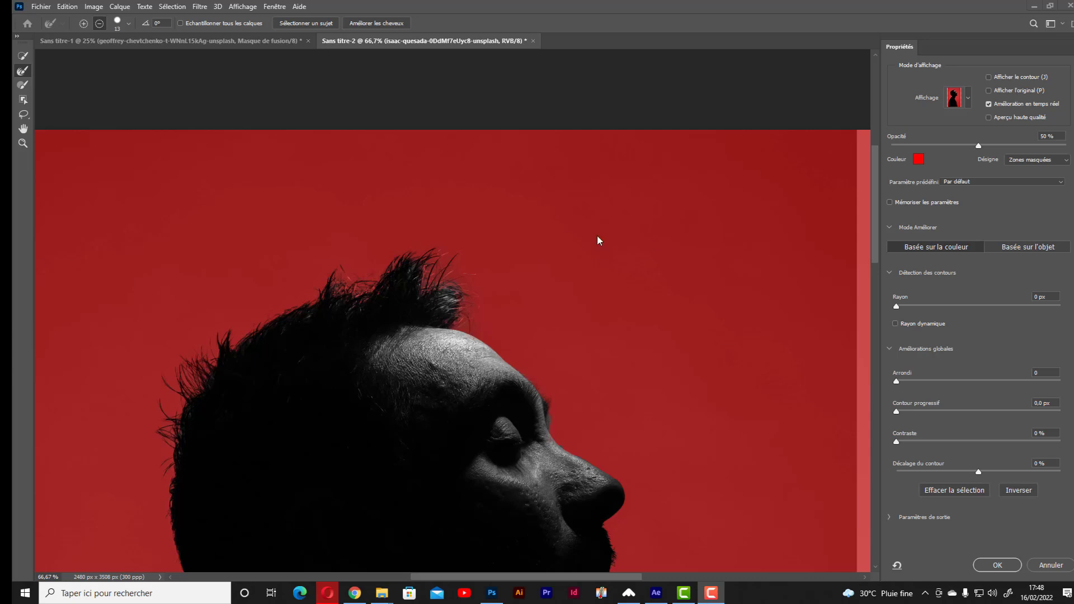
# Accept the refined selection and add it as a layer mask on the portrait layer
pyautogui.click(998, 565)
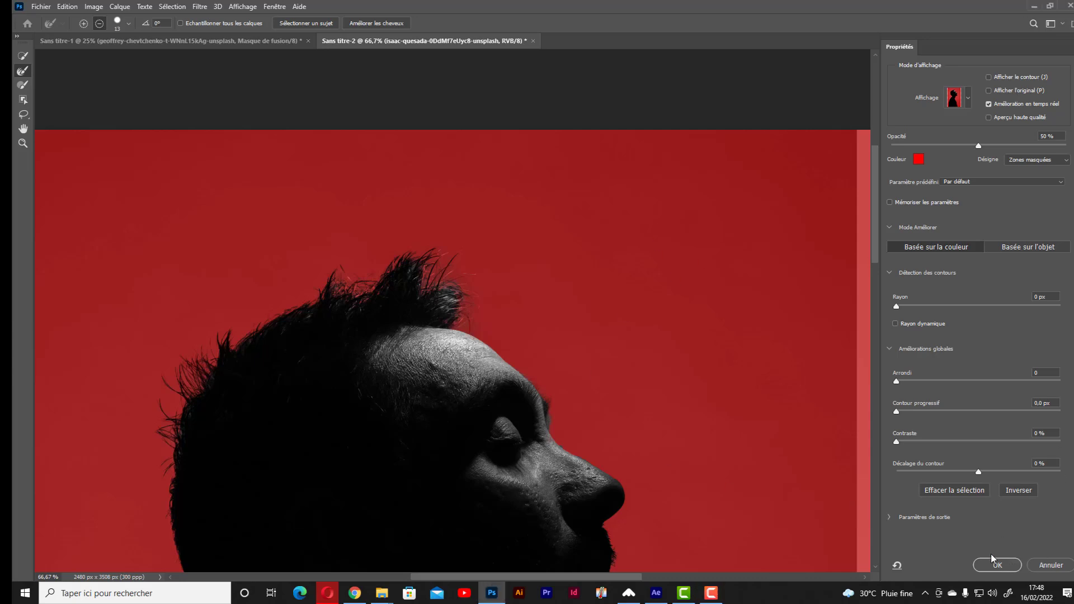
pyautogui.click(995, 568)
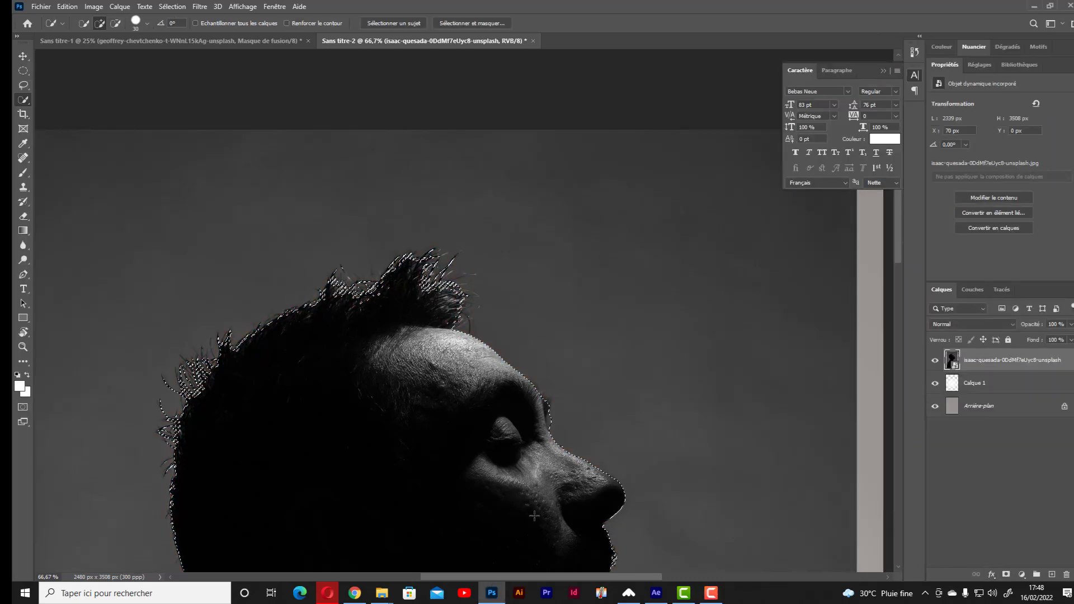
pyautogui.hotkey('ctrl', '-')
pyautogui.hotkey('ctrl', '-')
pyautogui.hotkey('ctrl', '-')
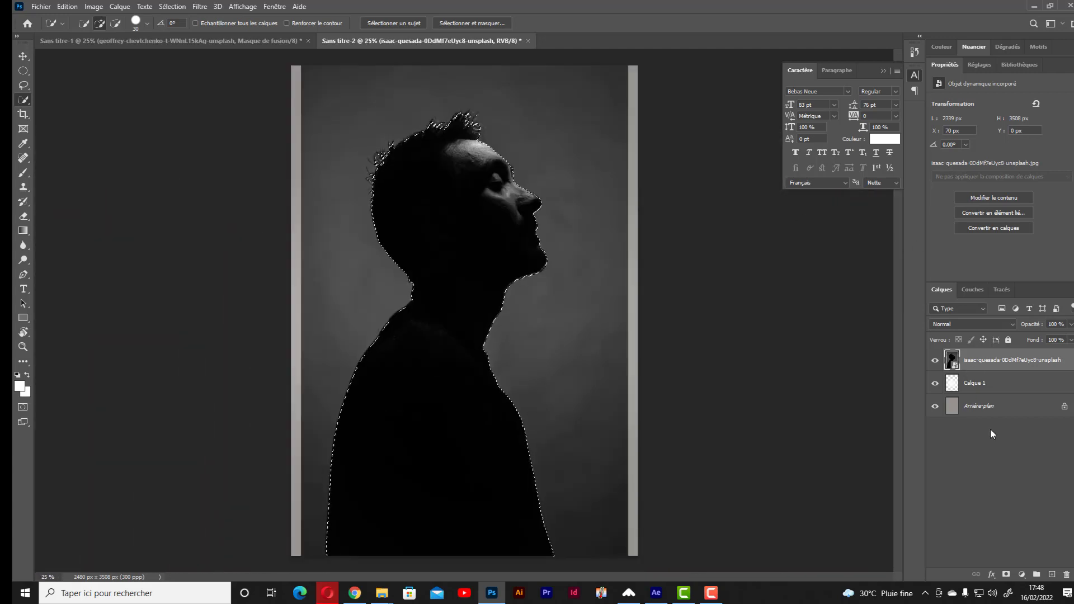
pyautogui.click(1007, 574)
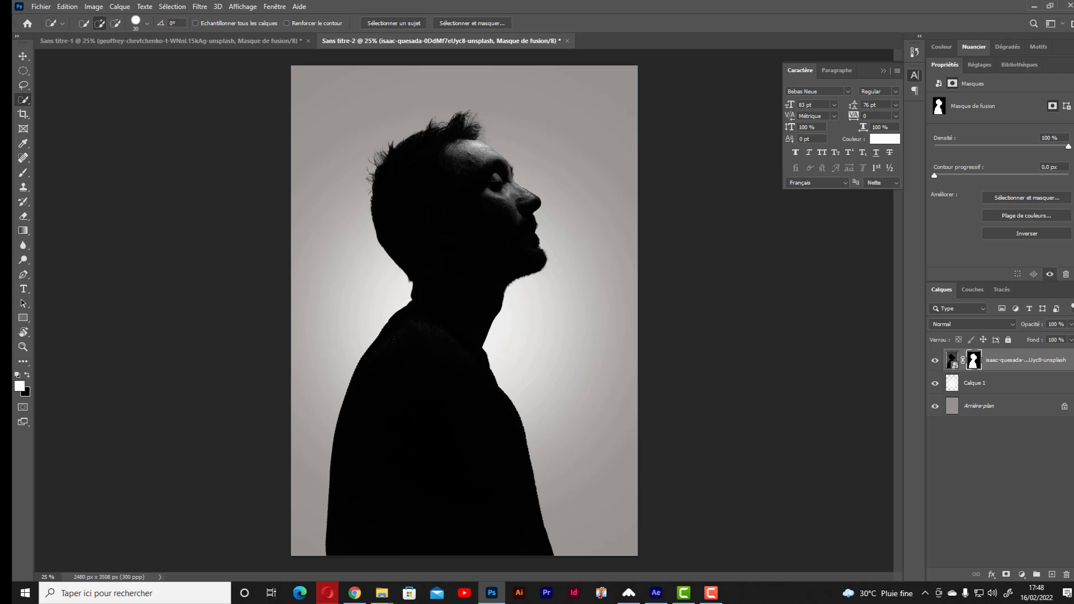
pyautogui.click(896, 554)
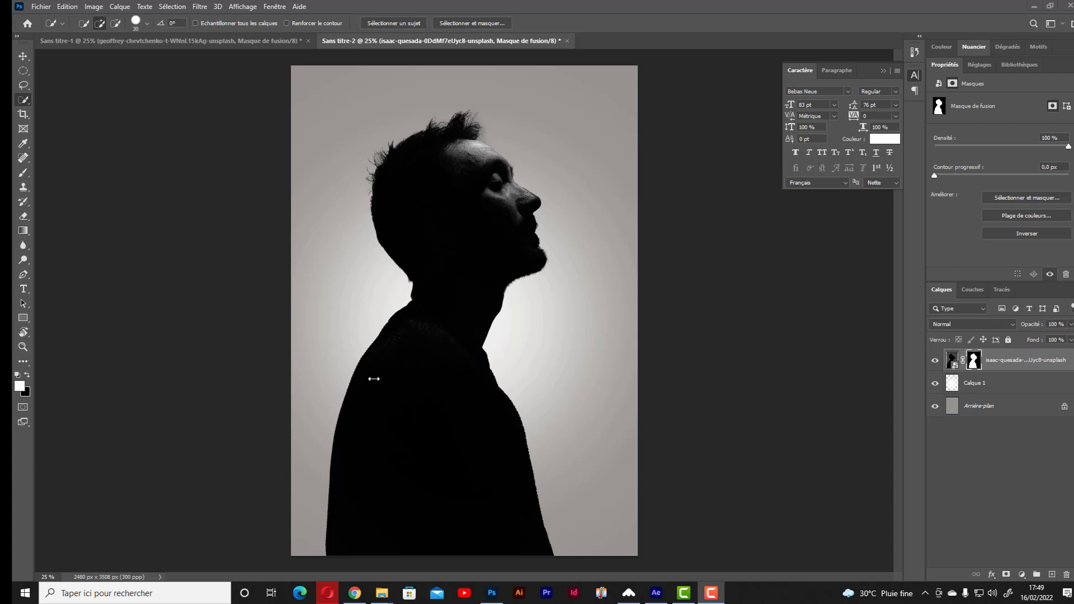
# Place the timo-wagner city skyline photo from the DOUBLE EXPOSITION folder above the portrait layer
pyautogui.moveTo(392, 600)
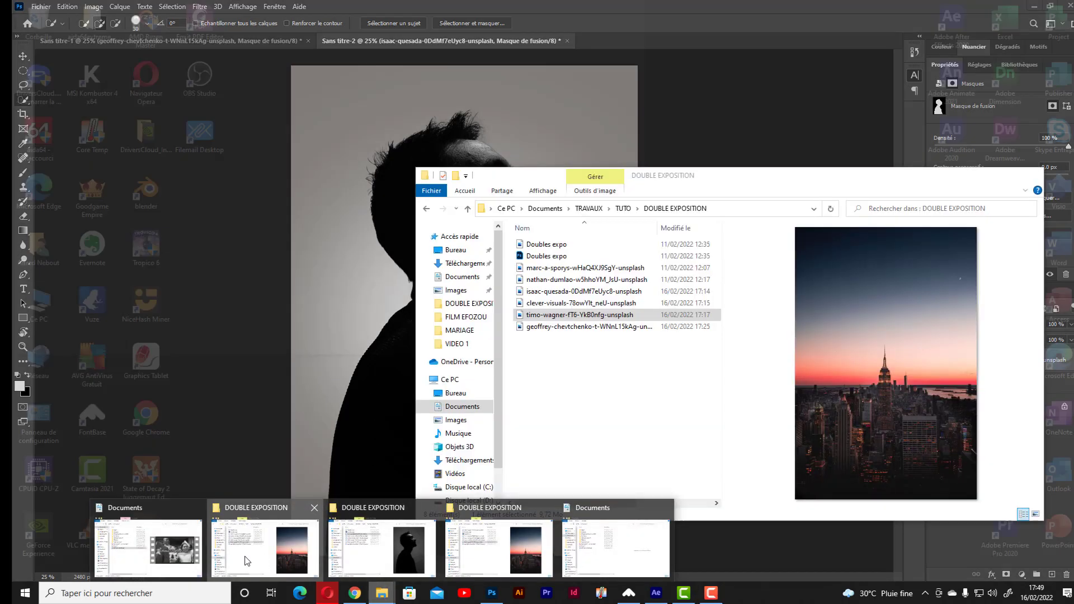
pyautogui.click(383, 566)
pyautogui.click(579, 327)
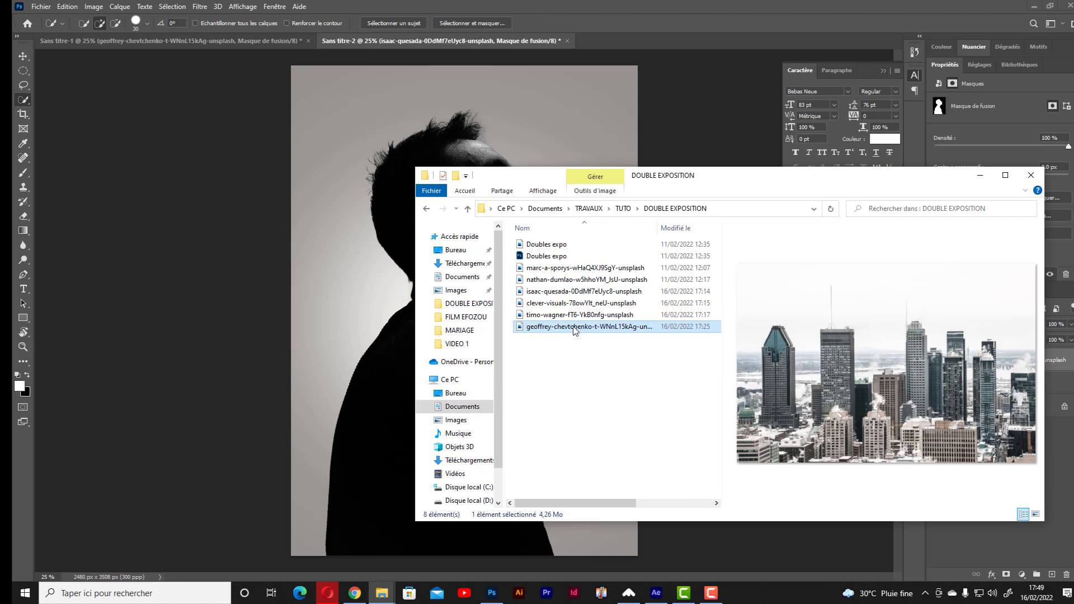
pyautogui.click(579, 315)
pyautogui.click(588, 303)
pyautogui.click(585, 315)
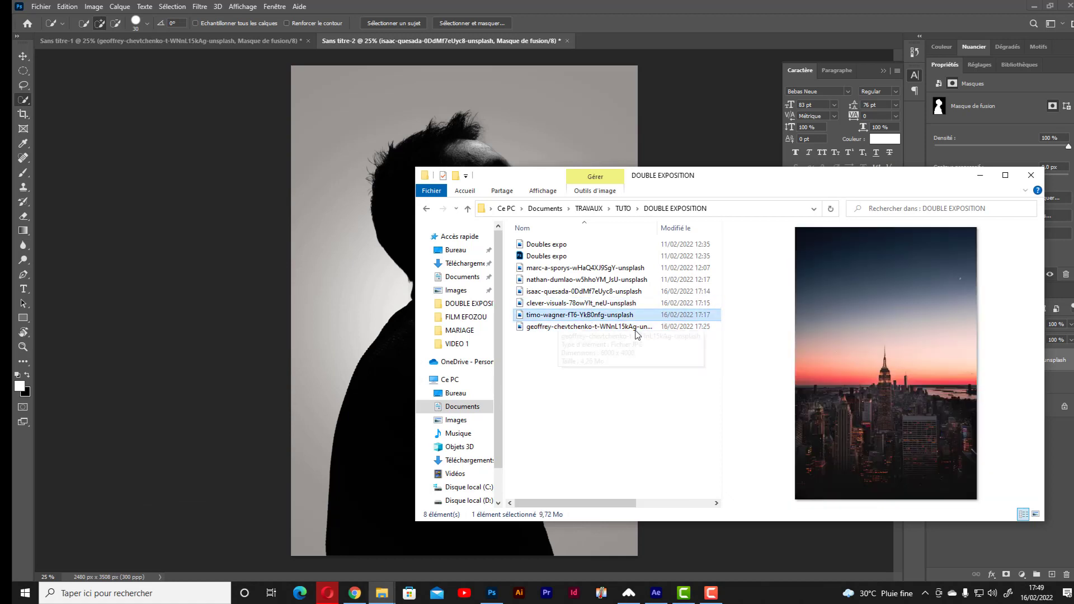
pyautogui.moveTo(571, 316); pyautogui.dragTo(332, 269)
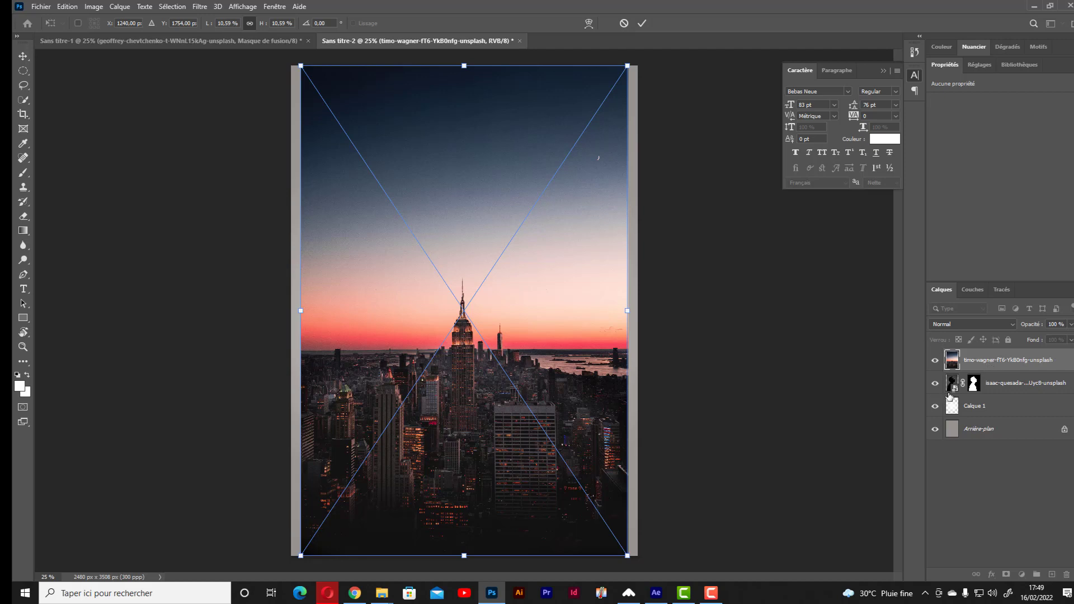
pyautogui.press('Return')
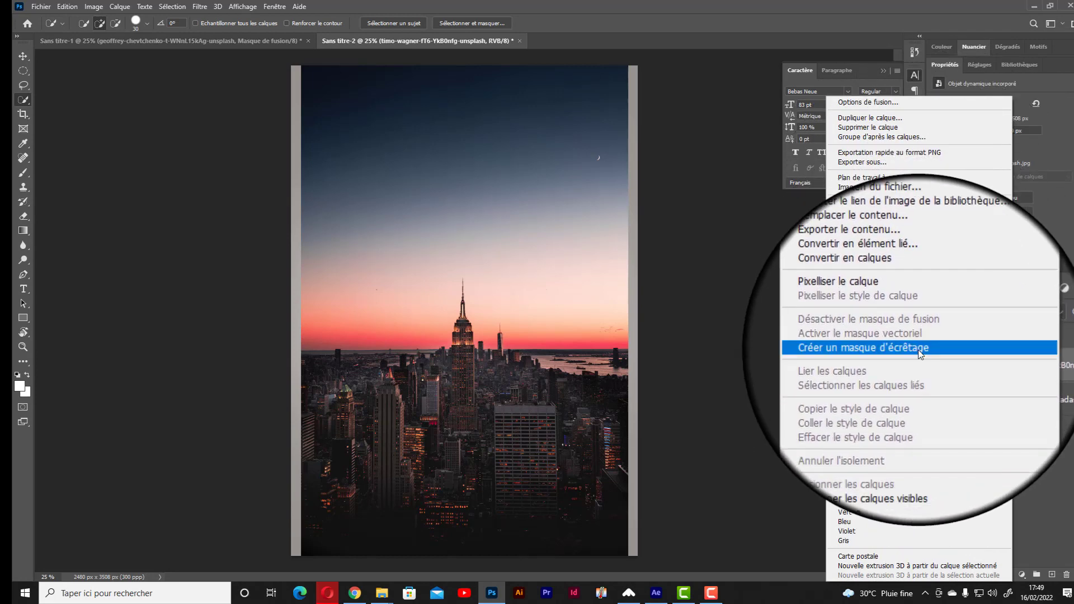
# Clip the city skyline layer to the masked portrait layer beneath it with a clipping mask
pyautogui.click(919, 350)
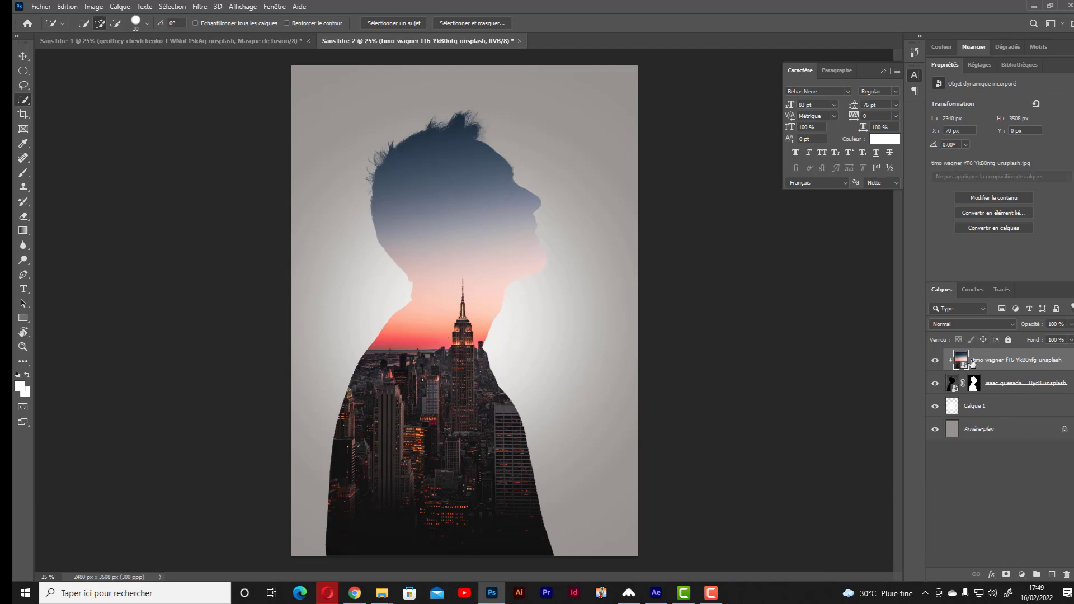
pyautogui.hotkey('ctrl', 'z')
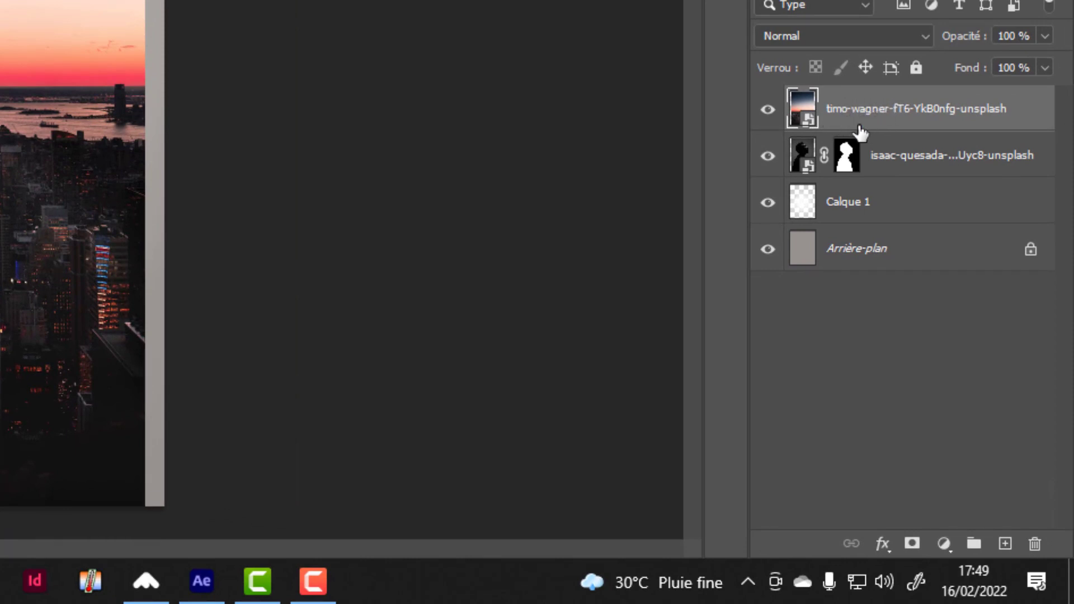
pyautogui.keyDown('alt'); pyautogui.click(860, 128); pyautogui.keyUp('alt')
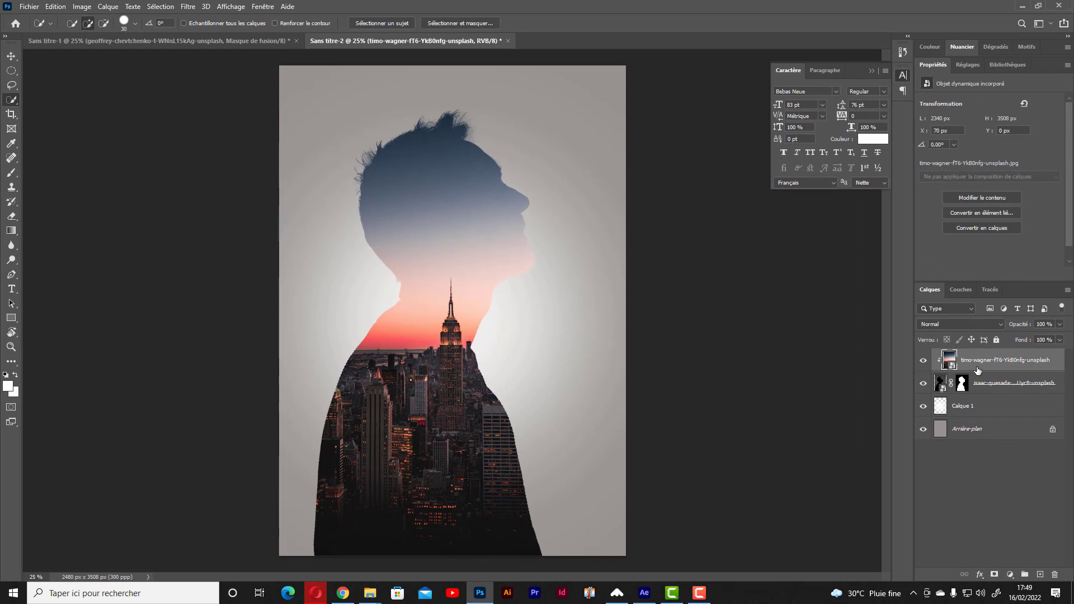
pyautogui.rightClick(979, 371)
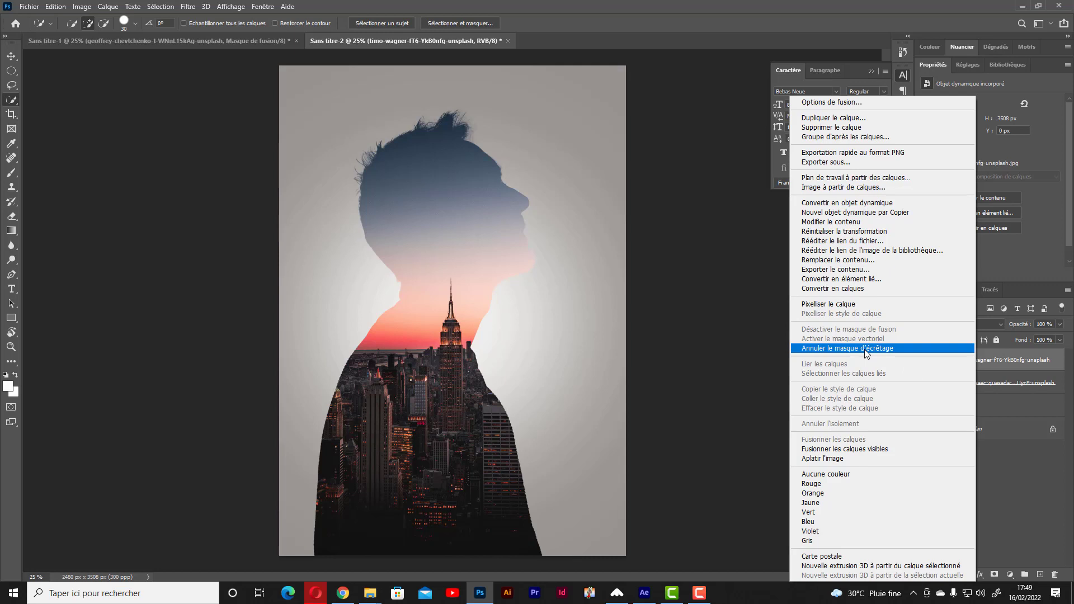
pyautogui.click(989, 384)
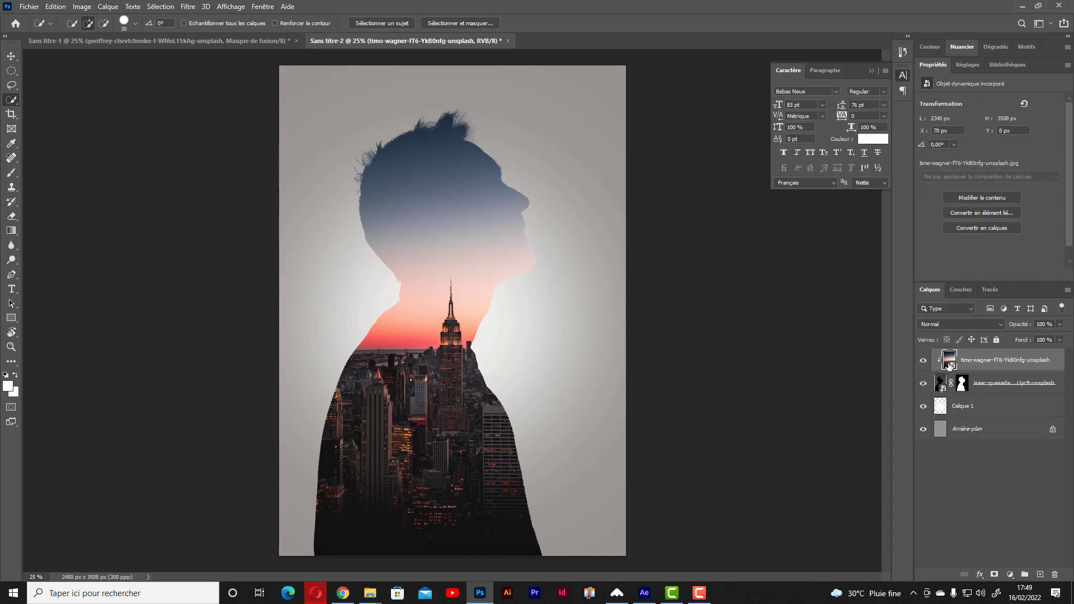
# Shift the skyline photo slightly left inside the silhouette so the tower's spire sits in the man's neck
pyautogui.press('v')
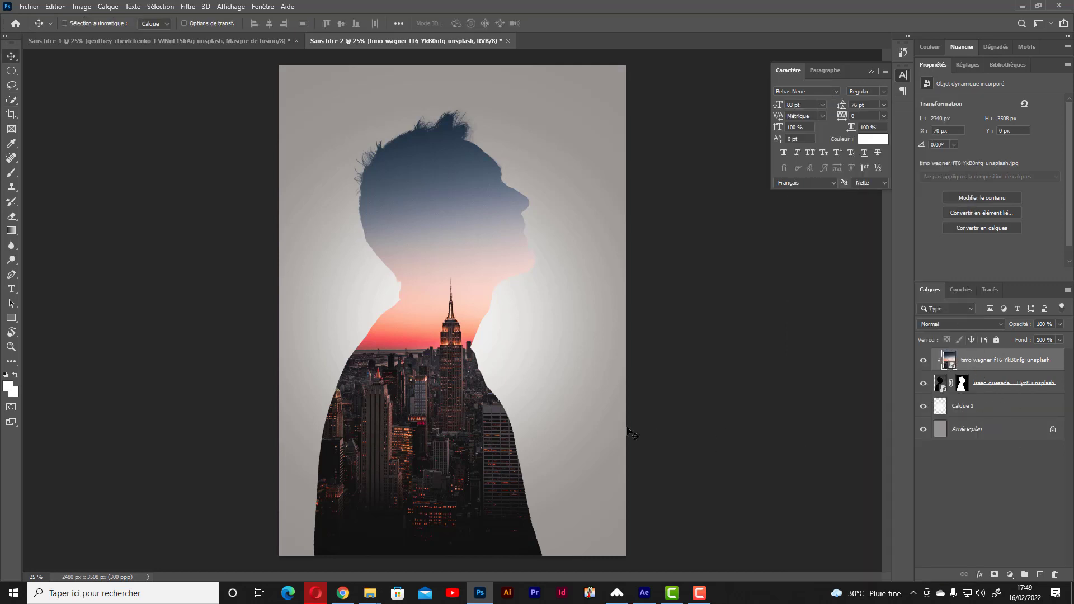
pyautogui.moveTo(445, 403); pyautogui.dragTo(421, 404)
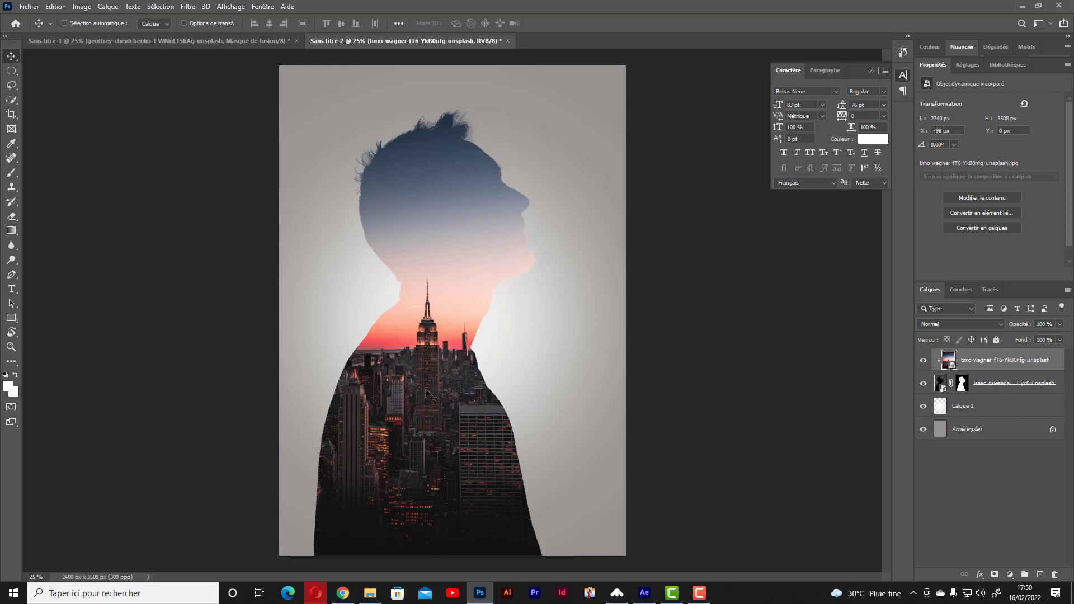
pyautogui.moveTo(431, 395); pyautogui.dragTo(429, 389)
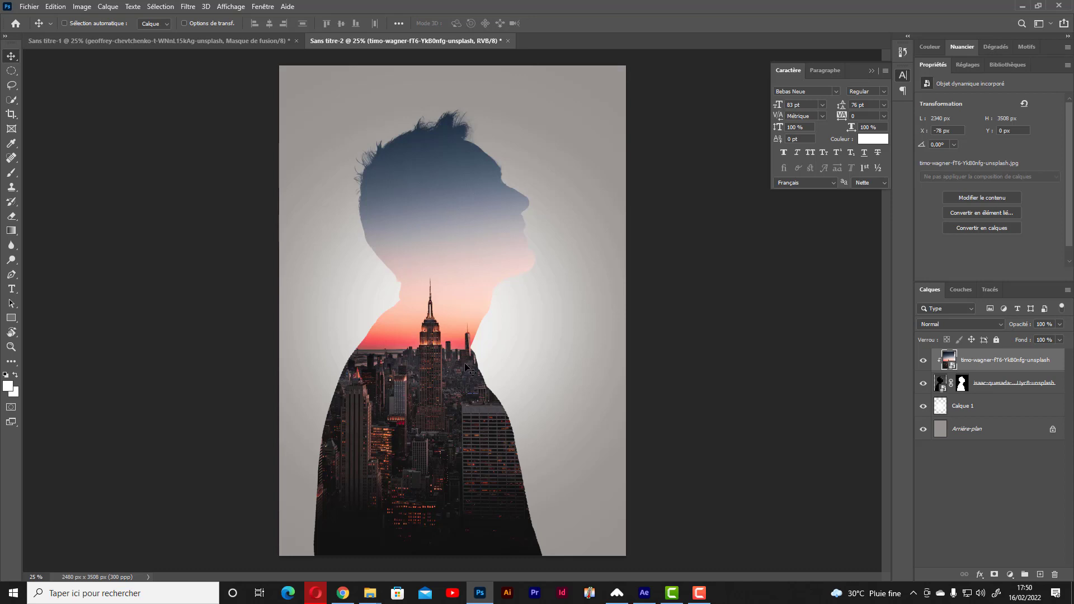
pyautogui.moveTo(445, 378); pyautogui.dragTo(448, 378)
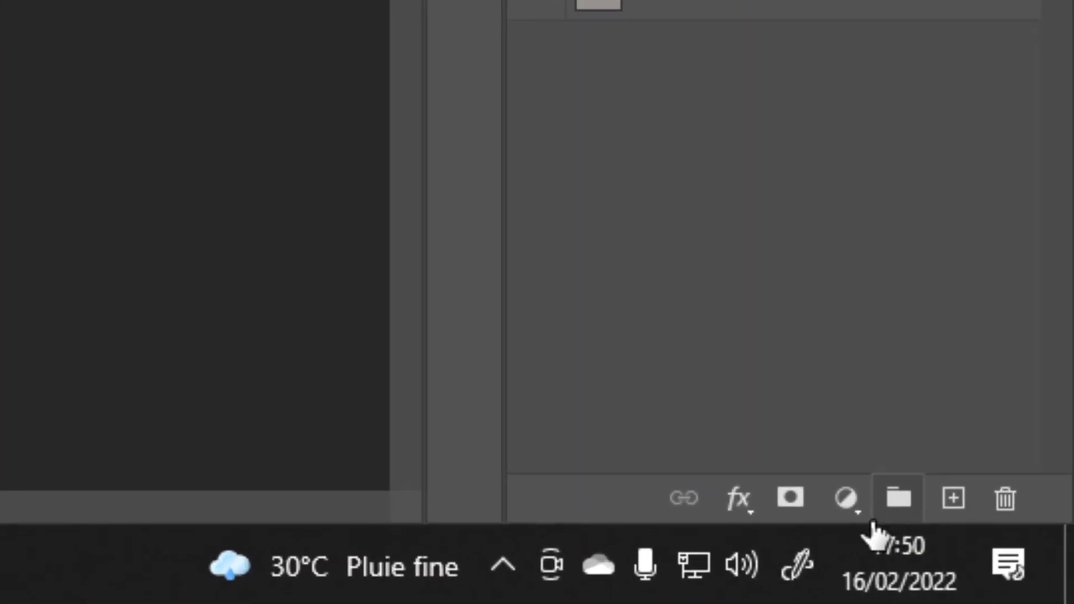
# Add an Exposure adjustment layer with exposure -3.72 and clip it to the skyline layer
pyautogui.click(850, 499)
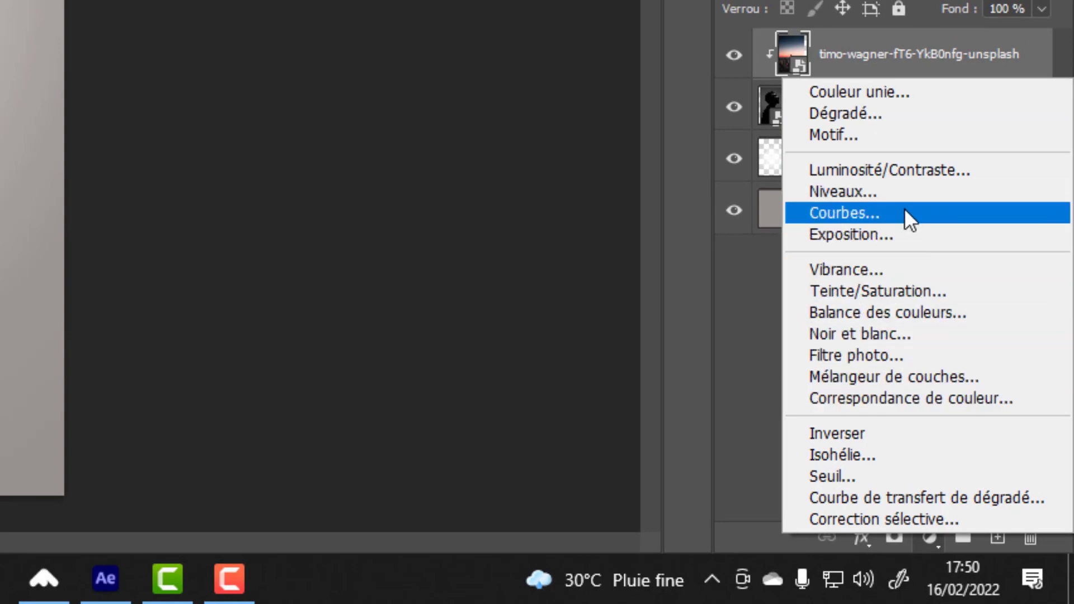
pyautogui.click(894, 234)
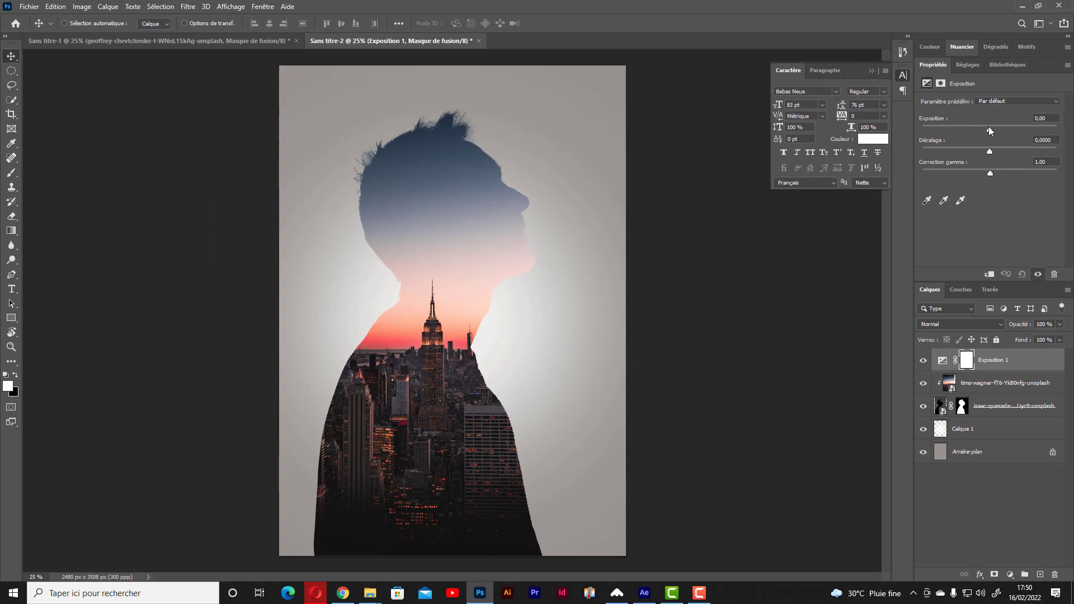
pyautogui.moveTo(989, 126); pyautogui.dragTo(952, 127)
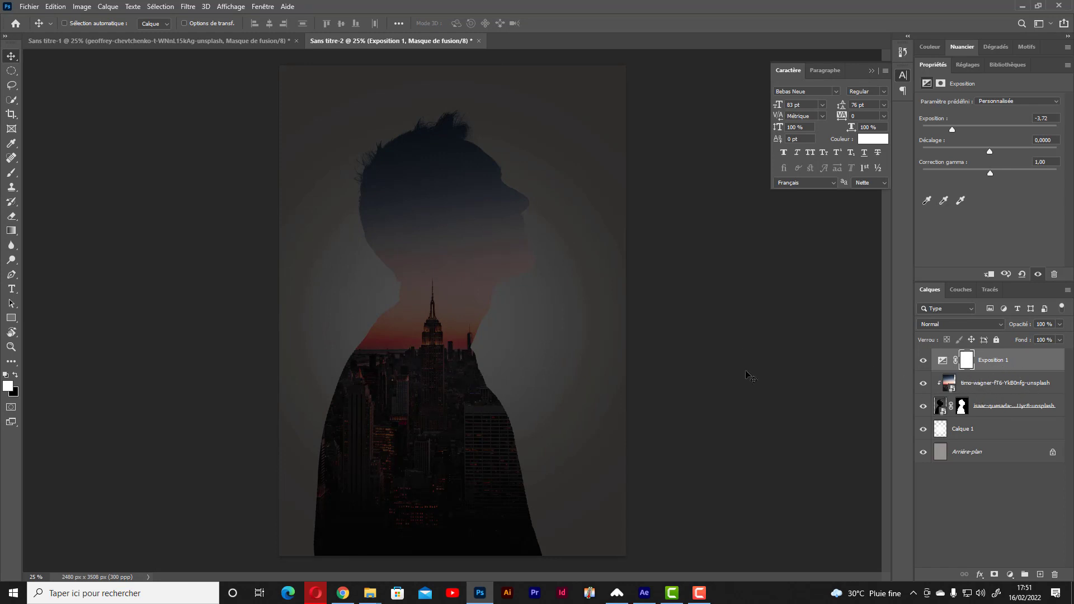
pyautogui.rightClick(1021, 362)
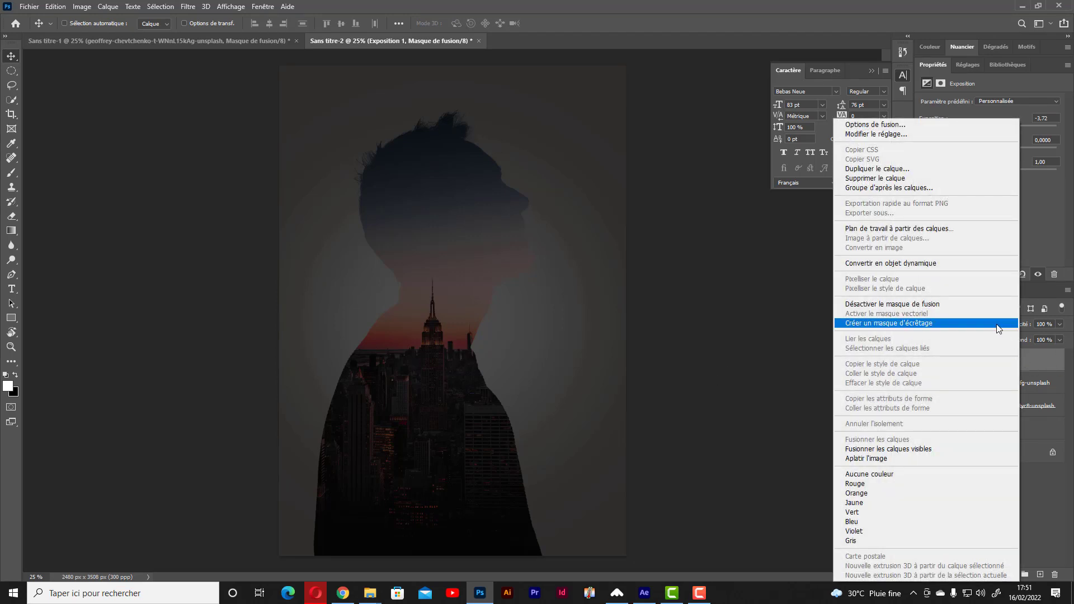
pyautogui.click(912, 324)
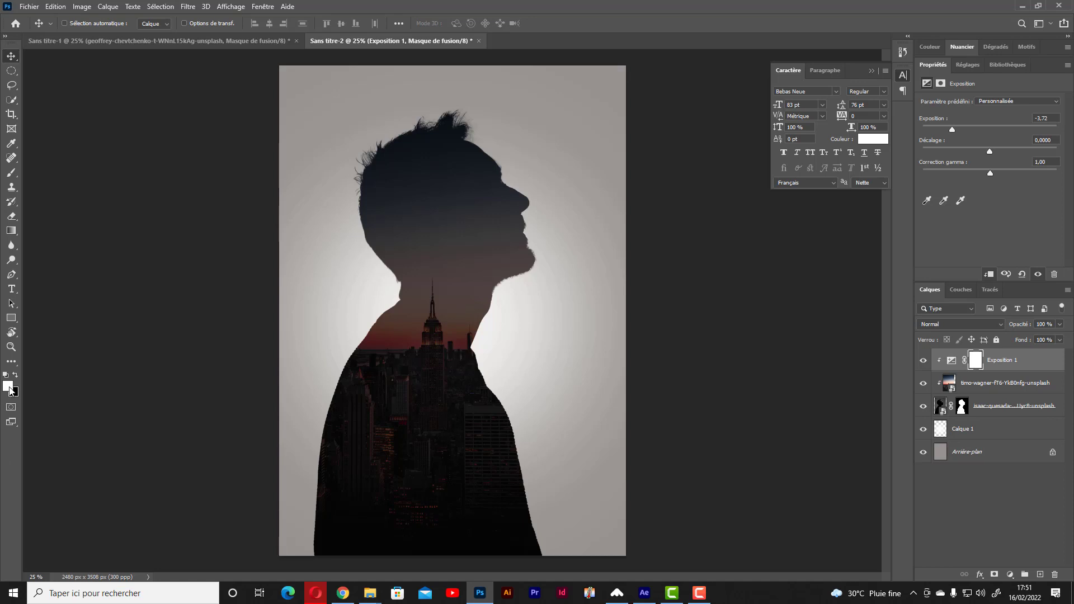
# Turn the Exposure layer's mask completely black to hide the darkening effect
pyautogui.press('d')
pyautogui.hotkey('ctrl', 'BackSpace')
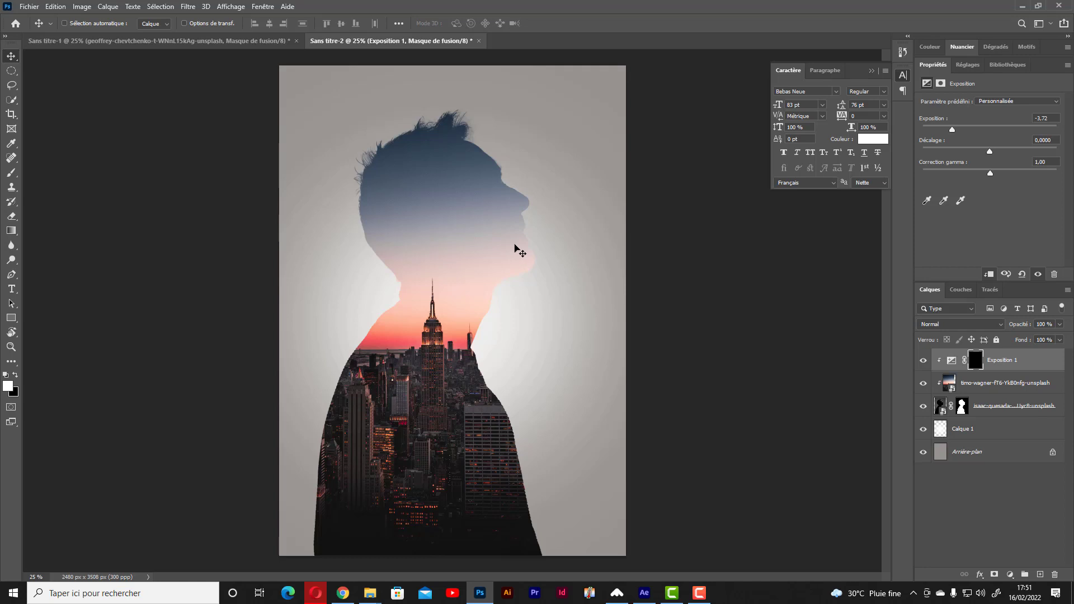
pyautogui.hotkey('ctrl', 'a')
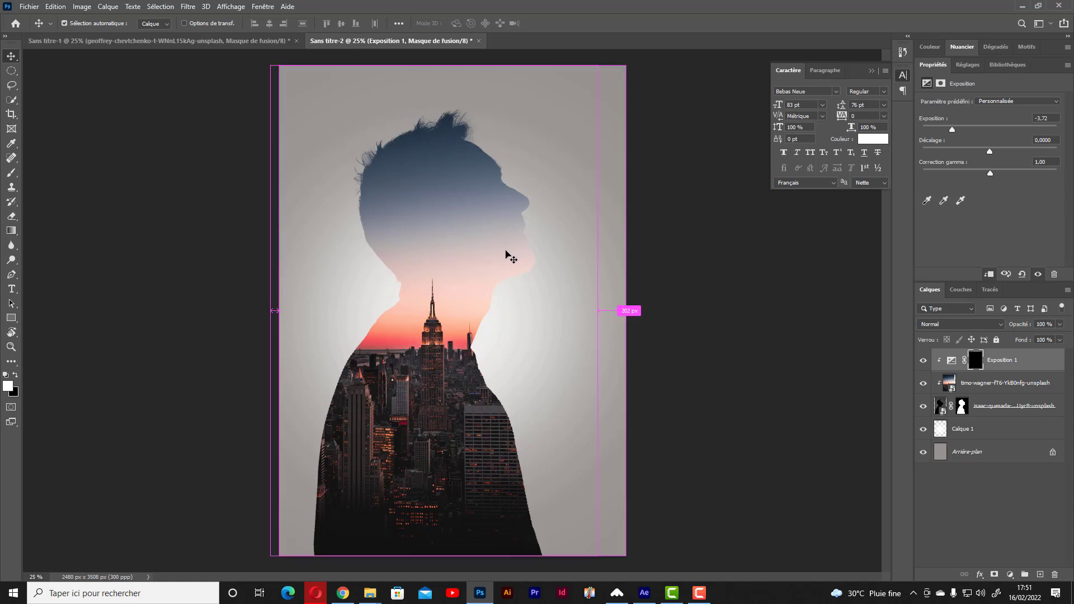
pyautogui.hotkey('alt', 'BackSpace')
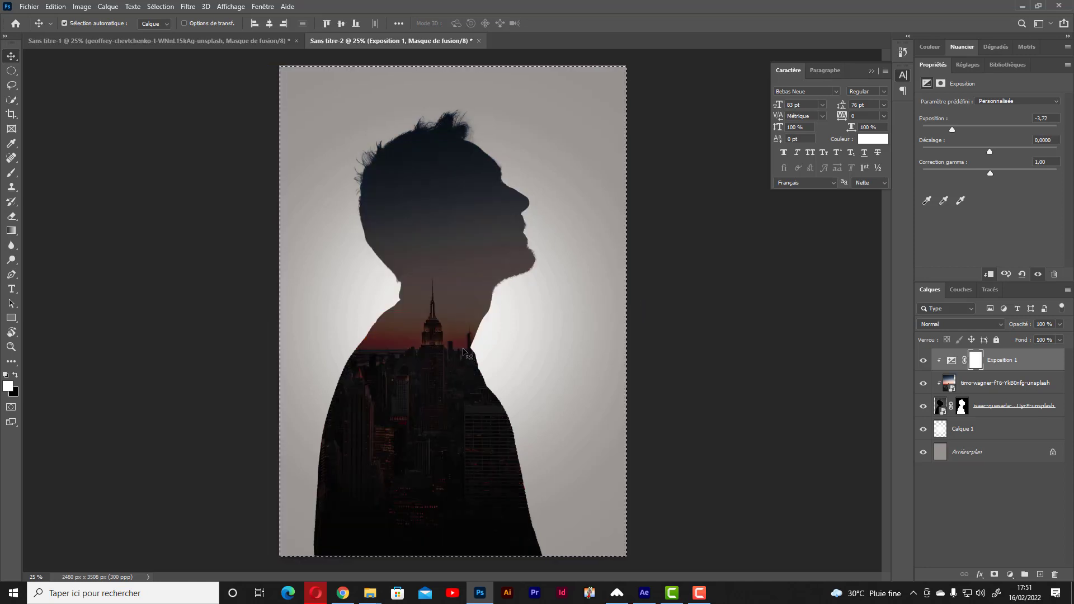
pyautogui.hotkey('ctrl', 'd')
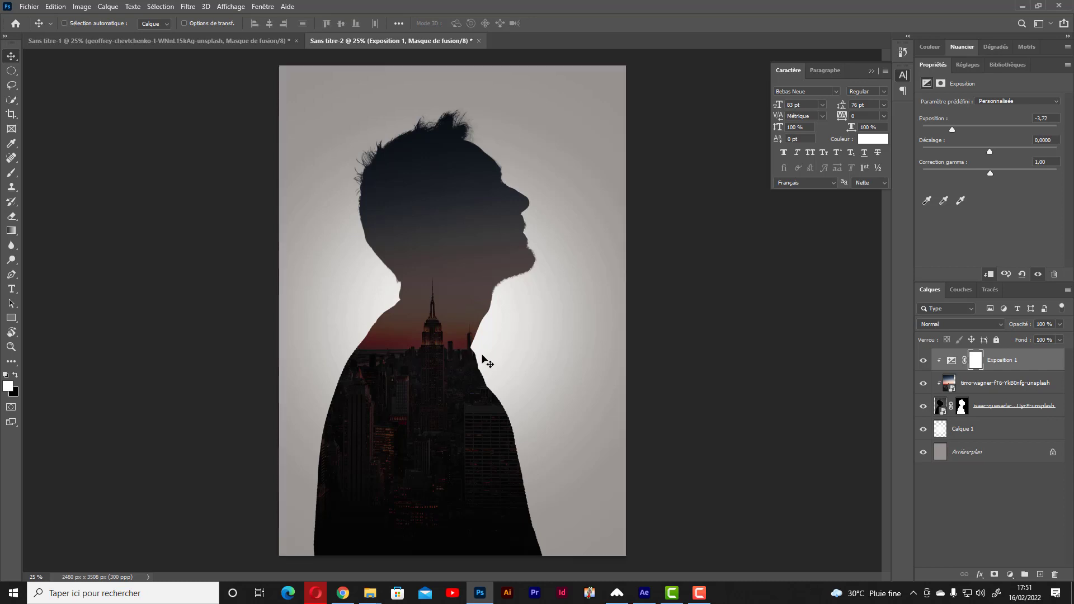
pyautogui.hotkey('ctrl', 'i')
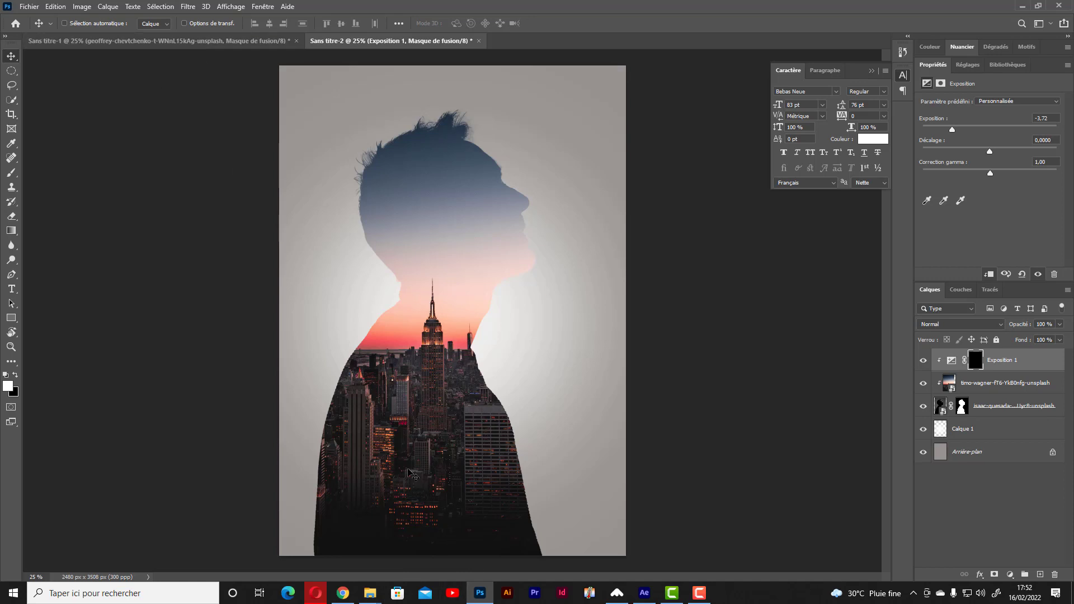
# Paint white on the Exposure mask along the back of the head with a soft 338 px brush, 50% opacity and 39% flow
pyautogui.click(12, 173)
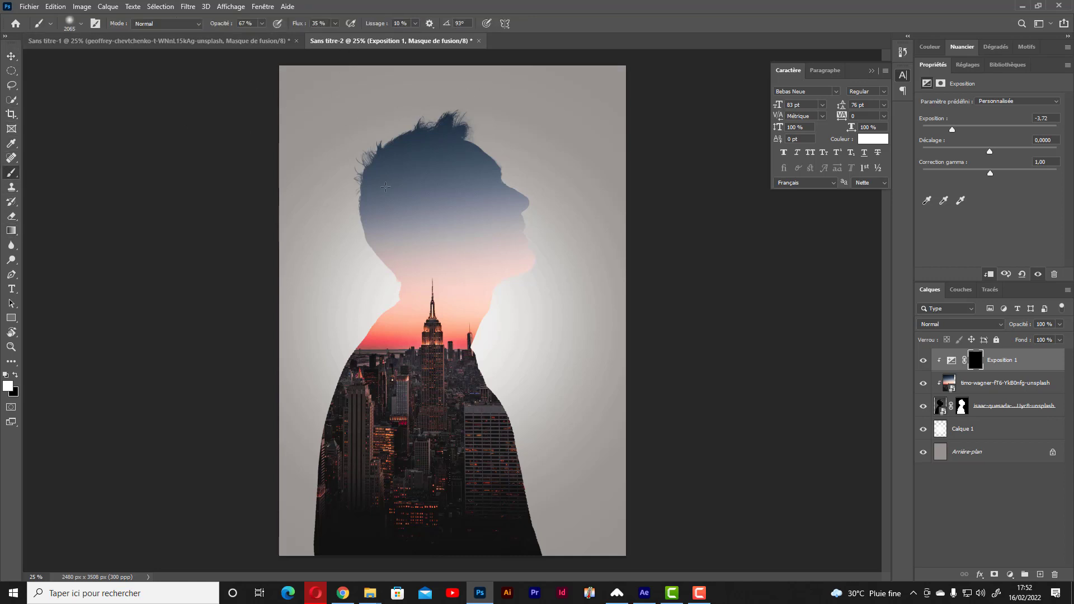
pyautogui.rightClick(406, 211)
pyautogui.click(508, 239)
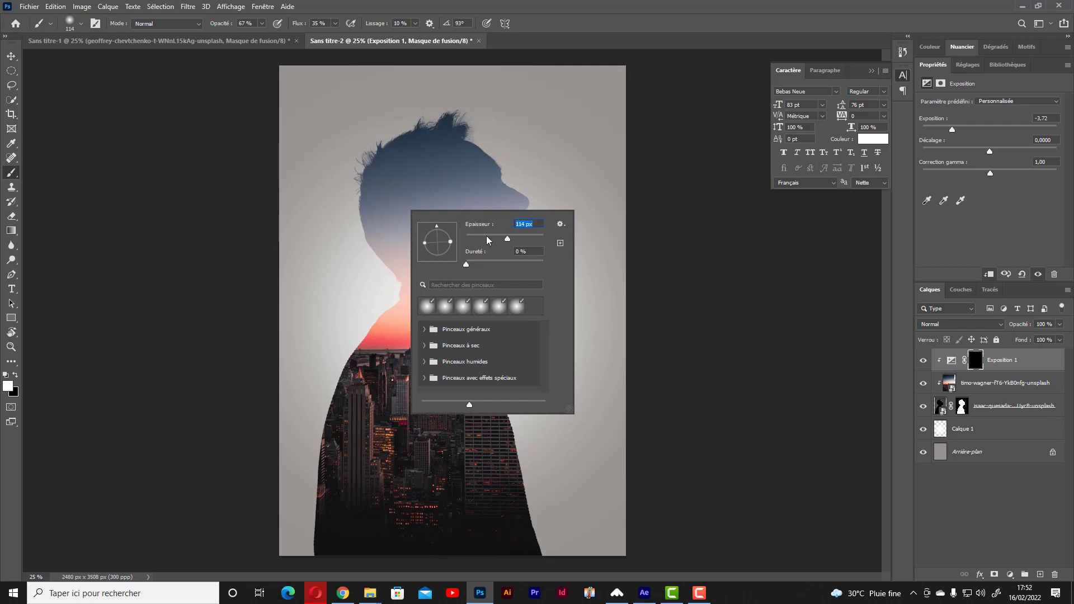
pyautogui.moveTo(508, 239); pyautogui.dragTo(529, 244)
pyautogui.moveTo(217, 25); pyautogui.dragTo(209, 29)
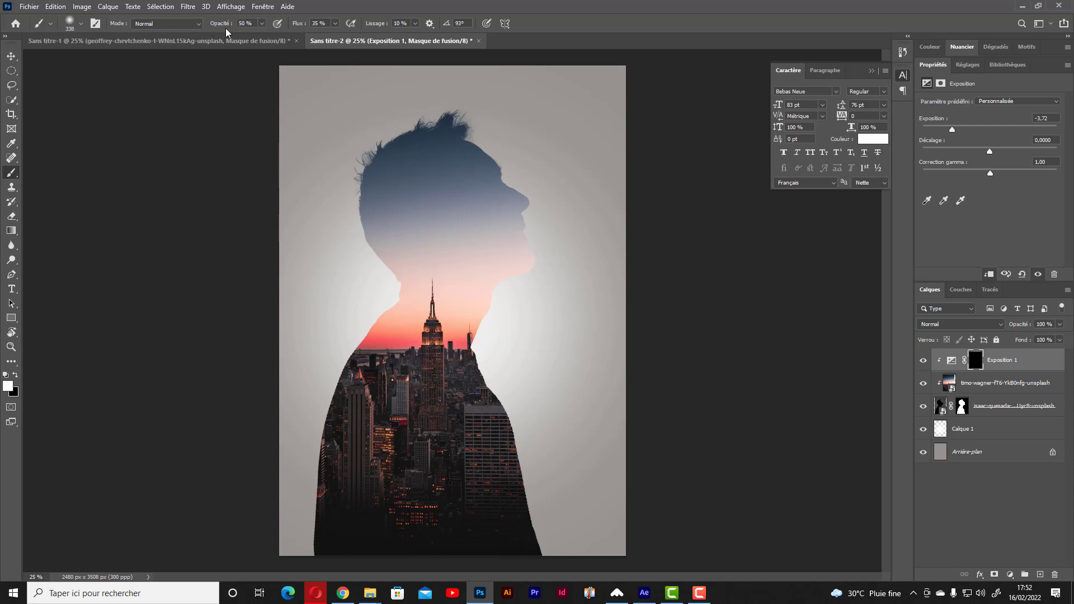
pyautogui.moveTo(295, 29)
pyautogui.mouseDown()
pyautogui.moveTo(305, 29)
pyautogui.moveTo(297, 31)
pyautogui.mouseUp()
pyautogui.moveTo(364, 169)
pyautogui.mouseDown()
pyautogui.moveTo(343, 168)
pyautogui.moveTo(338, 230)
pyautogui.moveTo(377, 312)
pyautogui.mouseUp()
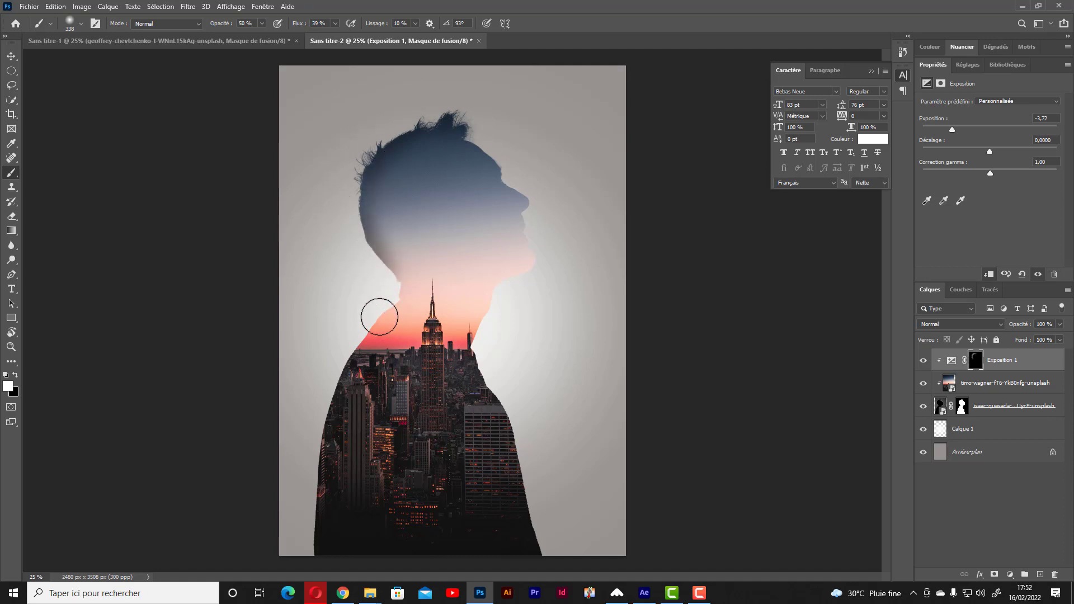
# Darken the inner edges of the head, face and throat on the Exposure mask with the brush at 33% opacity
pyautogui.moveTo(222, 26); pyautogui.dragTo(212, 27)
pyautogui.moveTo(411, 331)
pyautogui.mouseDown()
pyautogui.moveTo(389, 289)
pyautogui.moveTo(410, 309)
pyautogui.moveTo(401, 281)
pyautogui.moveTo(393, 302)
pyautogui.mouseUp()
pyautogui.hotkey('ctrl', 'z')
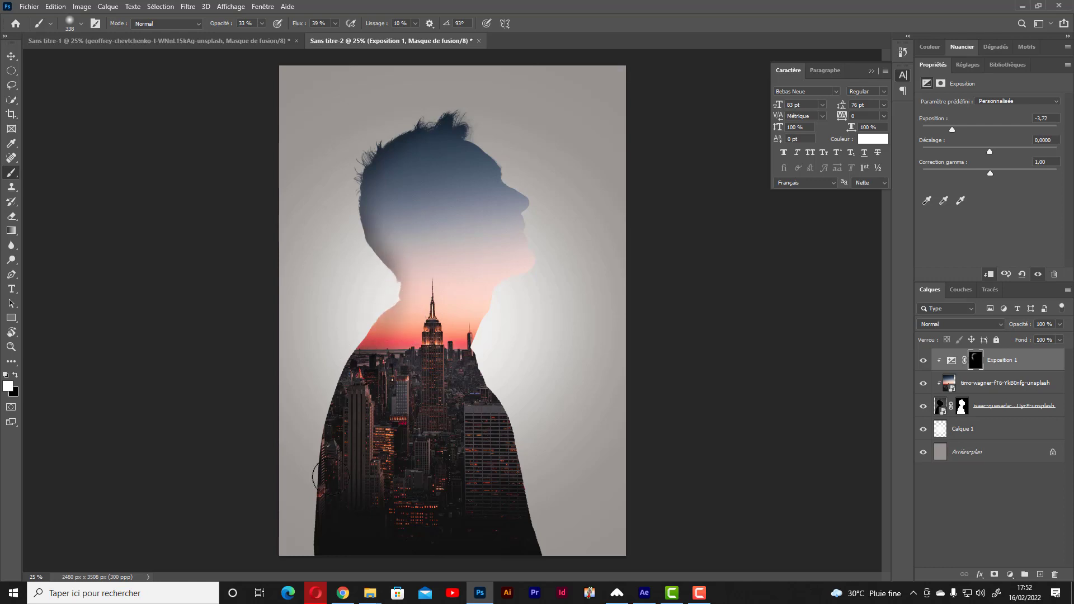
pyautogui.moveTo(365, 264)
pyautogui.mouseDown()
pyautogui.moveTo(359, 186)
pyautogui.moveTo(393, 136)
pyautogui.moveTo(468, 127)
pyautogui.moveTo(519, 160)
pyautogui.moveTo(509, 150)
pyautogui.moveTo(525, 262)
pyautogui.moveTo(524, 243)
pyautogui.moveTo(521, 285)
pyautogui.moveTo(493, 310)
pyautogui.mouseUp()
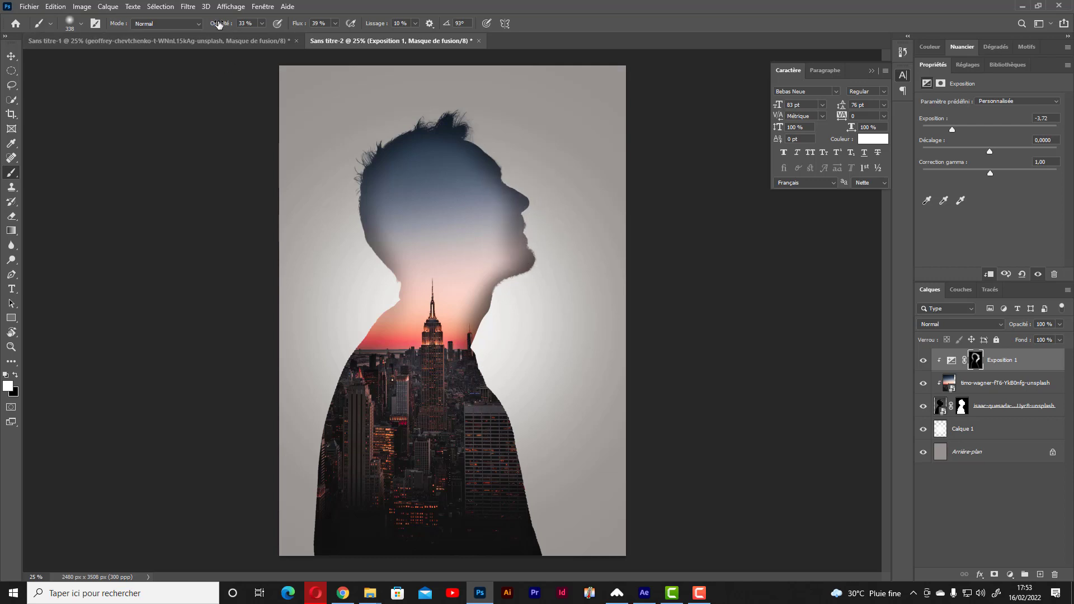
# Lightly darken the nape and back shoulder edge on the Exposure mask with the brush at 13% opacity
pyautogui.moveTo(218, 25); pyautogui.dragTo(207, 27)
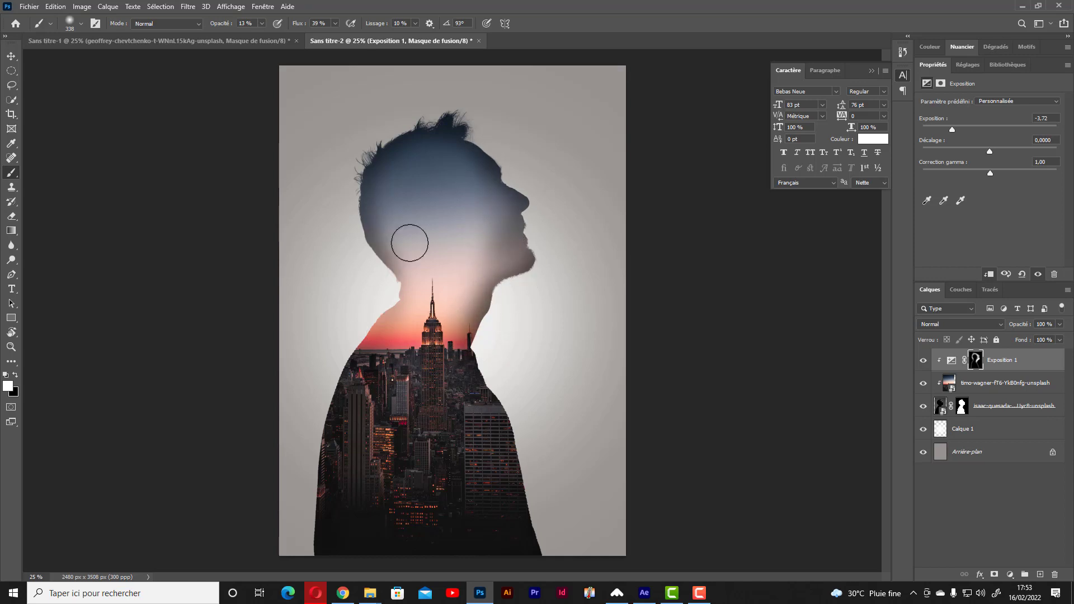
pyautogui.moveTo(410, 243); pyautogui.dragTo(382, 342)
pyautogui.moveTo(401, 267)
pyautogui.mouseDown()
pyautogui.moveTo(334, 403)
pyautogui.moveTo(342, 411)
pyautogui.mouseUp()
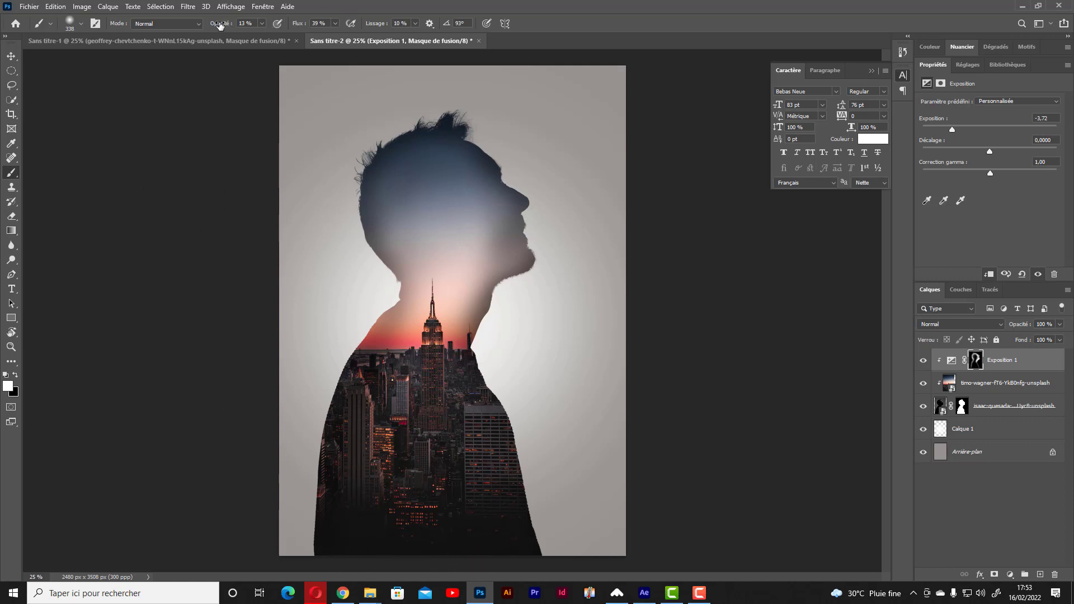
# Darken the bottom of the torso on the Exposure mask at 100% opacity and flow, enlarging the brush to 1739 px for the final stroke
pyautogui.moveTo(220, 25); pyautogui.dragTo(379, 35)
pyautogui.moveTo(328, 540); pyautogui.dragTo(553, 553)
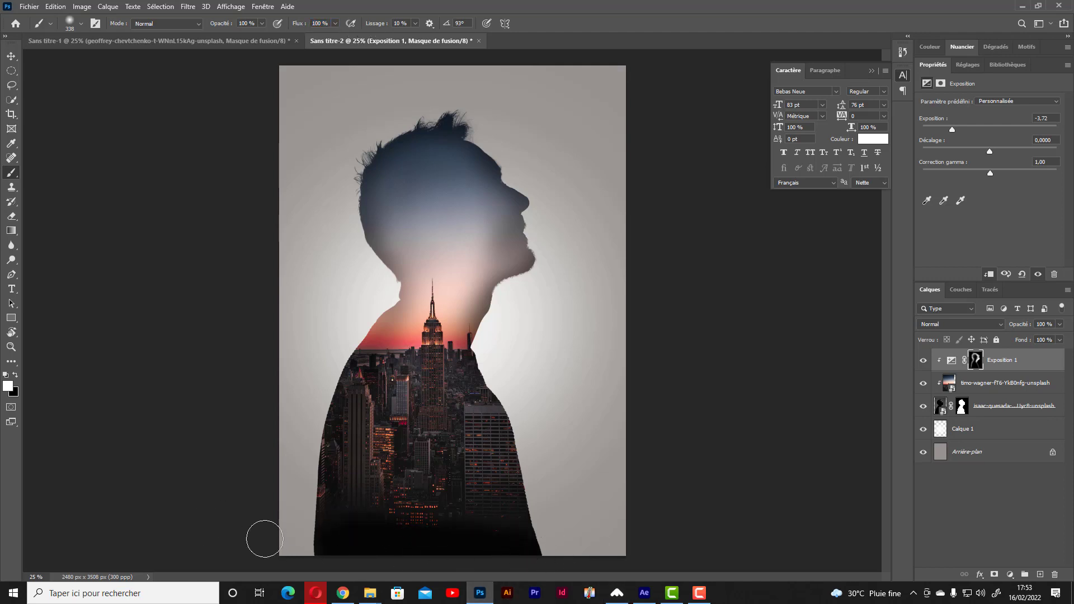
pyautogui.rightClick(533, 295)
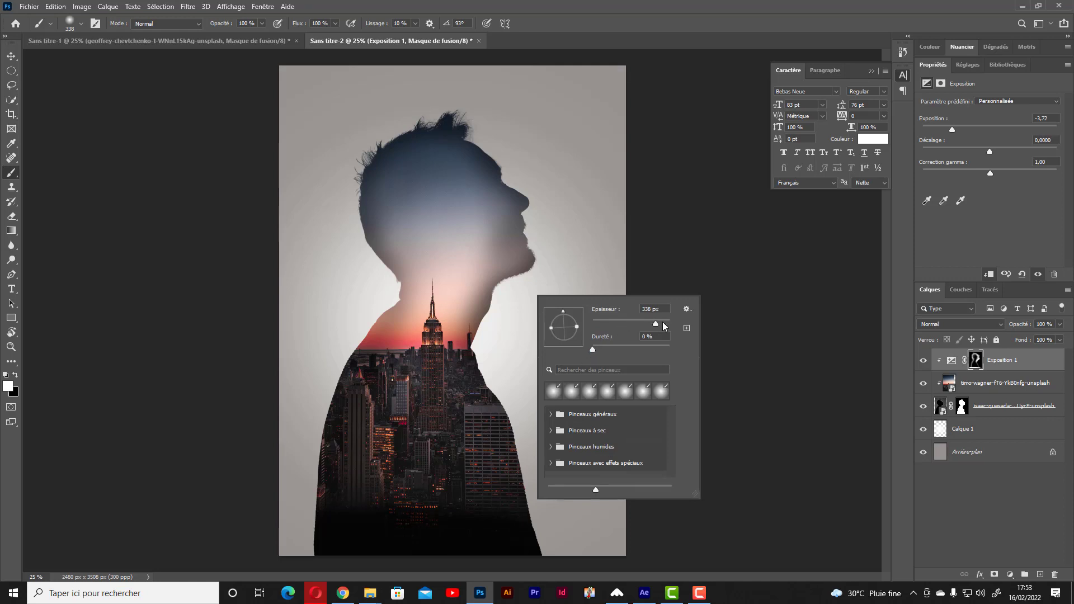
pyautogui.moveTo(658, 325); pyautogui.dragTo(663, 324)
pyautogui.click(660, 308)
pyautogui.moveTo(663, 324); pyautogui.dragTo(665, 324)
pyautogui.moveTo(315, 527)
pyautogui.mouseDown()
pyautogui.moveTo(593, 537)
pyautogui.moveTo(281, 552)
pyautogui.moveTo(573, 556)
pyautogui.moveTo(271, 544)
pyautogui.moveTo(529, 552)
pyautogui.mouseUp()
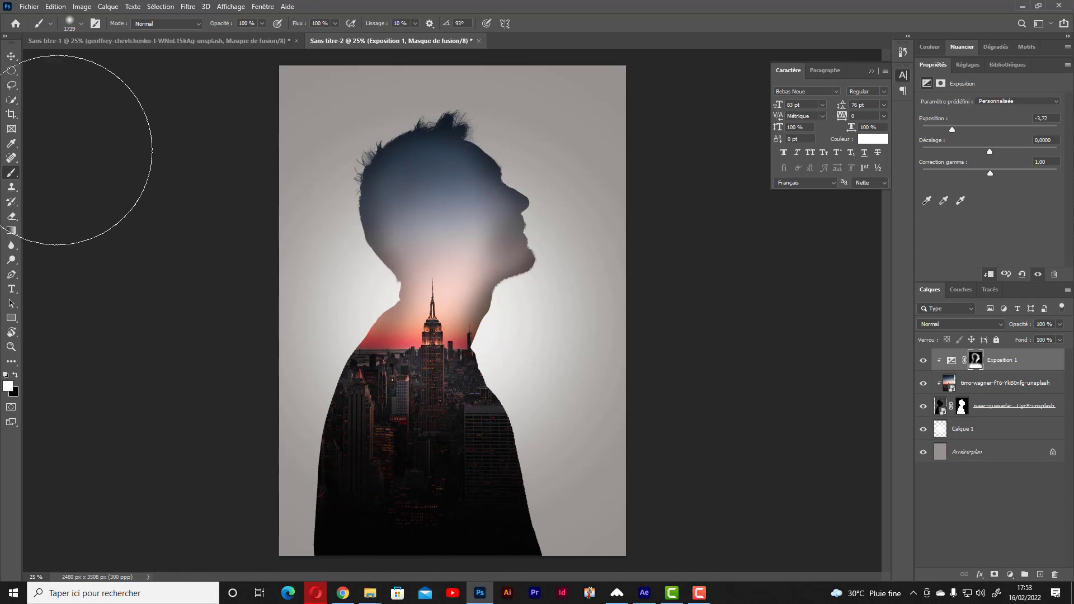
# Add a Brightness/Contrast adjustment layer directly above the sunset skyline layer, beneath the Exposure adjustment
pyautogui.click(12, 58)
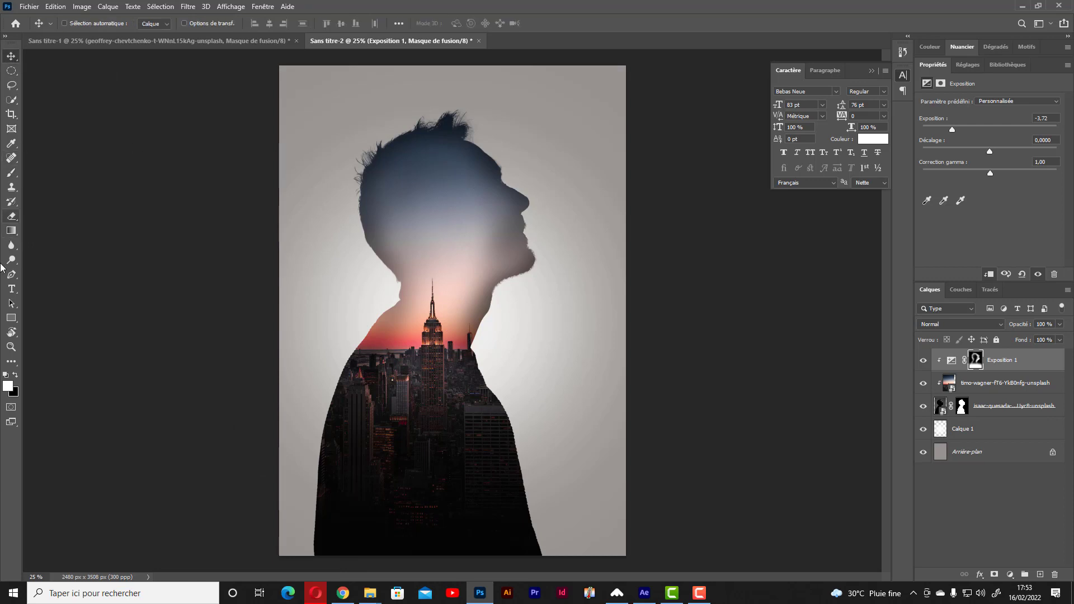
pyautogui.click(11, 172)
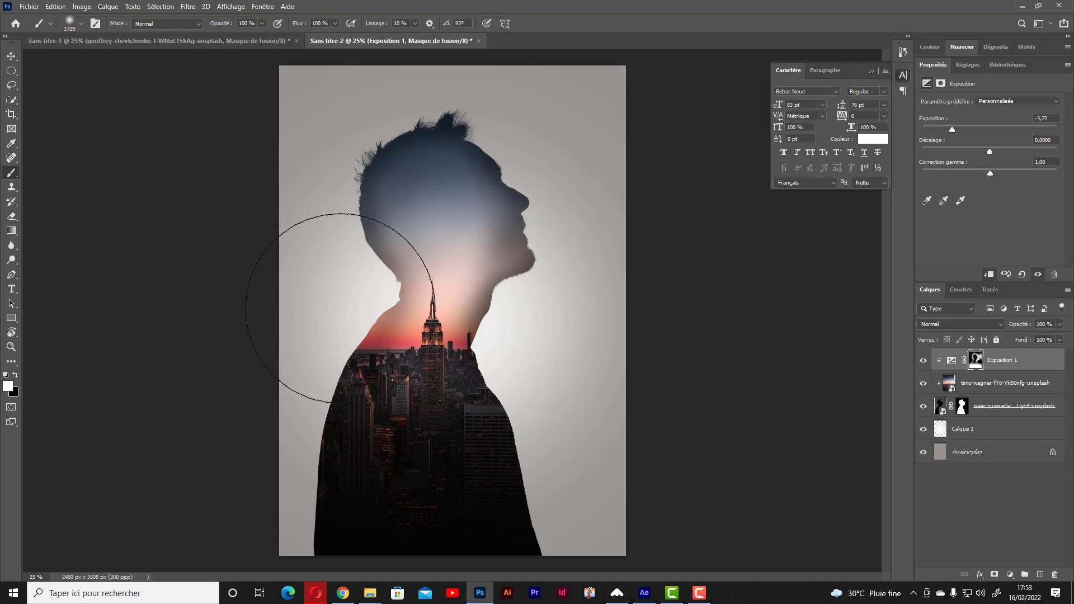
pyautogui.press('v')
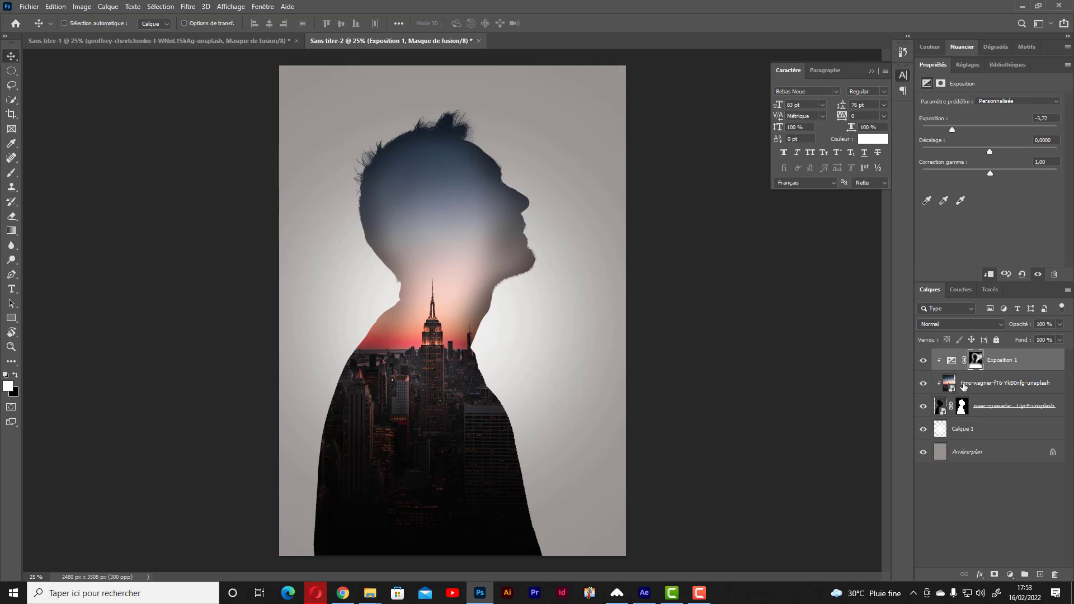
pyautogui.click(1022, 383)
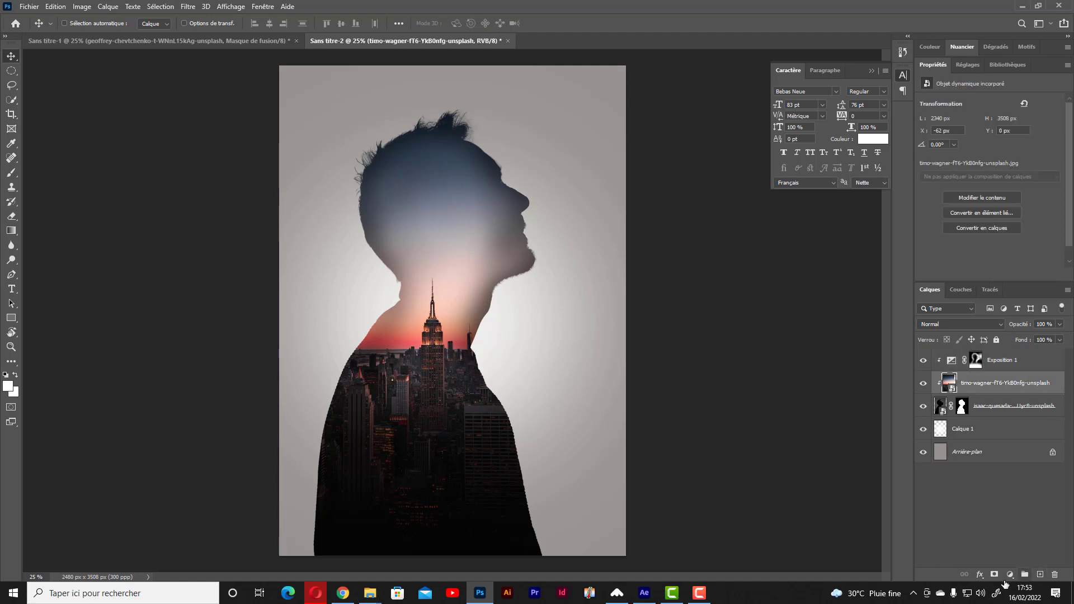
pyautogui.click(1010, 575)
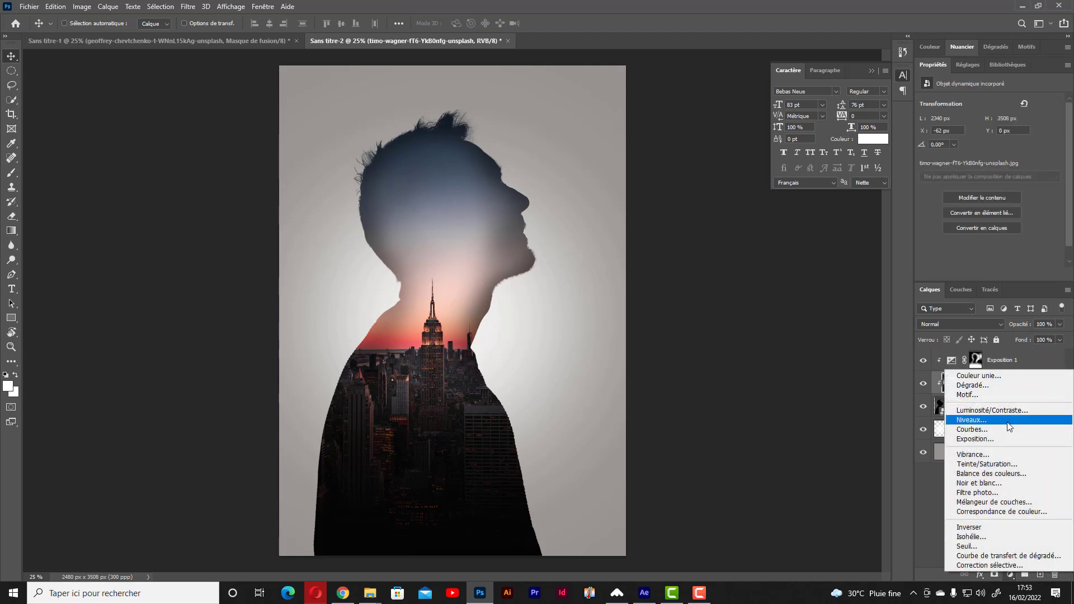
pyautogui.click(996, 411)
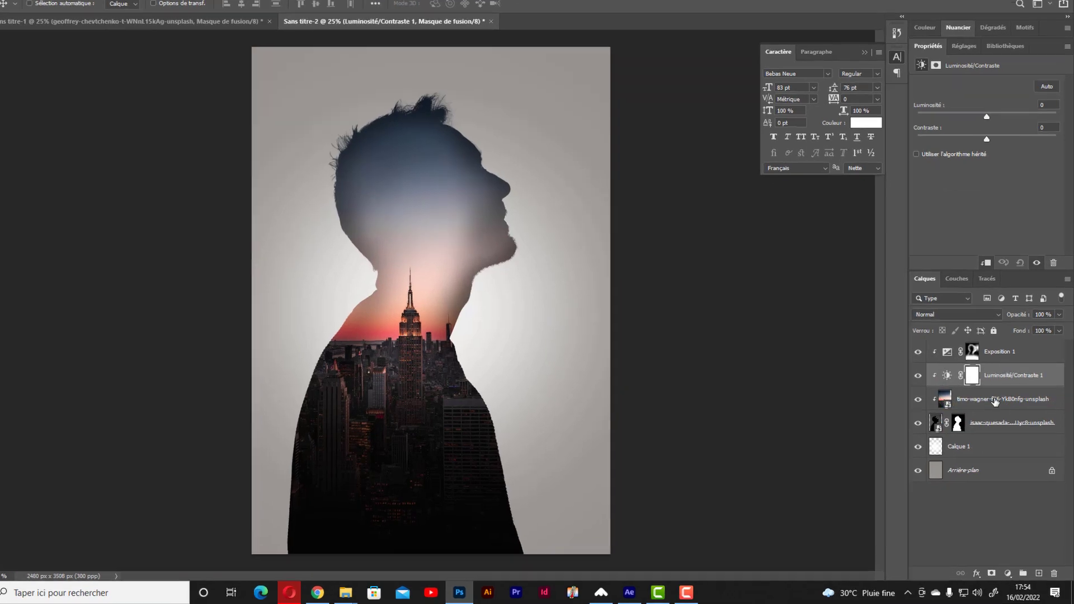
pyautogui.click(1002, 407)
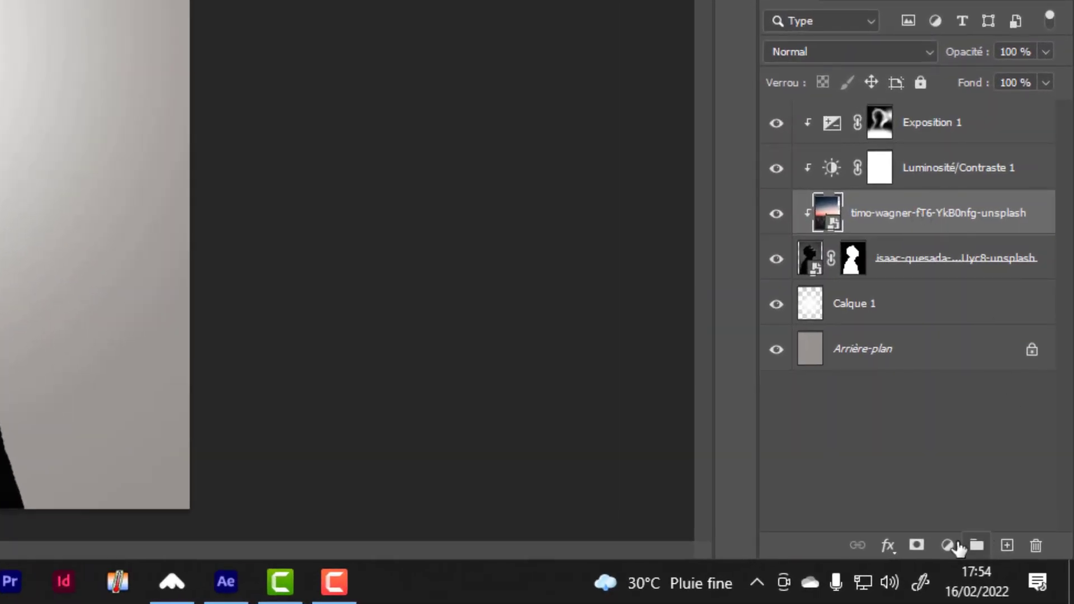
pyautogui.click(947, 547)
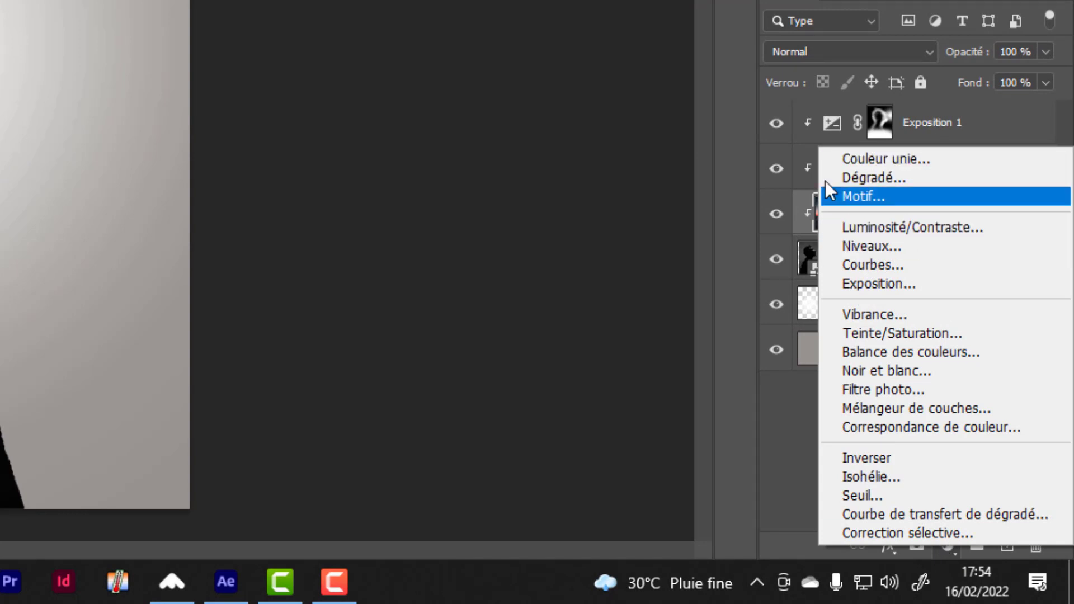
pyautogui.click(972, 133)
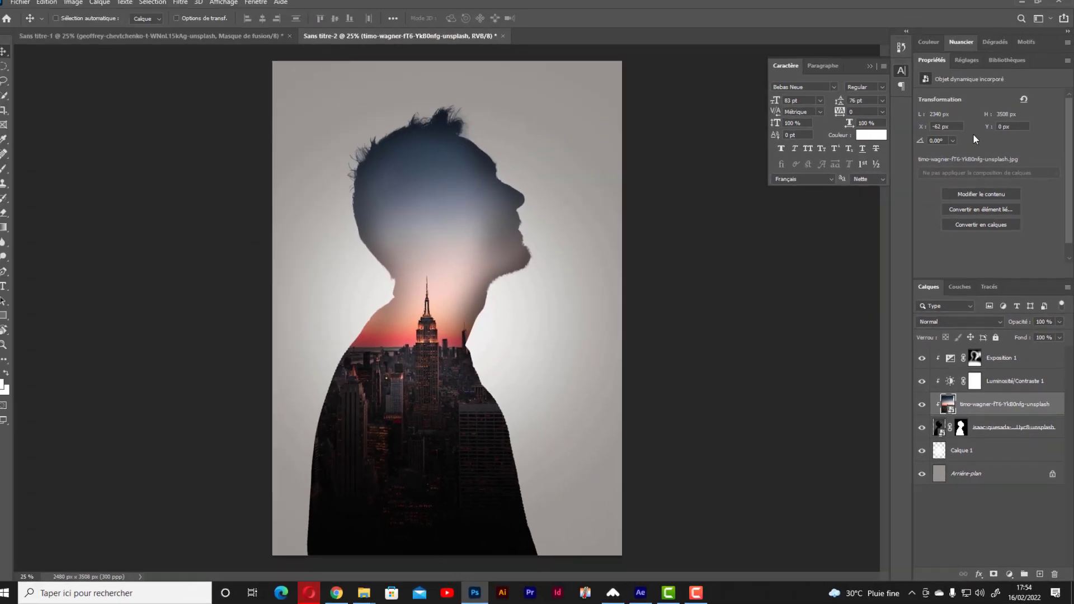
# Set the Brightness/Contrast adjustment to brightness 11 and contrast 62
pyautogui.click(956, 384)
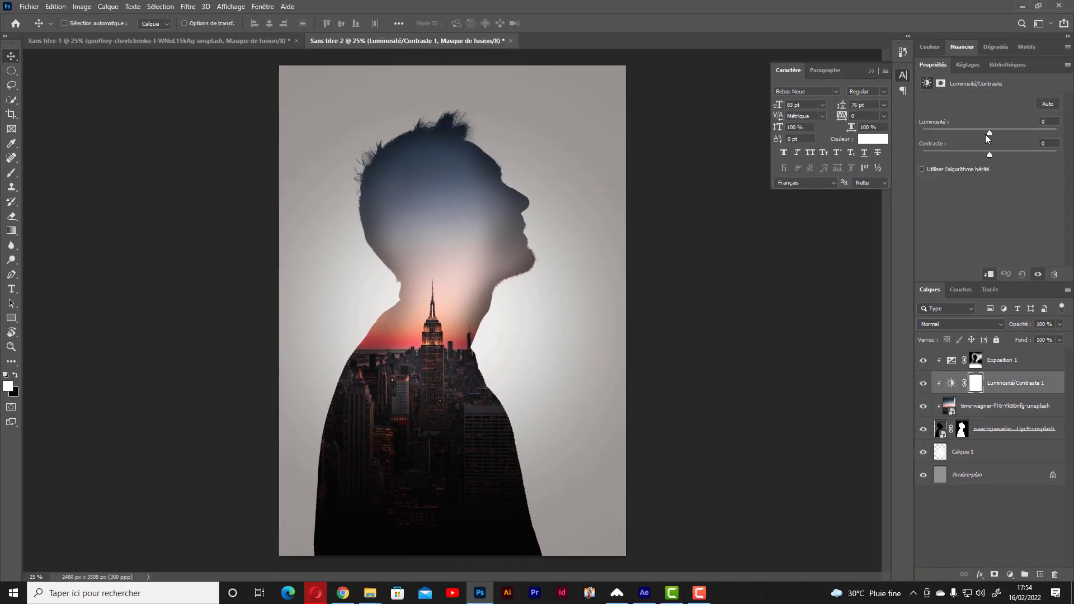
pyautogui.moveTo(990, 134); pyautogui.dragTo(1008, 137)
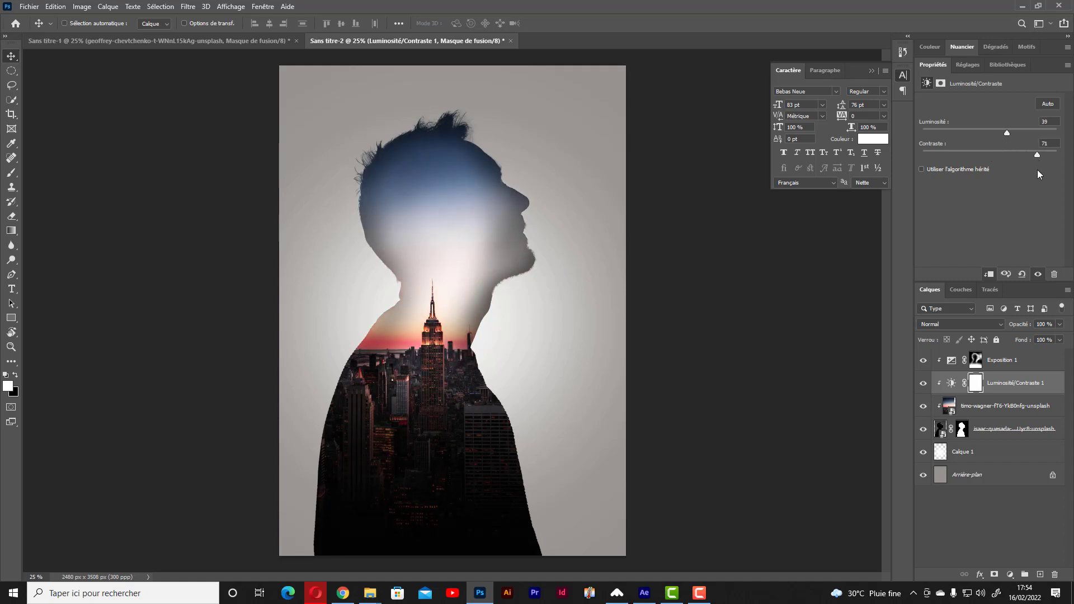
pyautogui.moveTo(1016, 134); pyautogui.dragTo(993, 137)
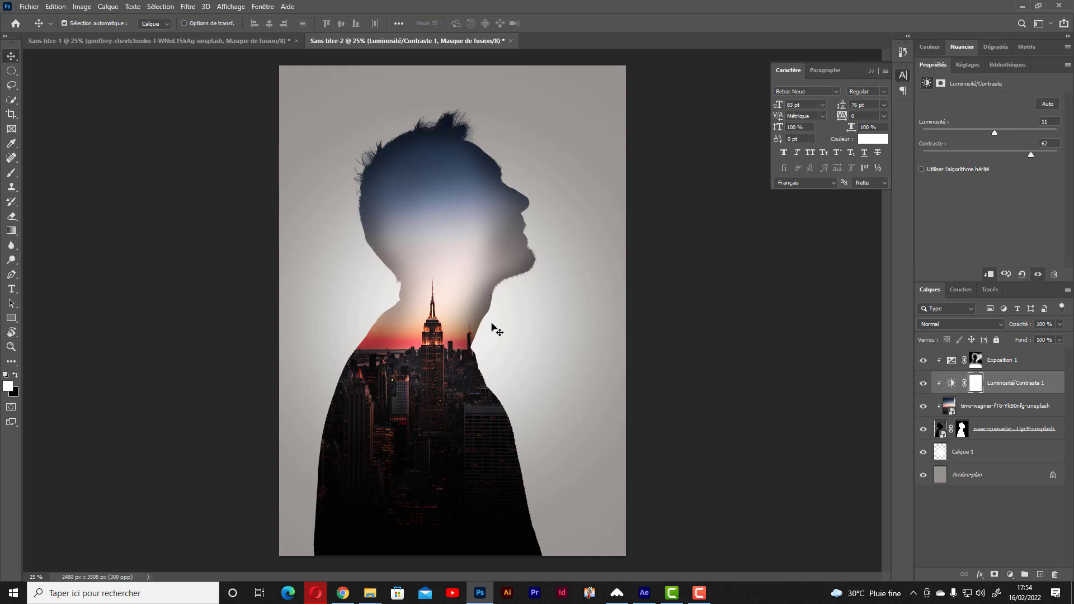
pyautogui.hotkey('ctrl', '-')
pyautogui.press('ctrl')
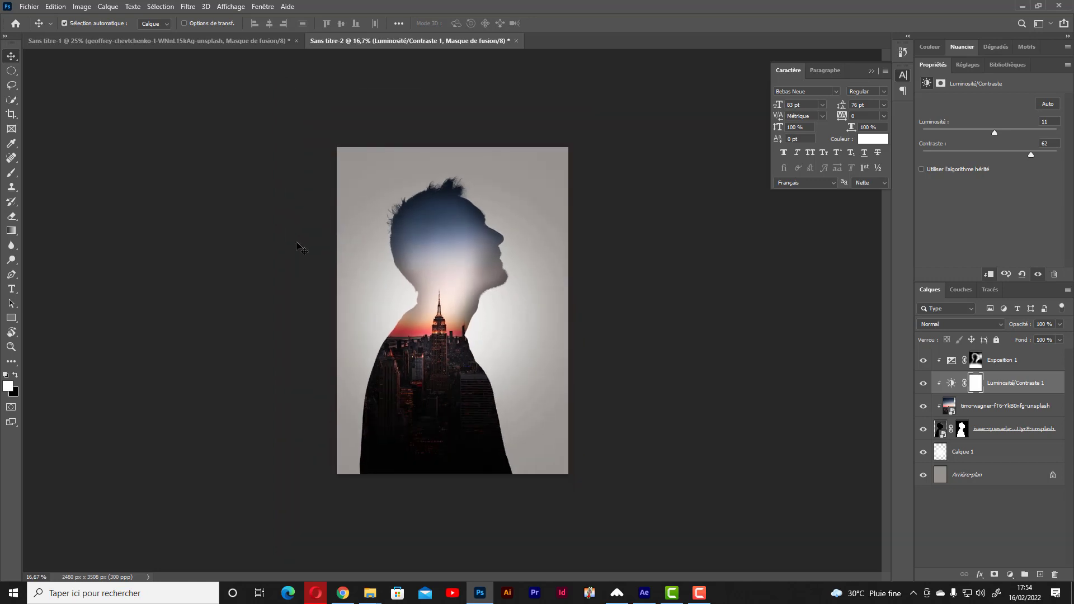
pyautogui.hotkey('ctrl', '+')
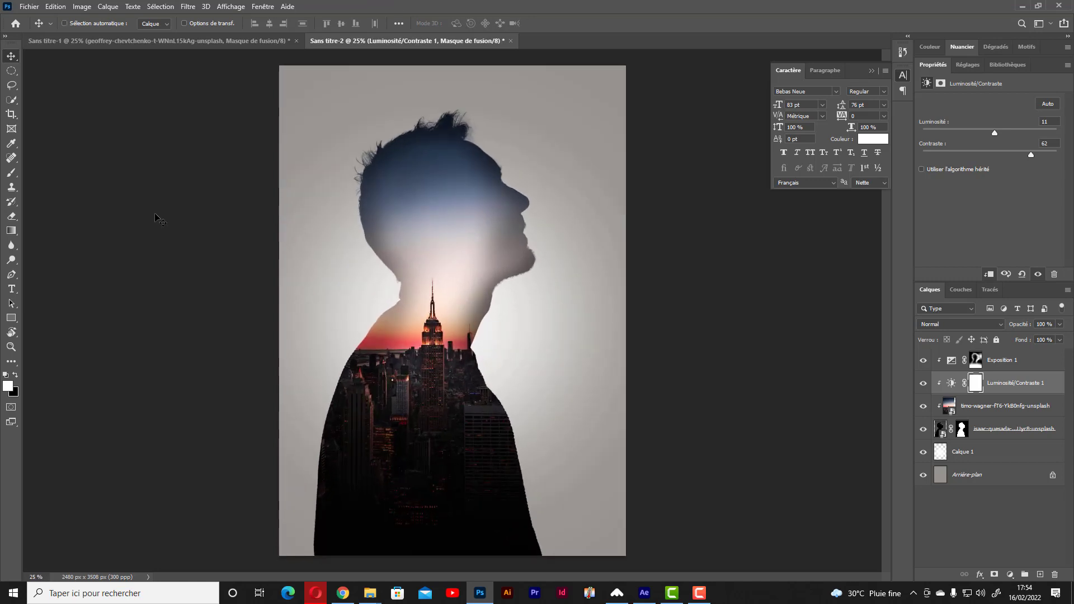
# Examine the reference poster Sans titre-1 and preview the source photos in the DOUBLE EXPOSITION folder
pyautogui.click(187, 42)
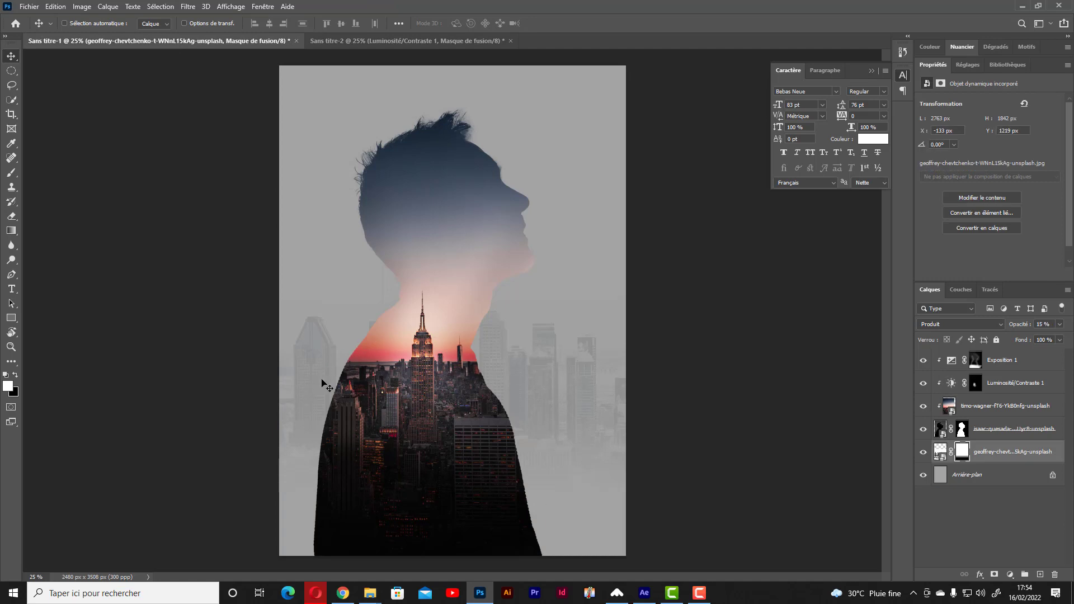
pyautogui.click(422, 40)
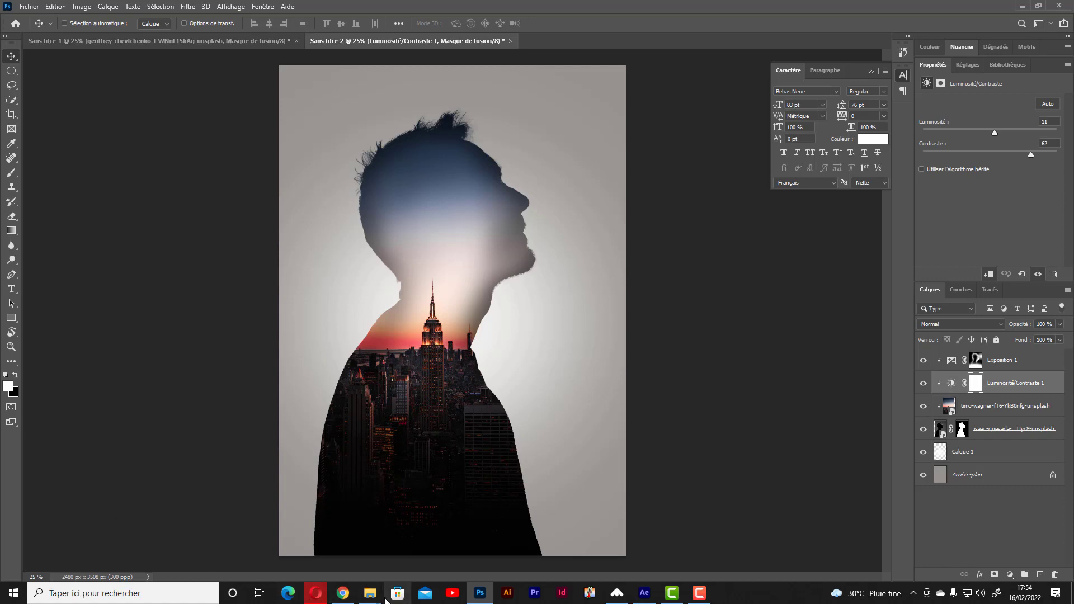
pyautogui.moveTo(370, 593)
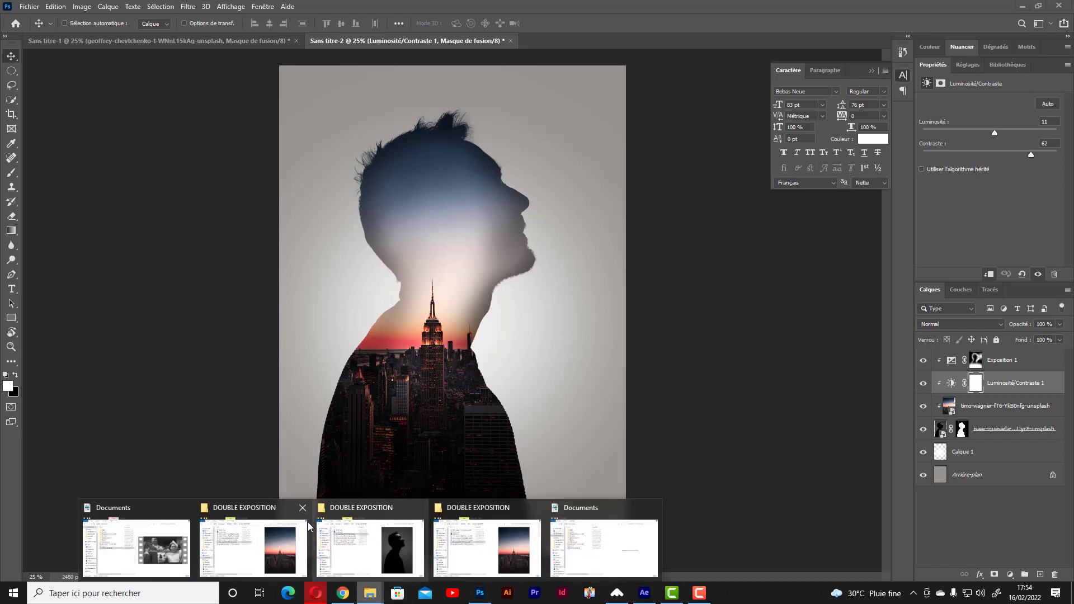
pyautogui.click(367, 555)
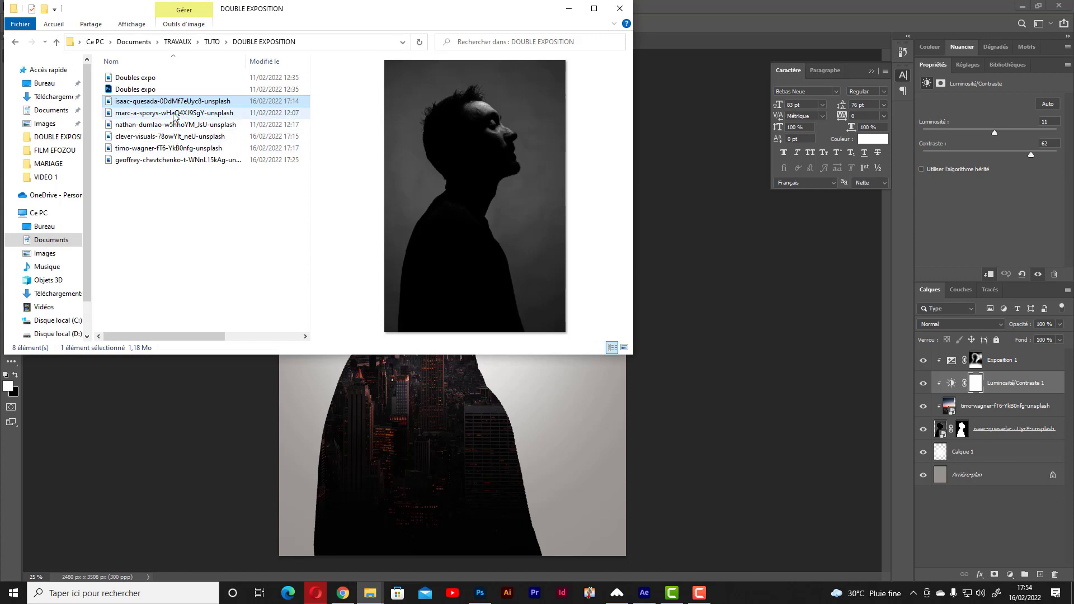
pyautogui.click(175, 114)
pyautogui.click(170, 137)
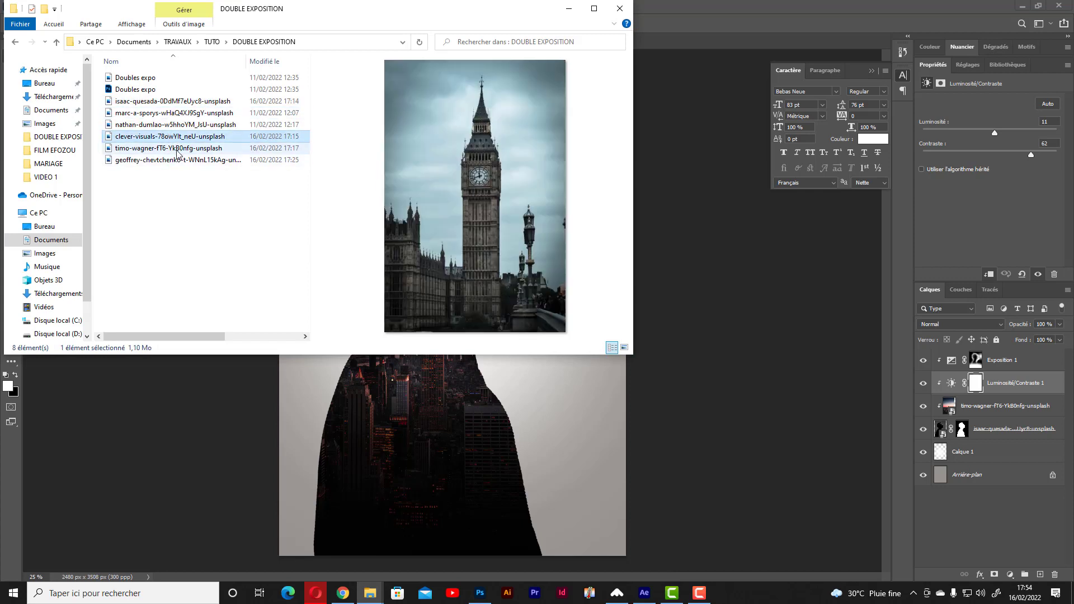
pyautogui.click(173, 160)
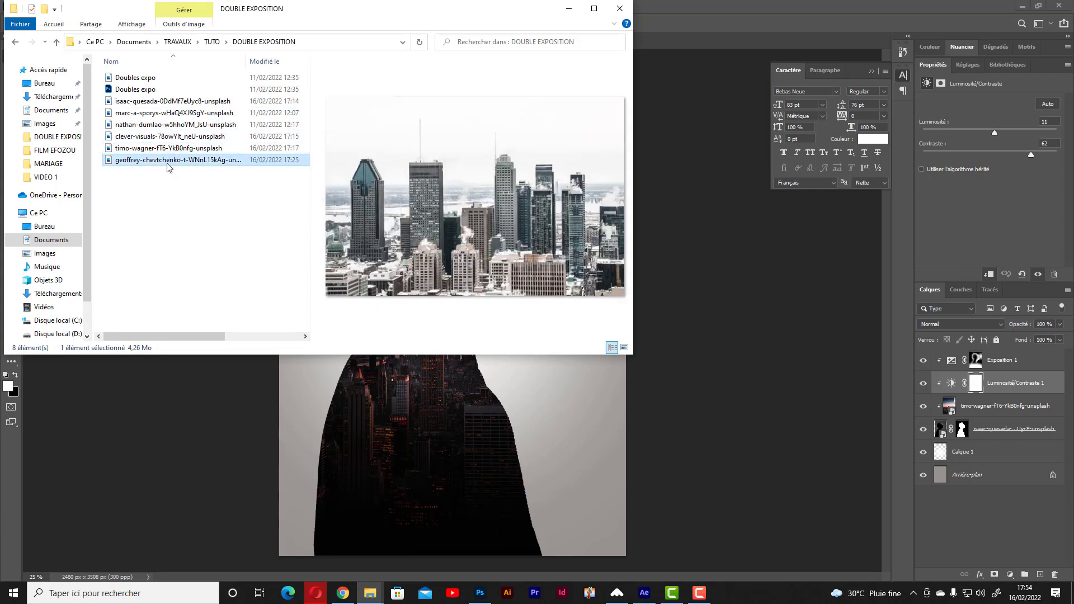
# Place the daytime city skyline photo from the DOUBLE EXPOSITION folder above Calque 1, at full poster width and Y 1199 px
pyautogui.click(696, 522)
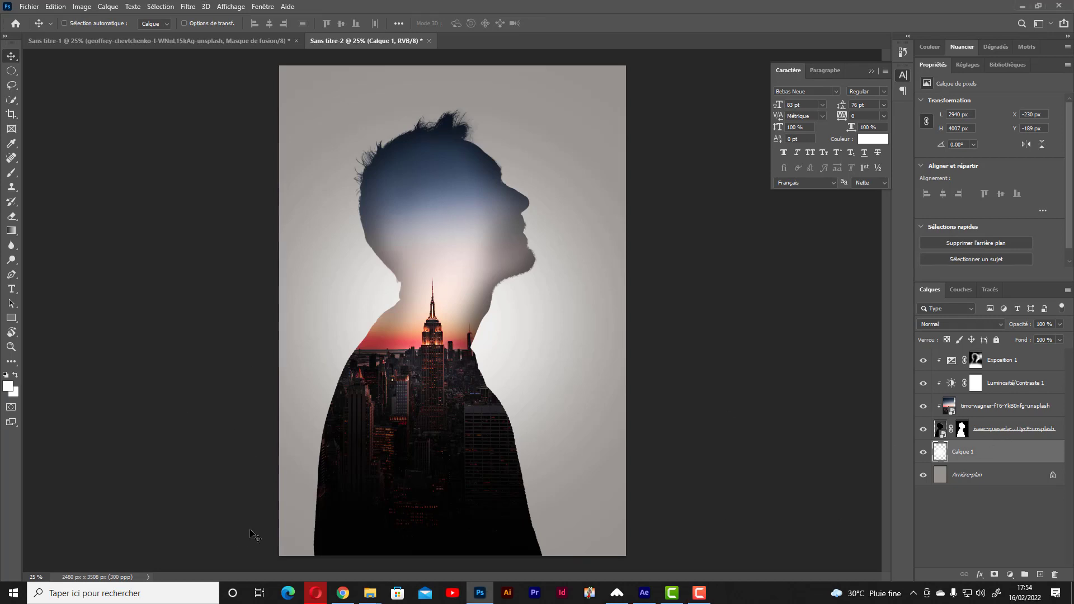
pyautogui.moveTo(369, 593)
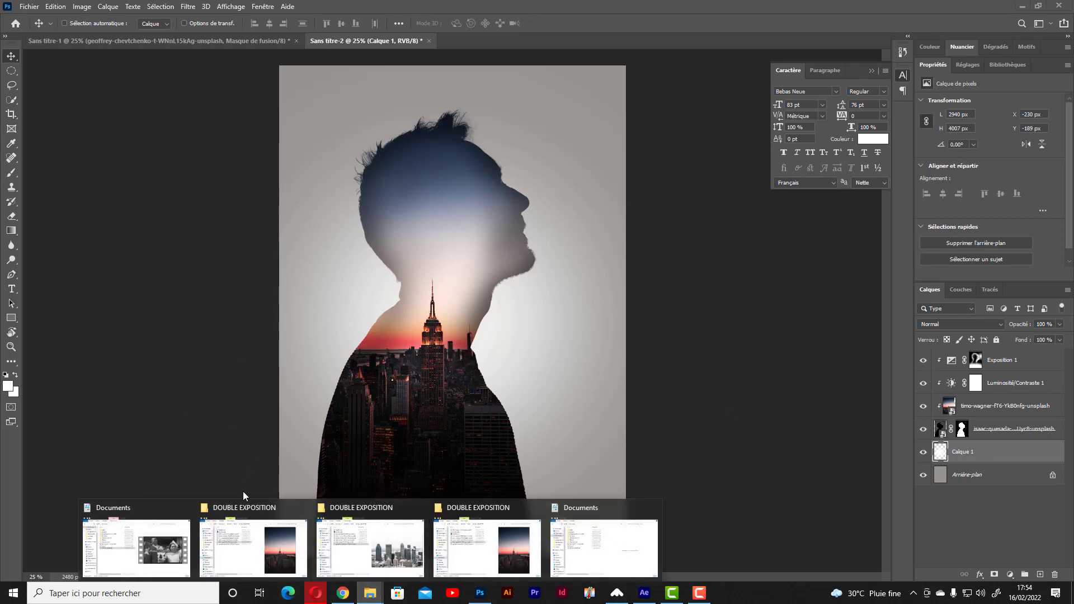
pyautogui.click(281, 551)
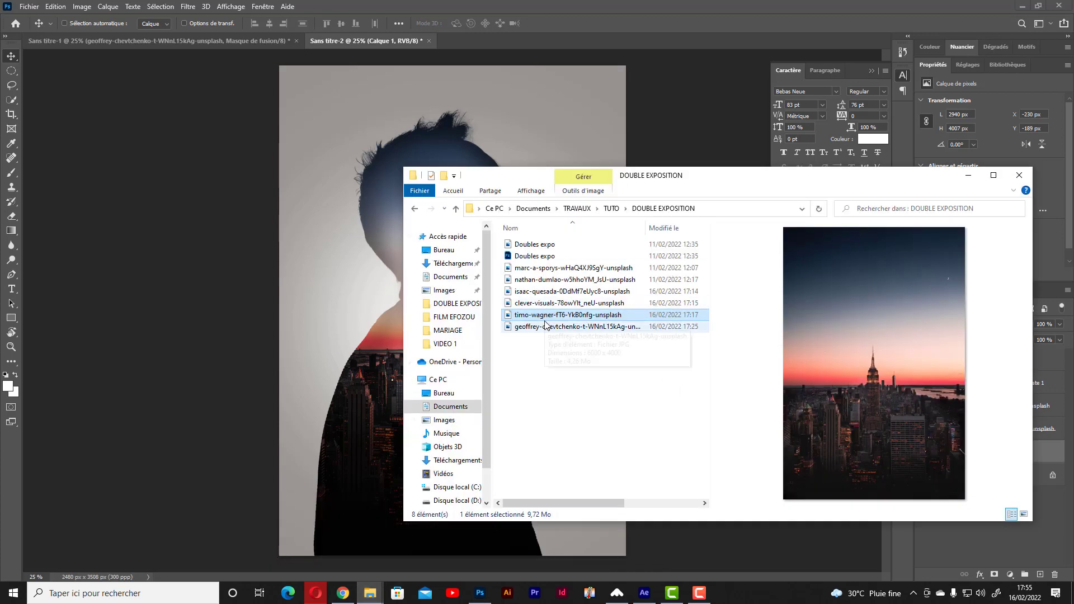
pyautogui.click(557, 304)
pyautogui.click(571, 292)
pyautogui.click(568, 280)
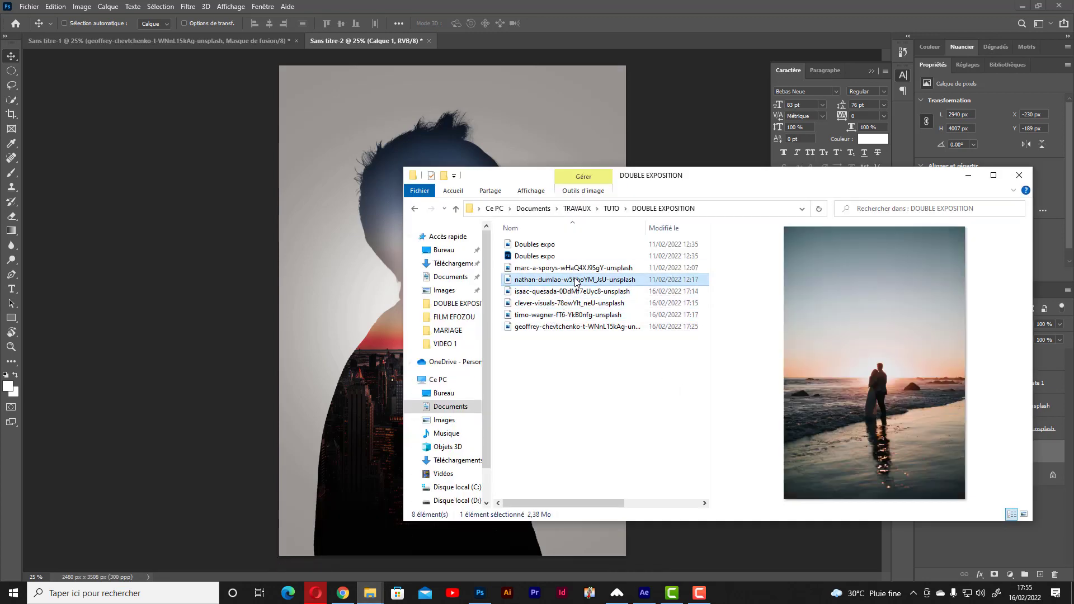
pyautogui.click(565, 268)
pyautogui.click(551, 329)
pyautogui.moveTo(550, 332); pyautogui.dragTo(297, 371)
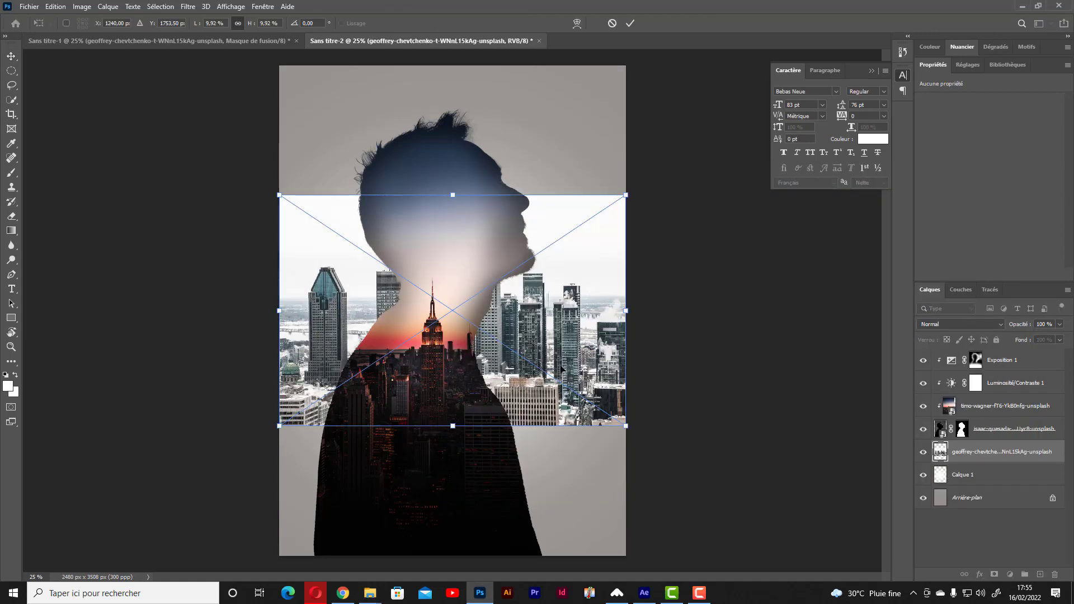
pyautogui.moveTo(560, 371); pyautogui.dragTo(552, 411)
pyautogui.press('Return')
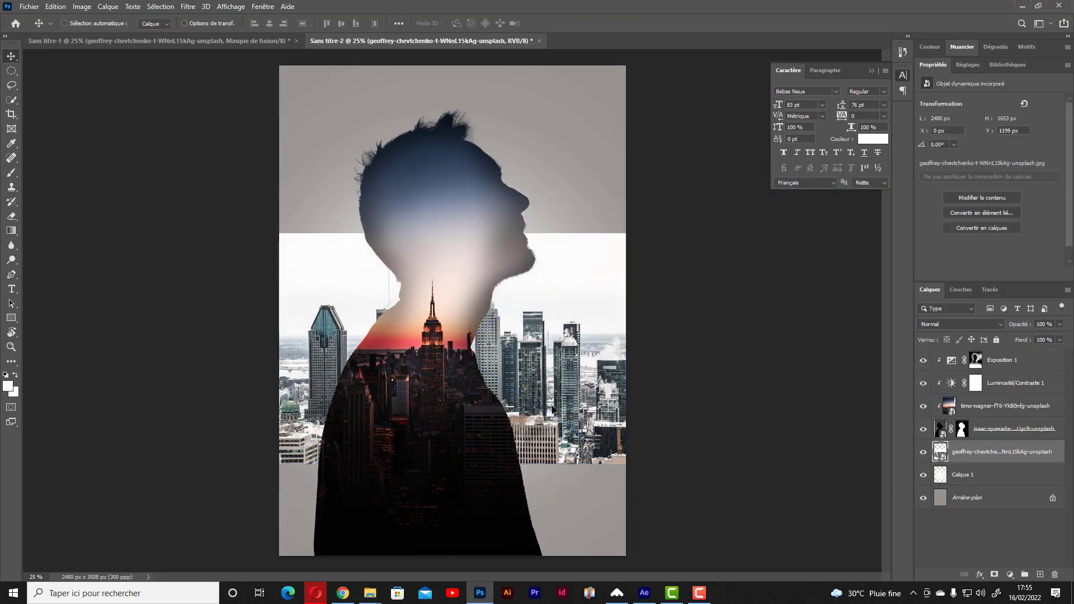
# Set the daytime skyline layer's blend mode to Produit and its opacity to 15%
pyautogui.click(1001, 324)
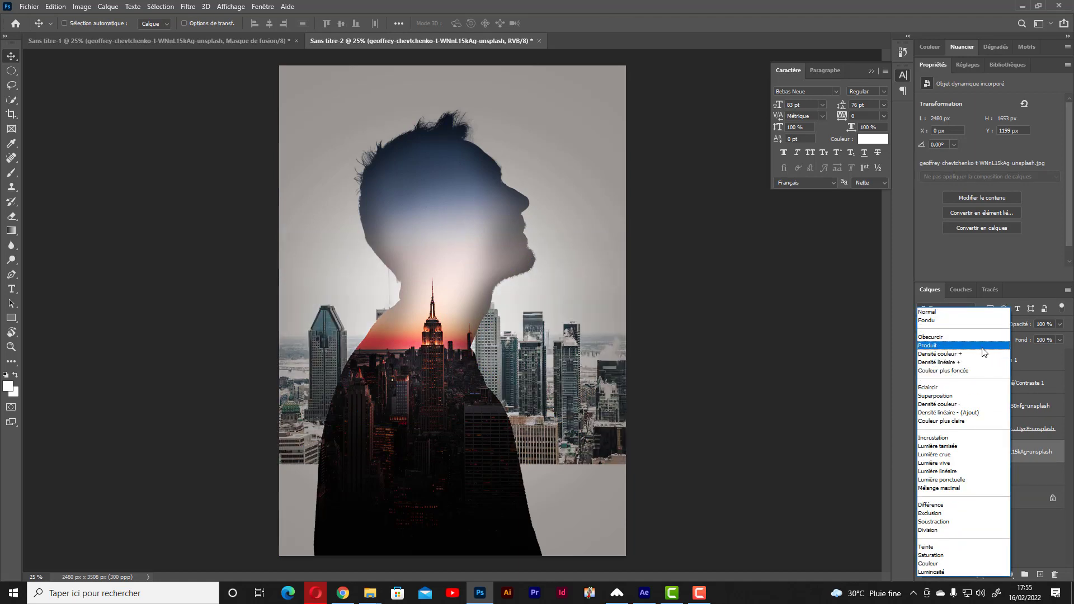
pyautogui.click(983, 346)
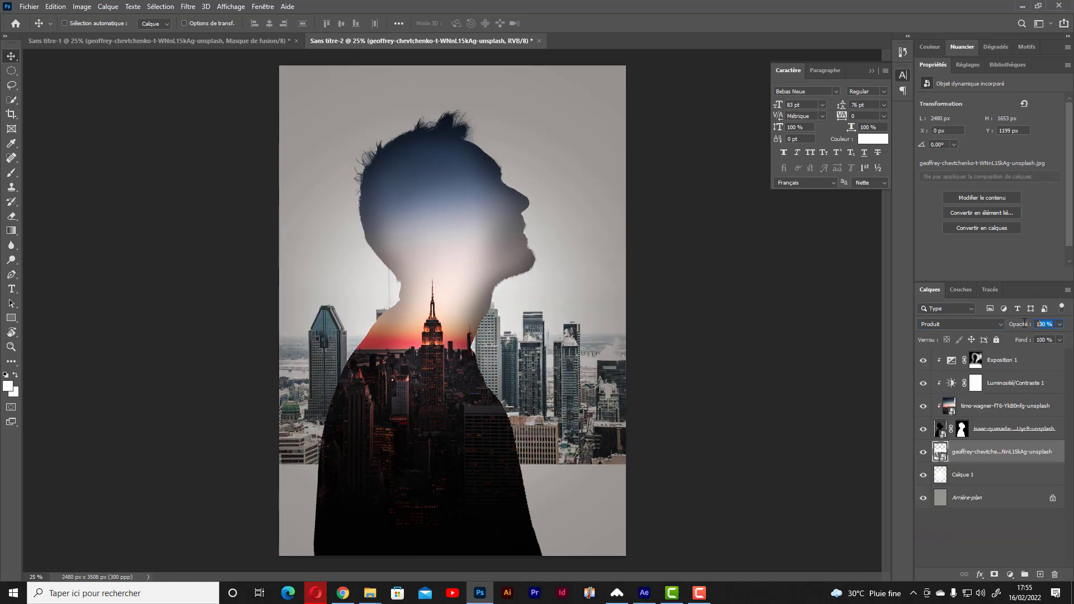
pyautogui.write('15')
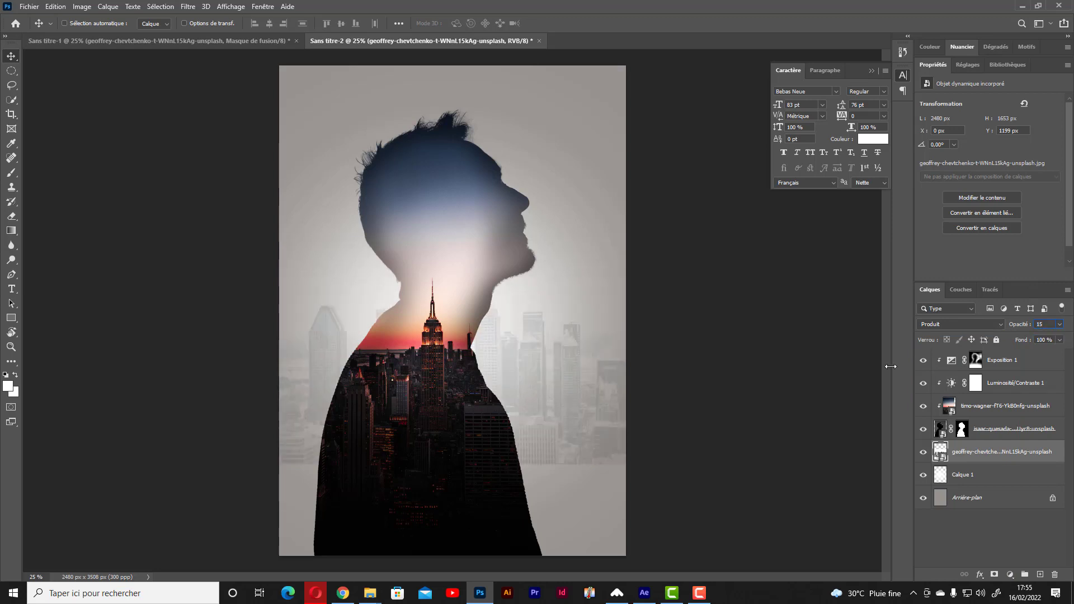
# Mask the daytime skyline layer with a white-to-black radial gradient centred beside the front of the chest, fading the city outward
pyautogui.click(996, 577)
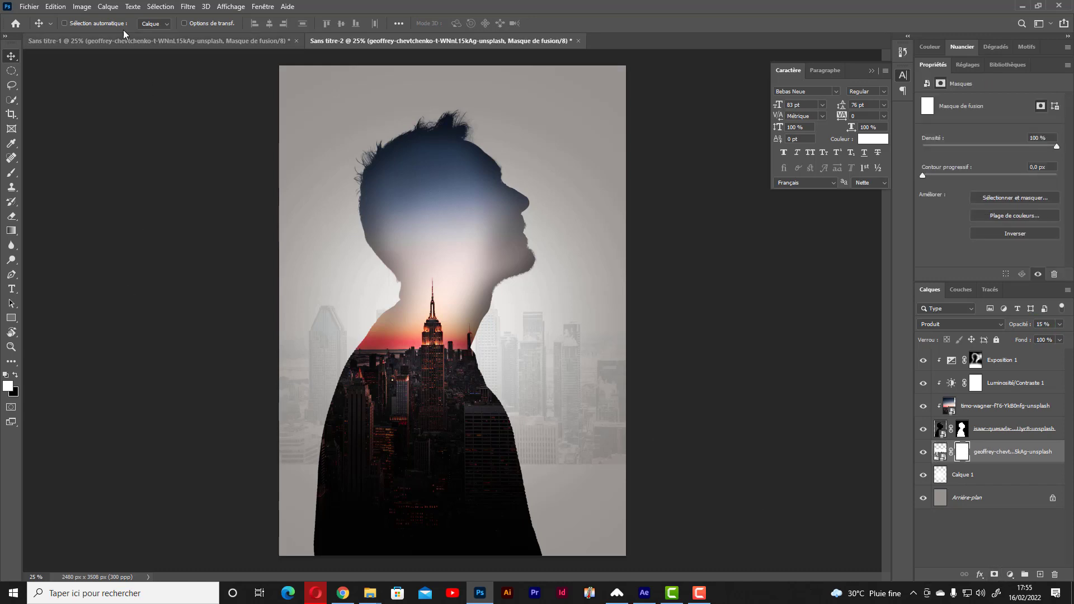
pyautogui.click(11, 231)
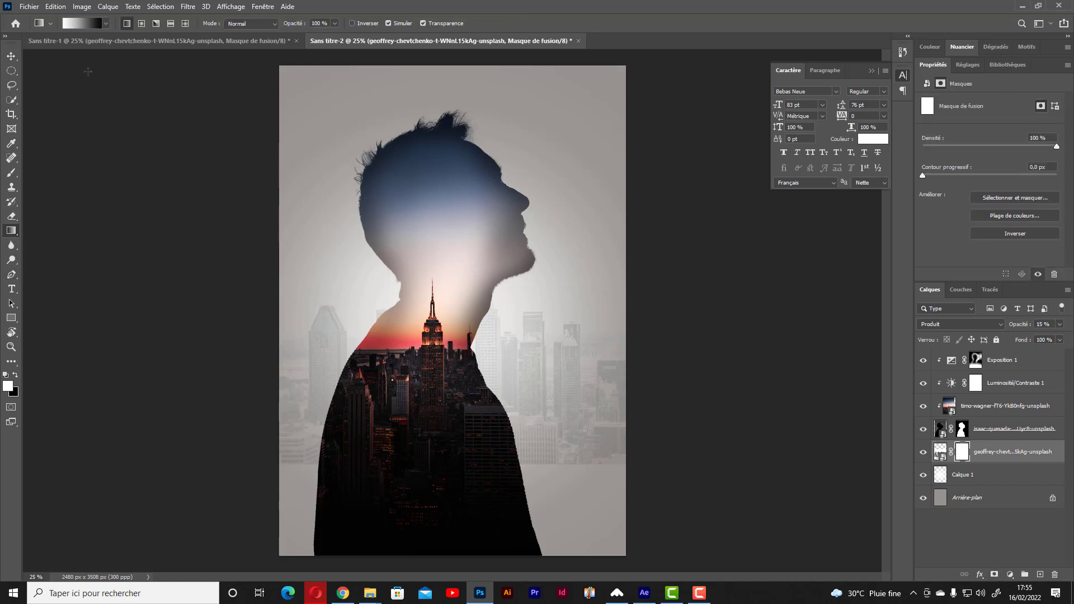
pyautogui.click(98, 27)
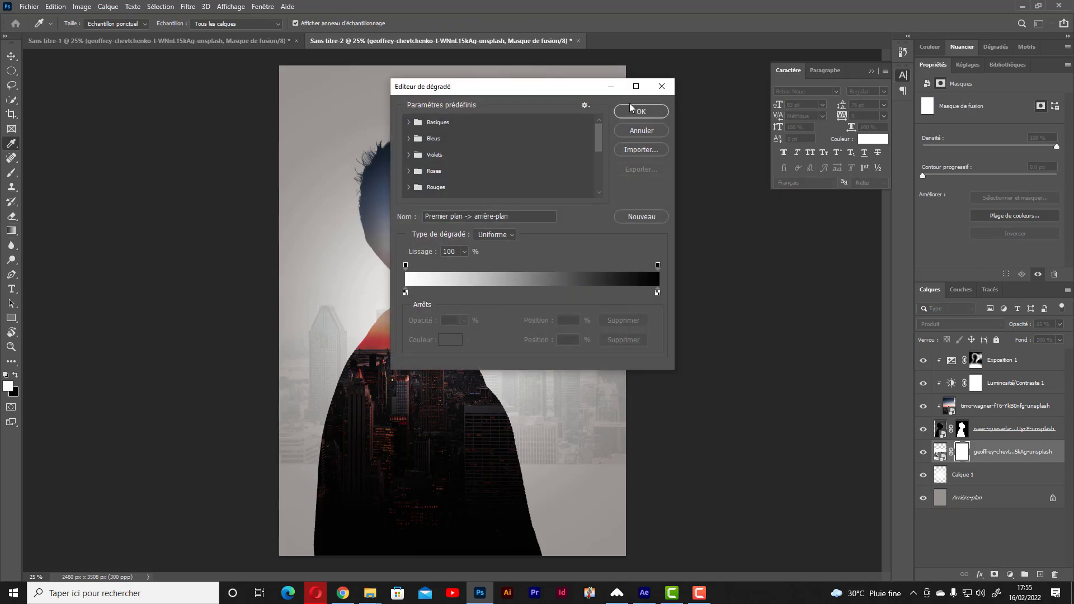
pyautogui.click(662, 86)
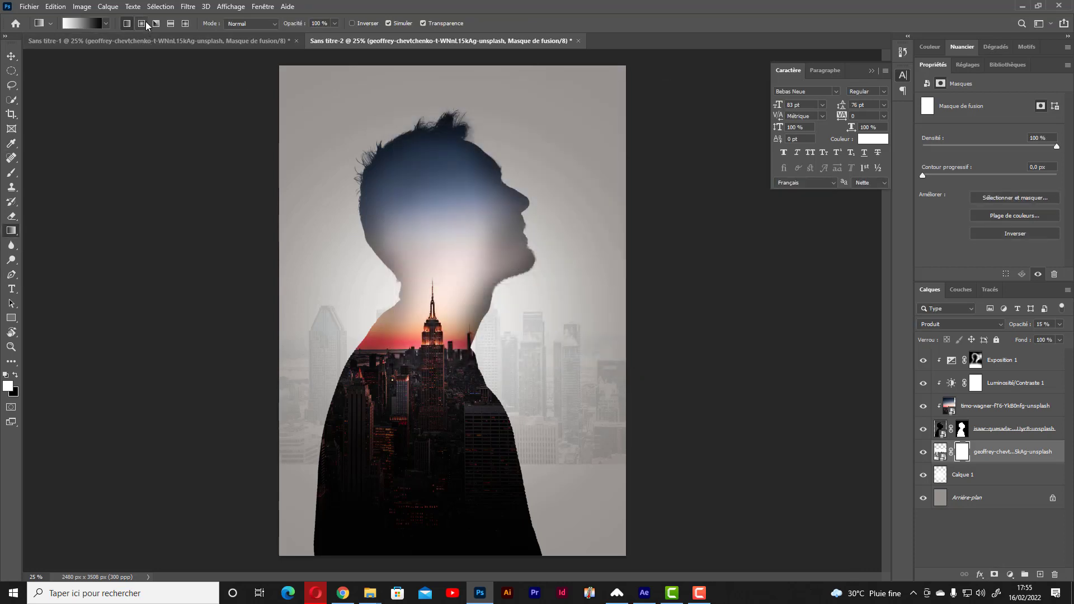
pyautogui.moveTo(506, 364); pyautogui.dragTo(539, 313)
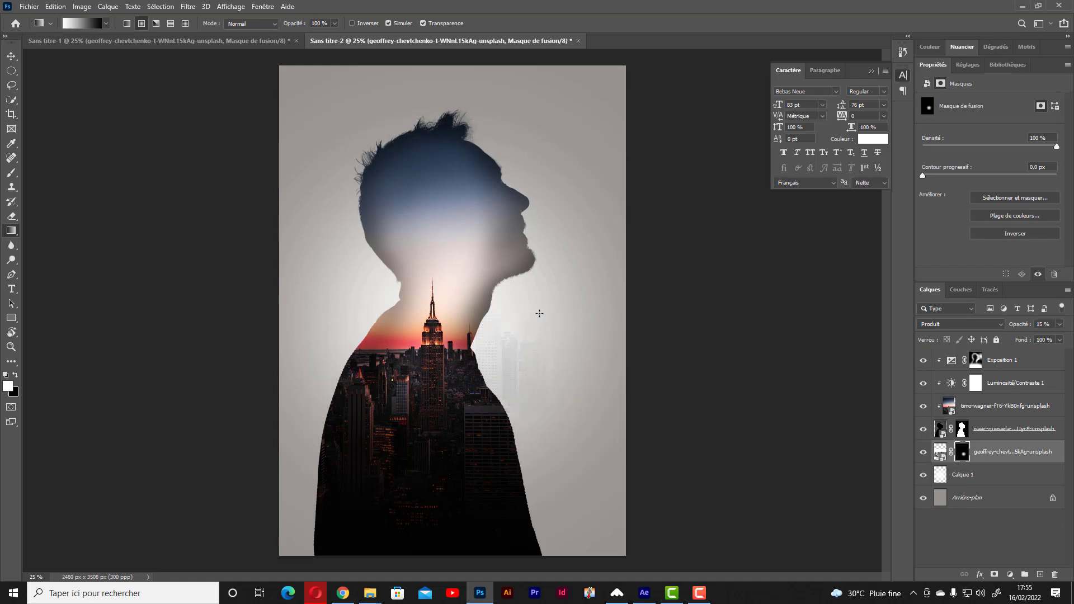
pyautogui.moveTo(496, 393); pyautogui.dragTo(565, 292)
pyautogui.press('v')
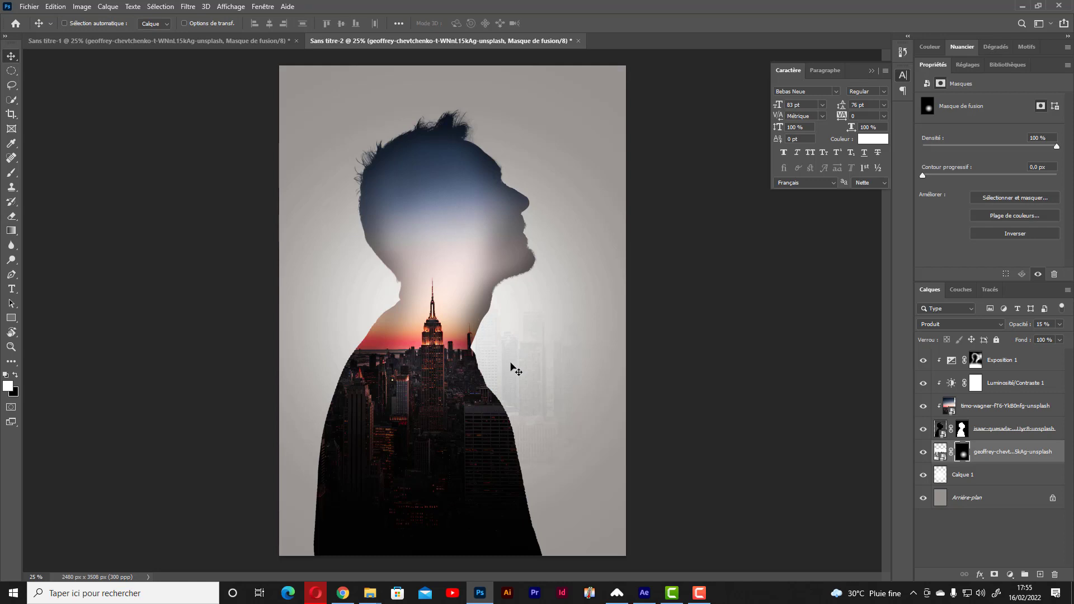
# Redraw the radial gradient on the daytime skyline's mask in front of the chest and shift the skyline slightly away from the silhouette
pyautogui.moveTo(512, 369); pyautogui.dragTo(594, 342)
pyautogui.press('g')
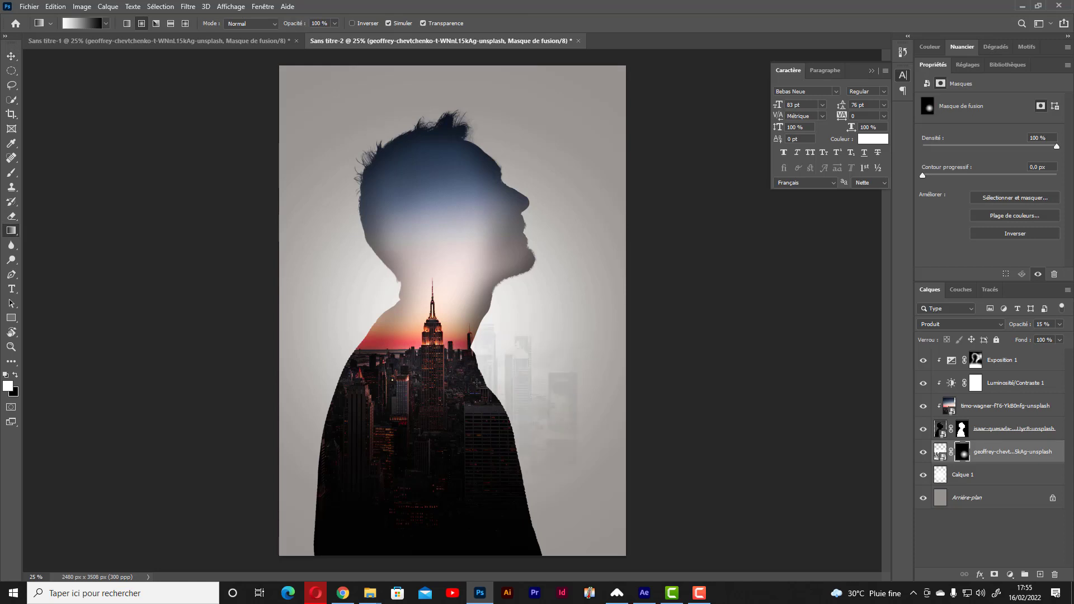
pyautogui.moveTo(523, 369); pyautogui.dragTo(574, 345)
pyautogui.press('v')
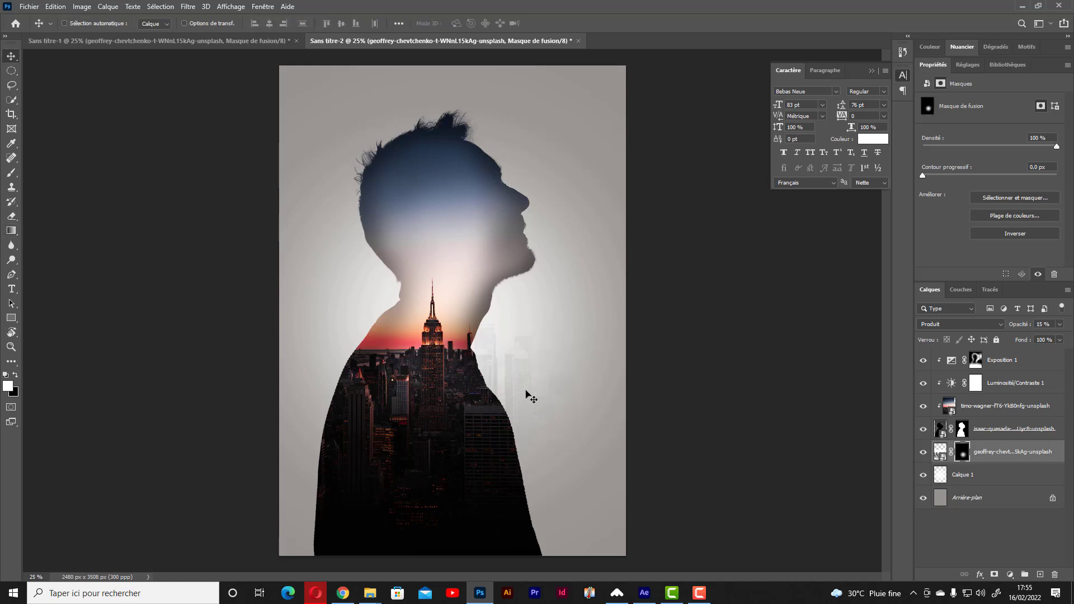
pyautogui.moveTo(521, 384); pyautogui.dragTo(548, 381)
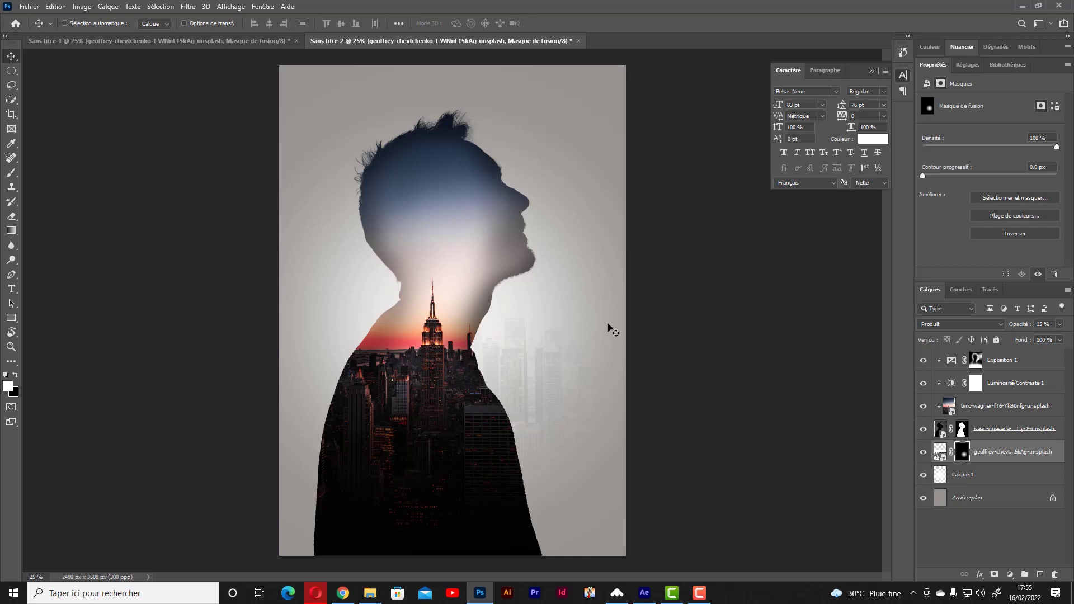
pyautogui.hotkey('ctrl', '-')
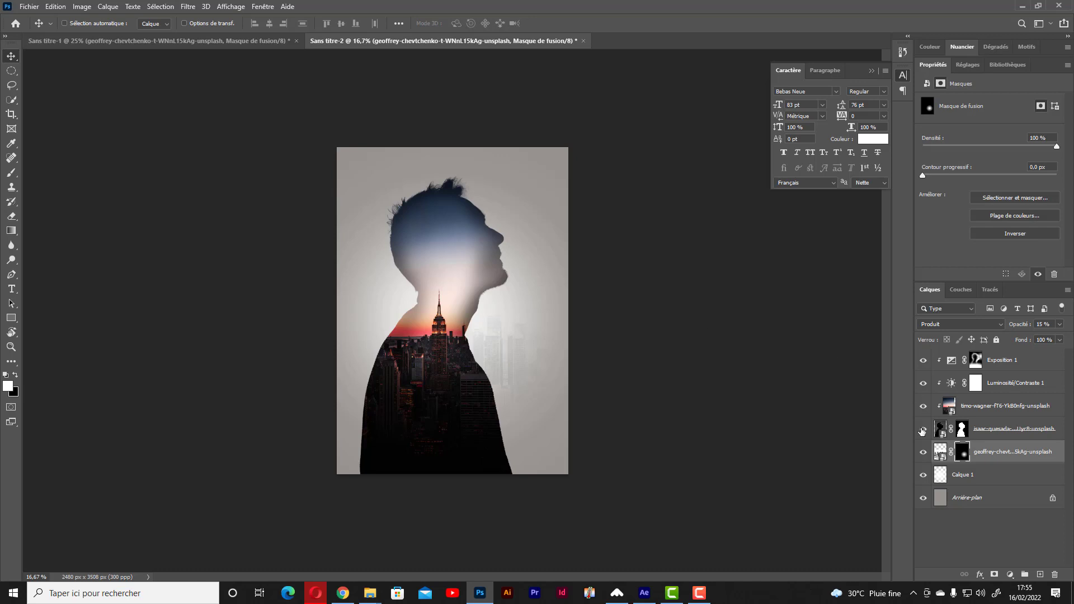
# Add a gradient fill layer above the Exposition 1 layer
pyautogui.click(1044, 365)
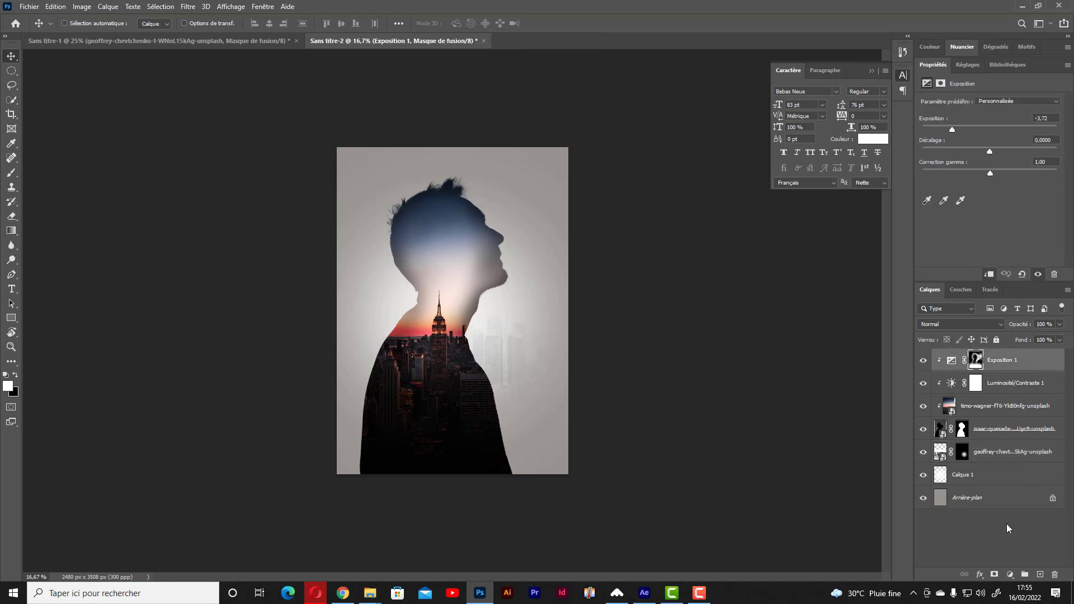
pyautogui.click(1012, 574)
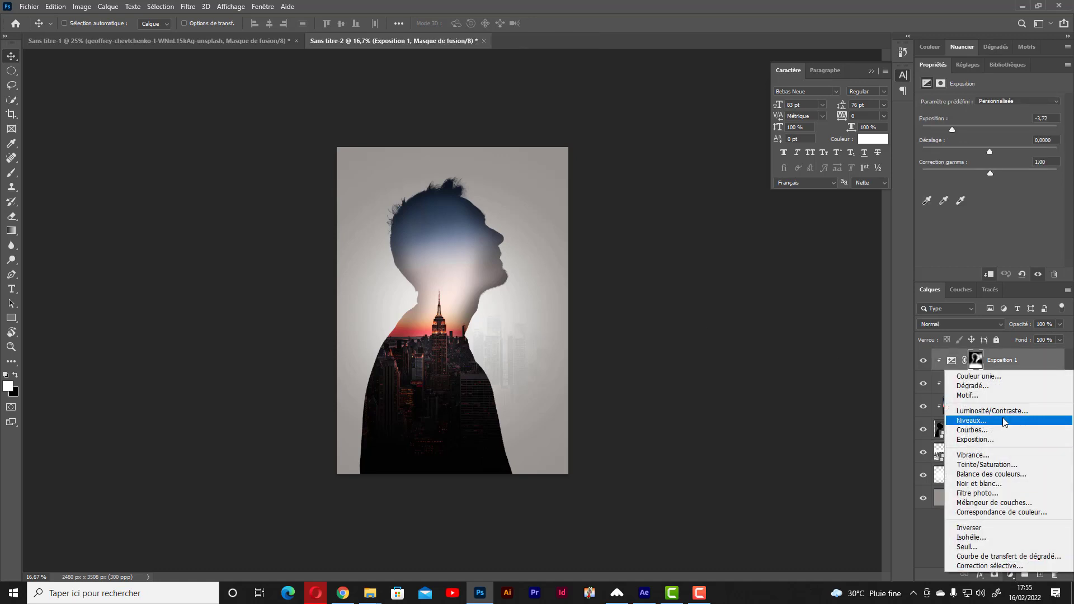
pyautogui.click(1003, 385)
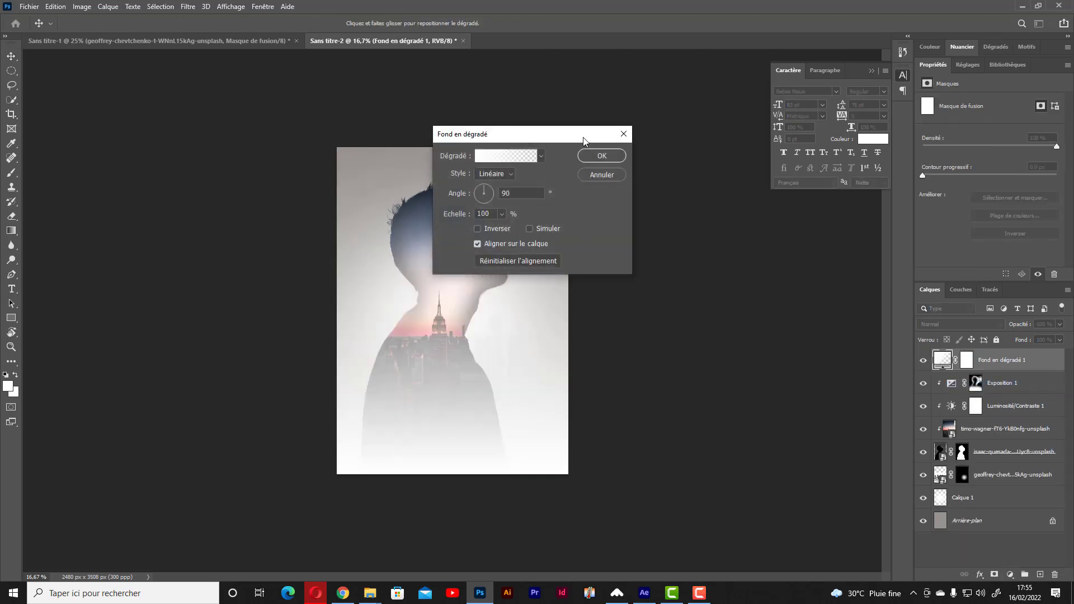
# Apply the orange, pink and dark violet preset from the Rouges group to the gradient fill
pyautogui.click(500, 156)
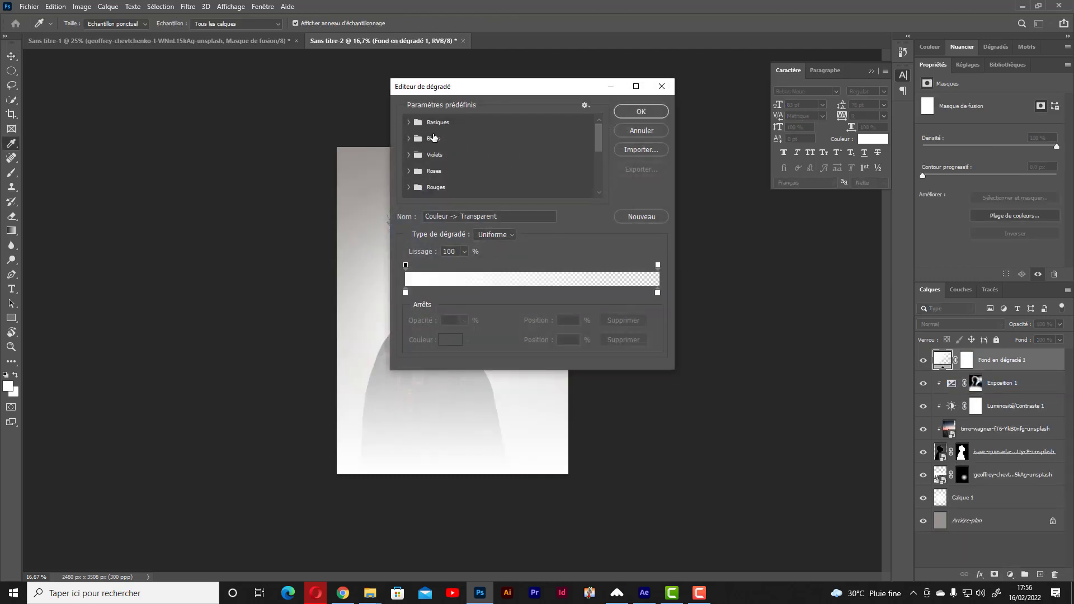
pyautogui.click(413, 125)
pyautogui.click(412, 127)
pyautogui.click(410, 140)
pyautogui.click(410, 140)
pyautogui.click(408, 157)
pyautogui.click(409, 156)
pyautogui.click(409, 191)
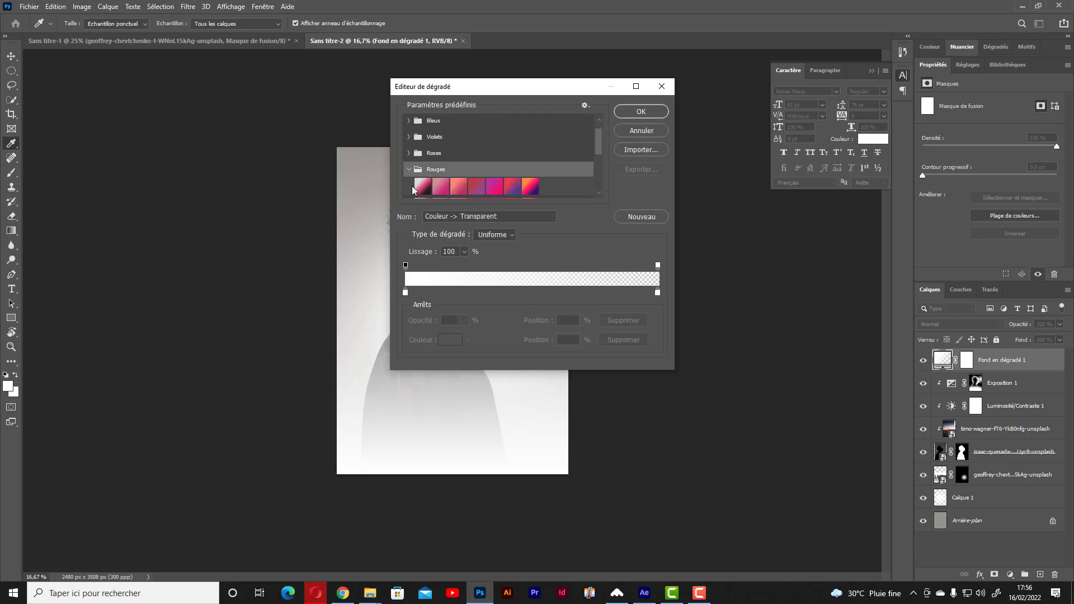
pyautogui.click(531, 142)
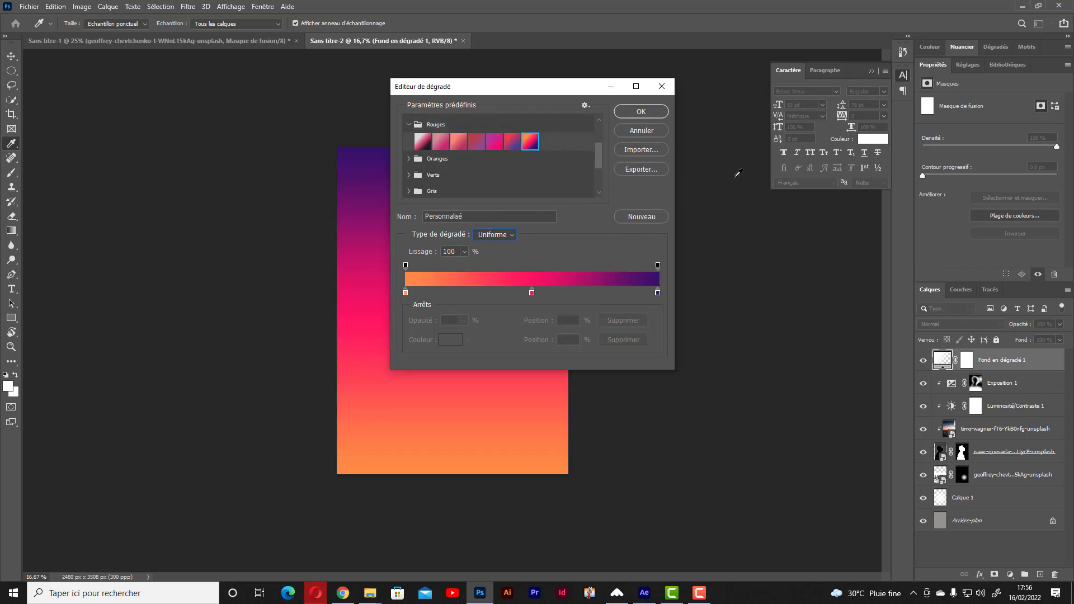
pyautogui.click(642, 112)
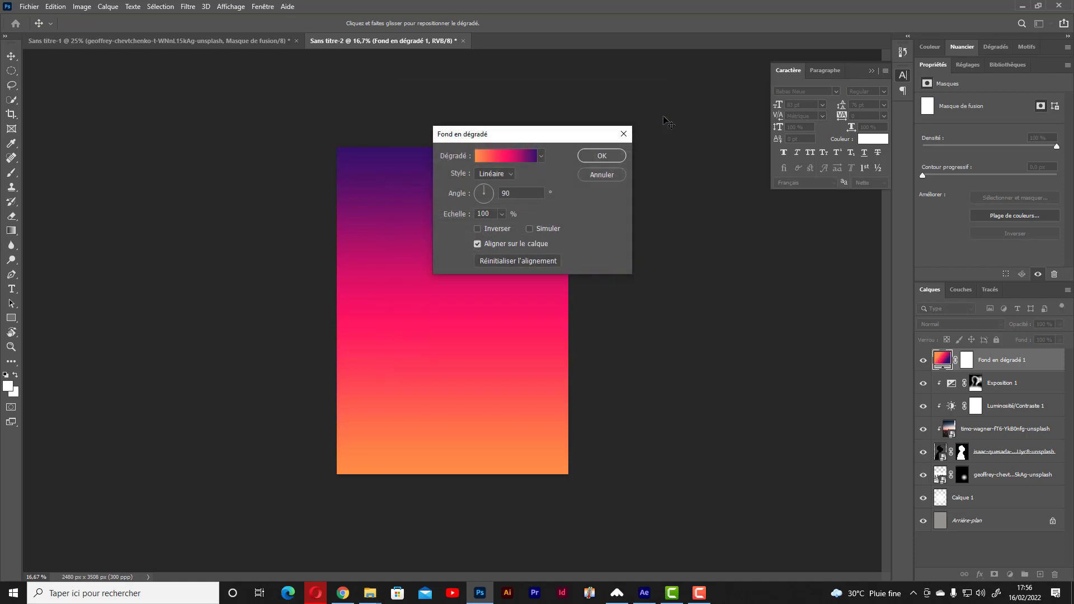
# Keep the gradient fill's style at Linéaire and rotate it diagonally to about 125.44°, with dark violet at the poster's upper-left corner
pyautogui.click(502, 178)
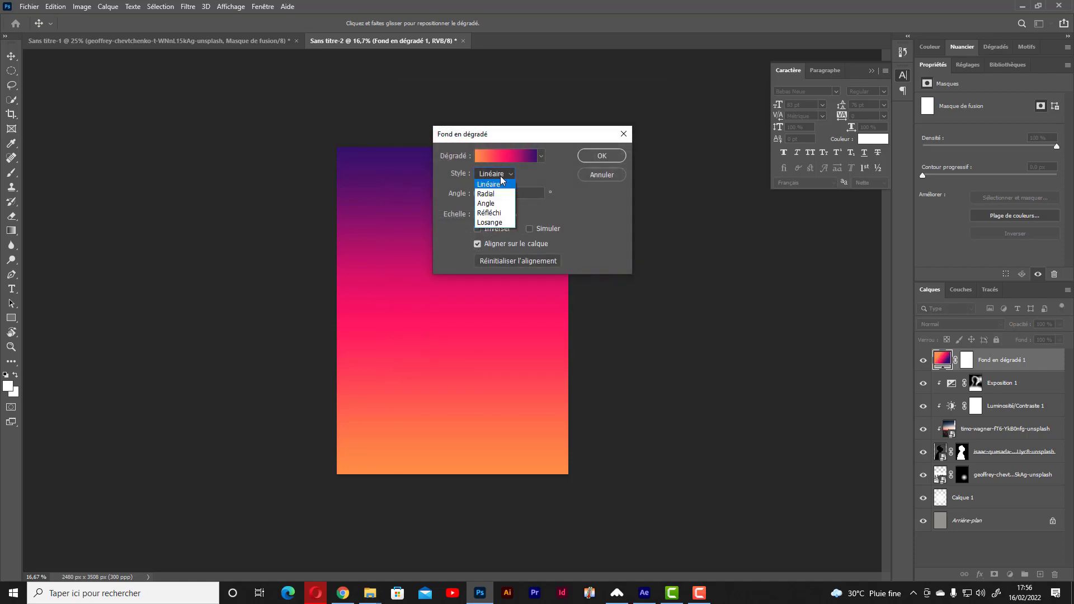
pyautogui.click(558, 202)
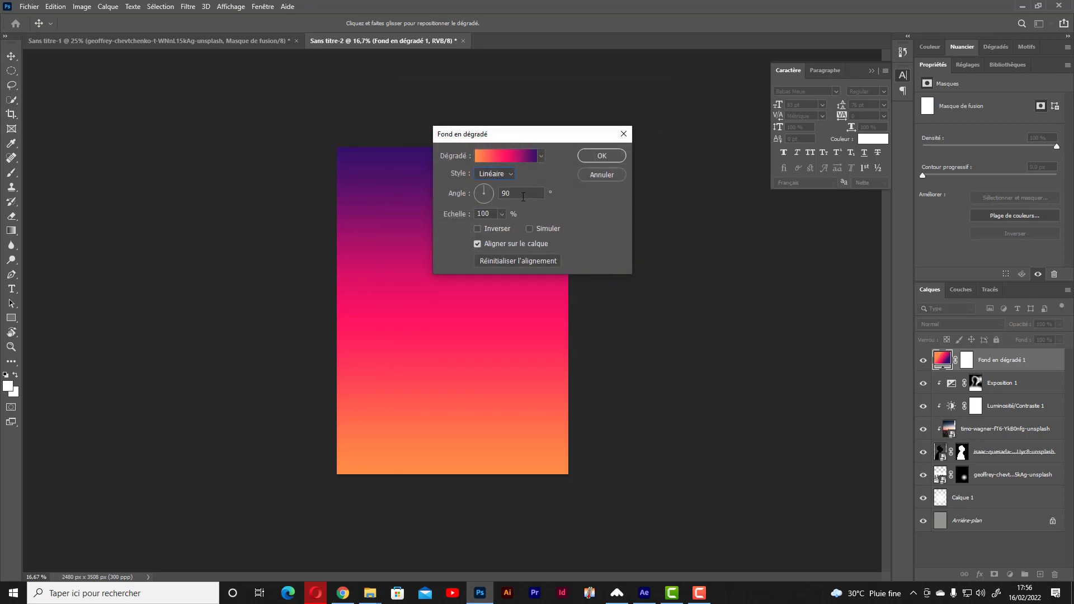
pyautogui.click(493, 193)
pyautogui.moveTo(490, 201); pyautogui.dragTo(490, 203)
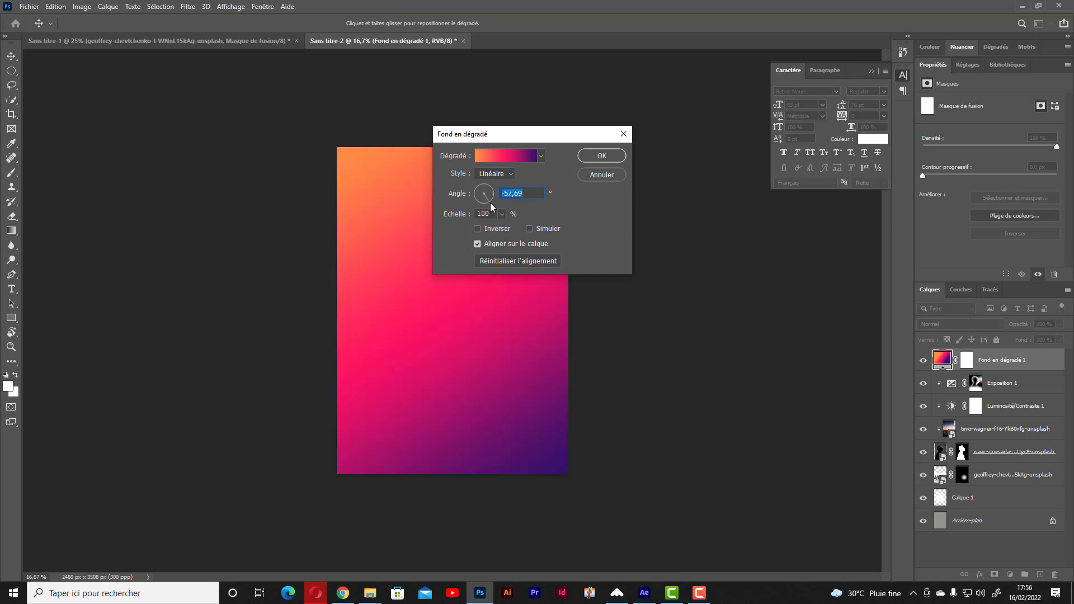
pyautogui.click(494, 200)
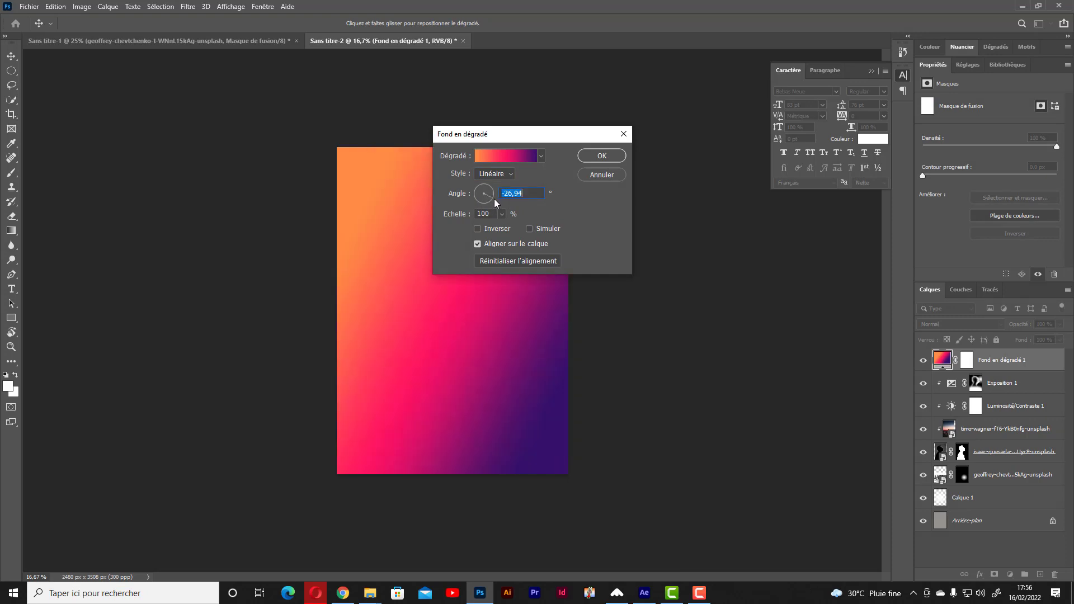
pyautogui.click(487, 203)
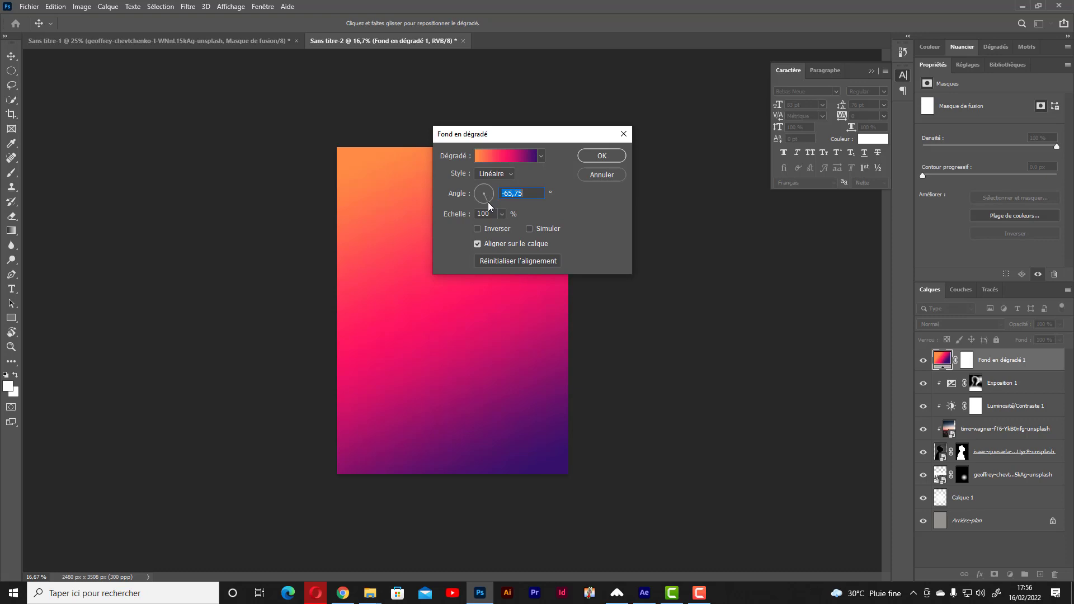
pyautogui.click(480, 191)
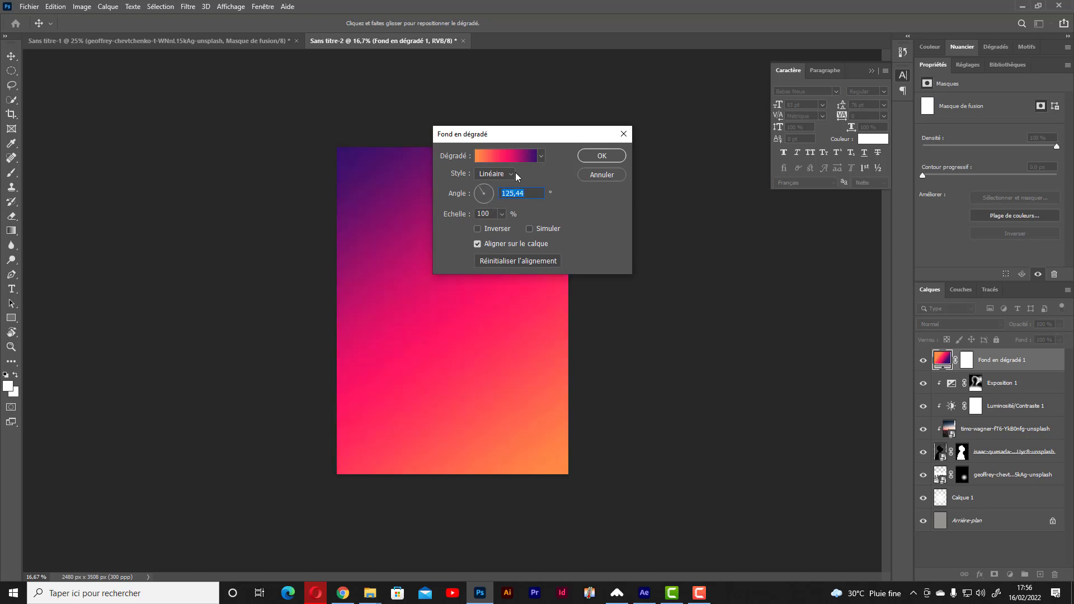
pyautogui.click(615, 156)
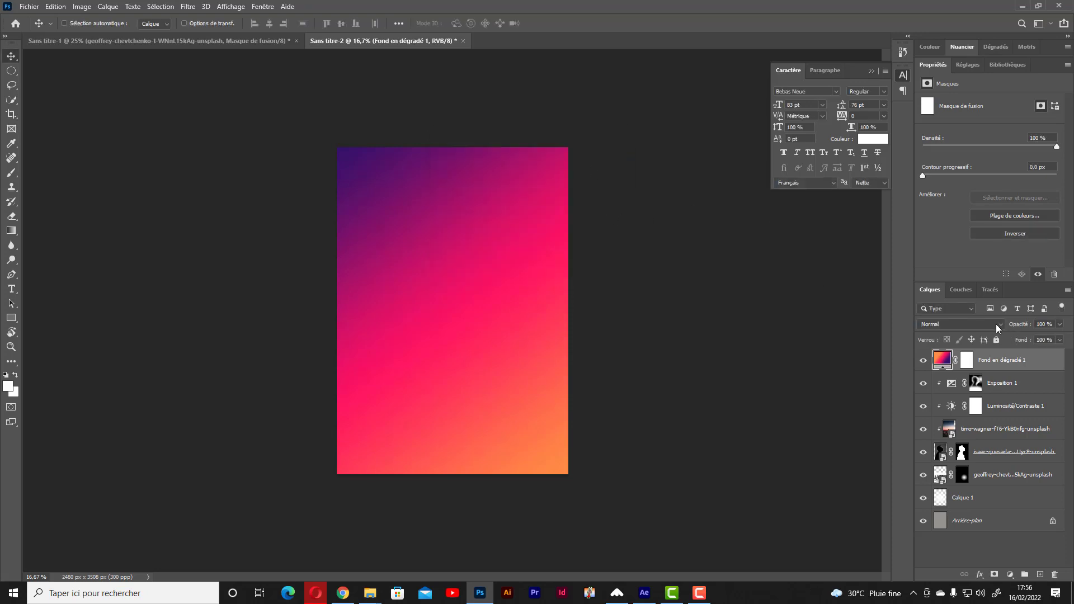
# Set the Fond en dégradé 1 layer's blend mode to Superposition and opacity to 25%, and compare the poster with and without it
pyautogui.click(997, 324)
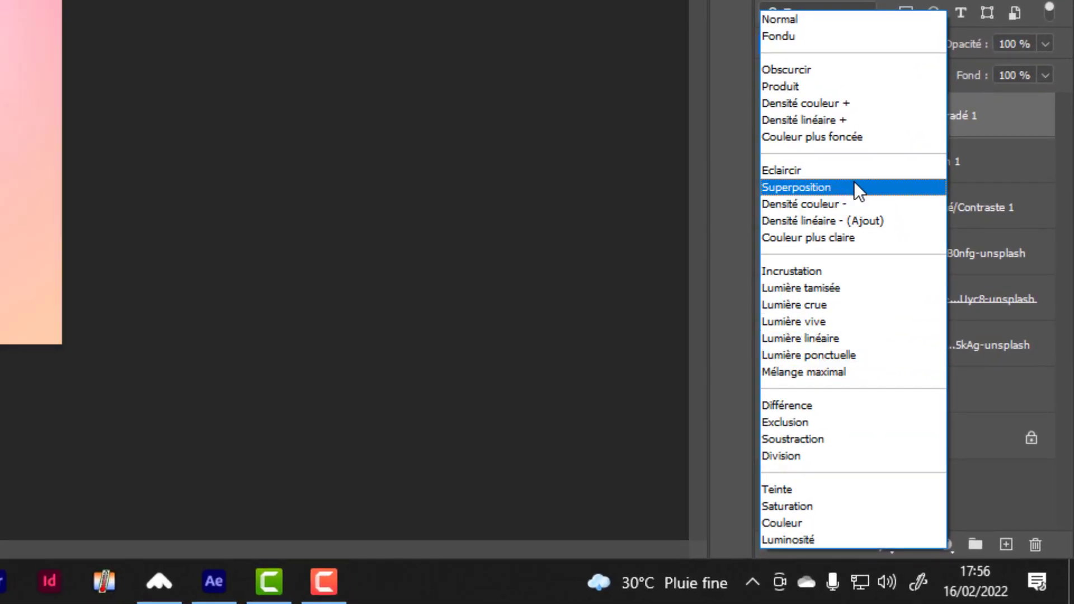
pyautogui.click(849, 191)
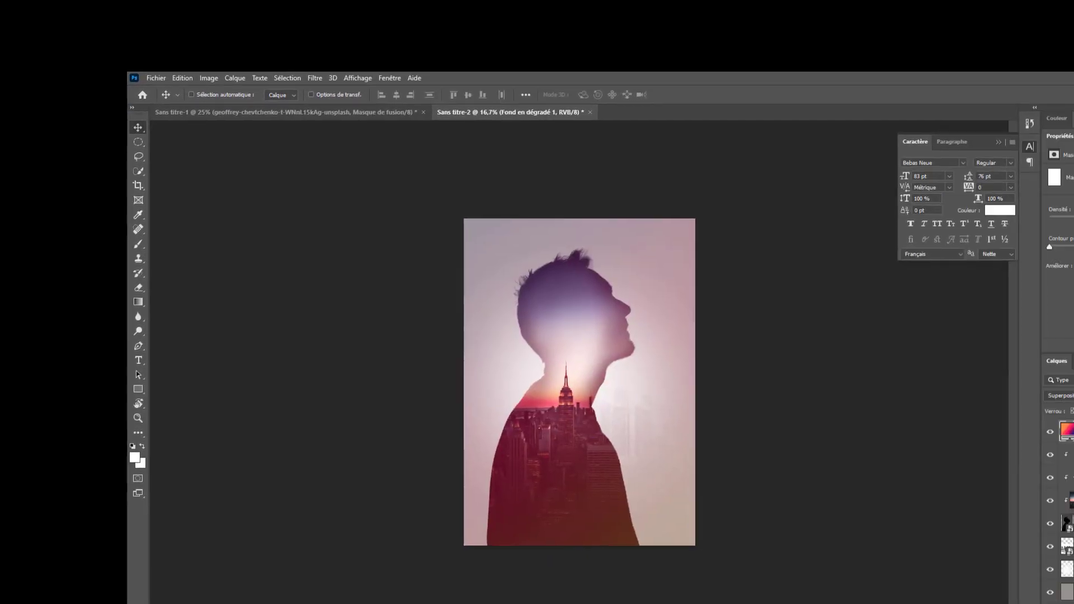
pyautogui.moveTo(1020, 325); pyautogui.dragTo(970, 347)
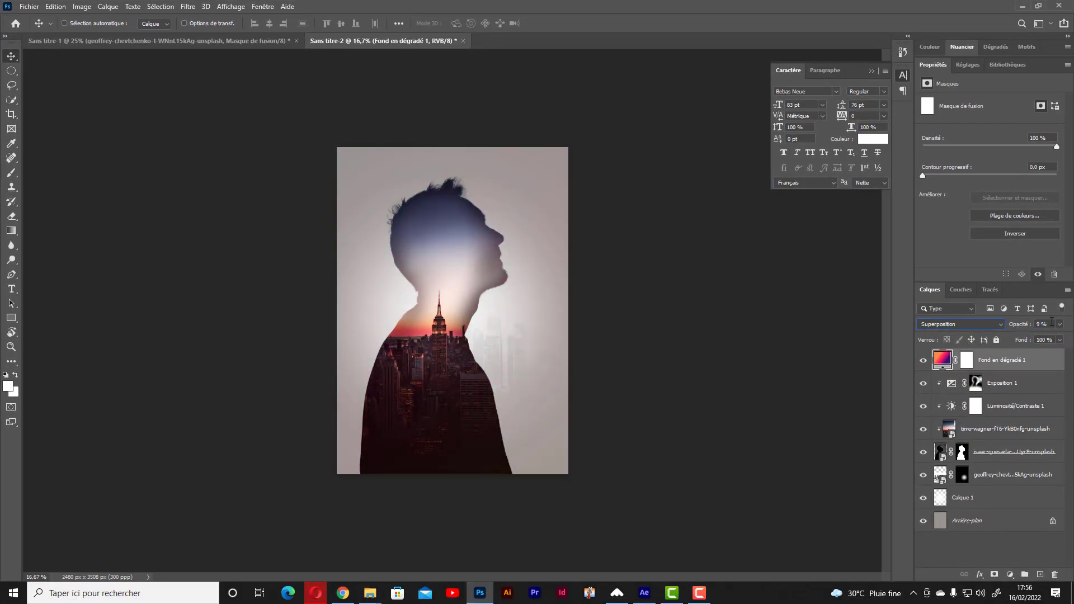
pyautogui.write('10')
pyautogui.press('Return')
pyautogui.write('25')
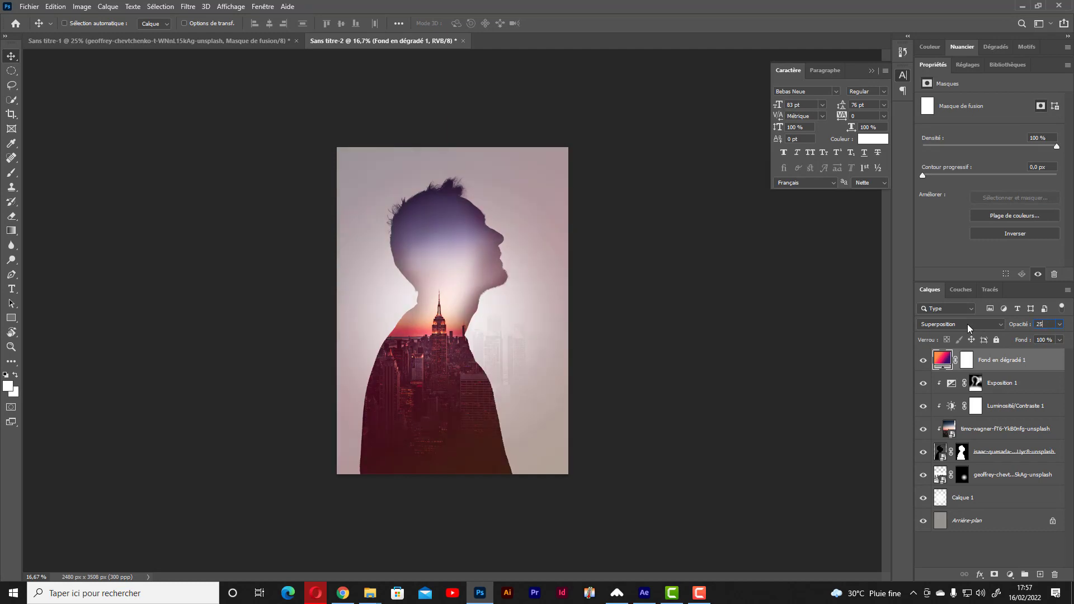
pyautogui.press('Return')
pyautogui.click(923, 361)
pyautogui.click(924, 361)
pyautogui.click(924, 362)
pyautogui.click(924, 361)
pyautogui.hotkey('ctrl', '-')
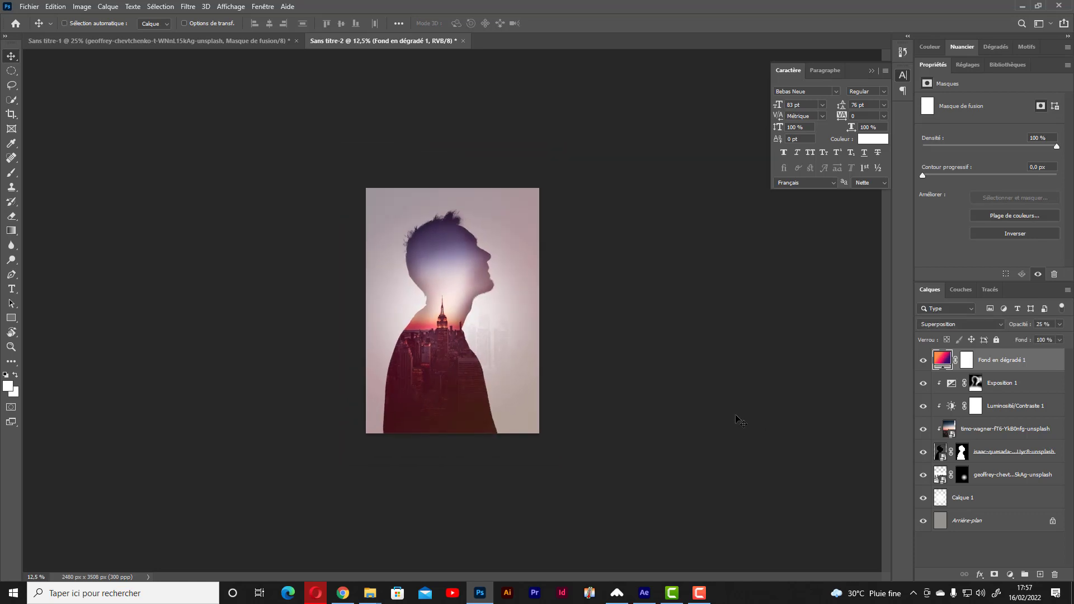
# Add the white title DO IT in Bebas Neue Regular at 83 pt over the lower part of the silhouette
pyautogui.keyDown('ctrl'); pyautogui.click(501, 424); pyautogui.keyUp('ctrl')
pyautogui.keyDown('ctrl'); pyautogui.click(500, 423); pyautogui.keyUp('ctrl')
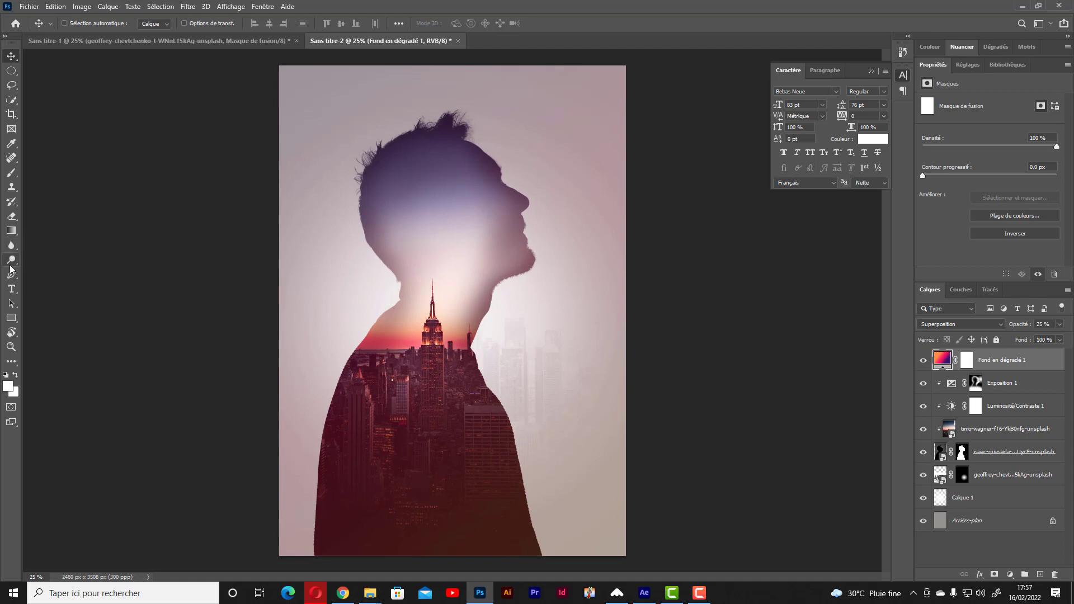
pyautogui.click(12, 289)
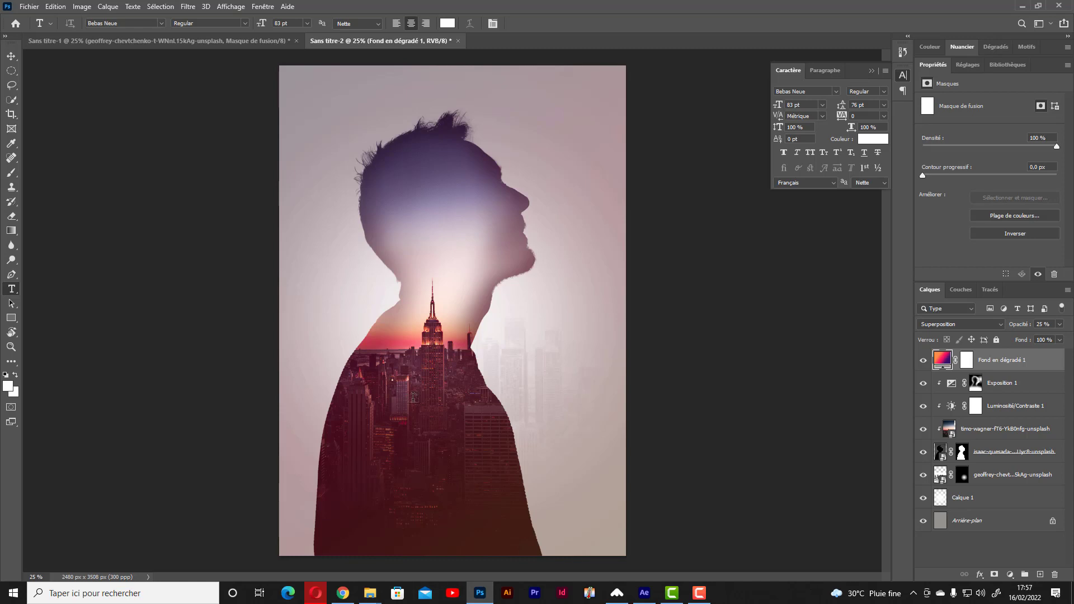
pyautogui.click(379, 457)
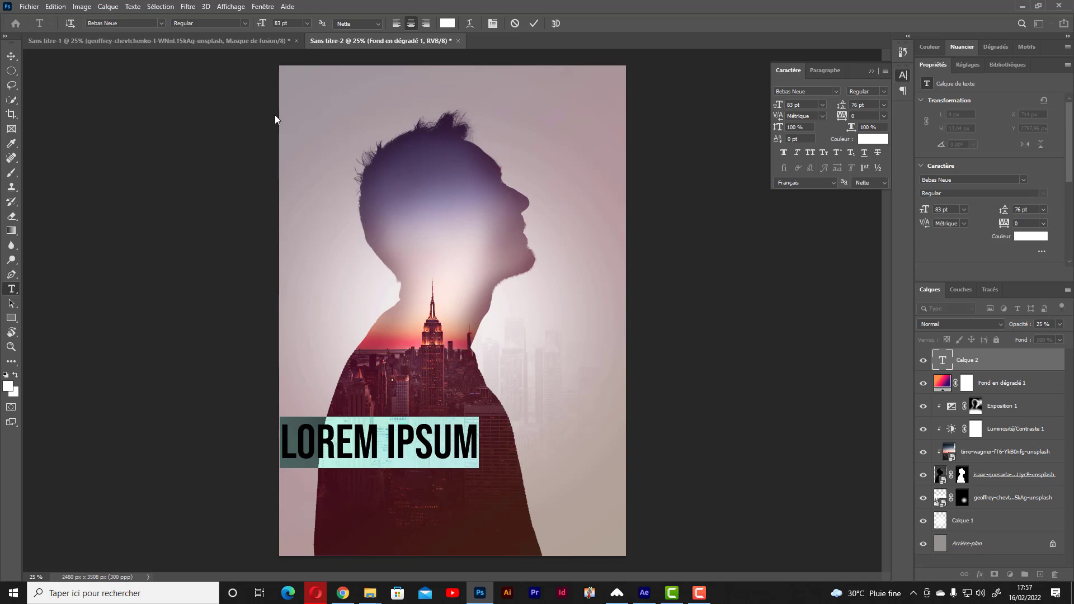
pyautogui.write('DO')
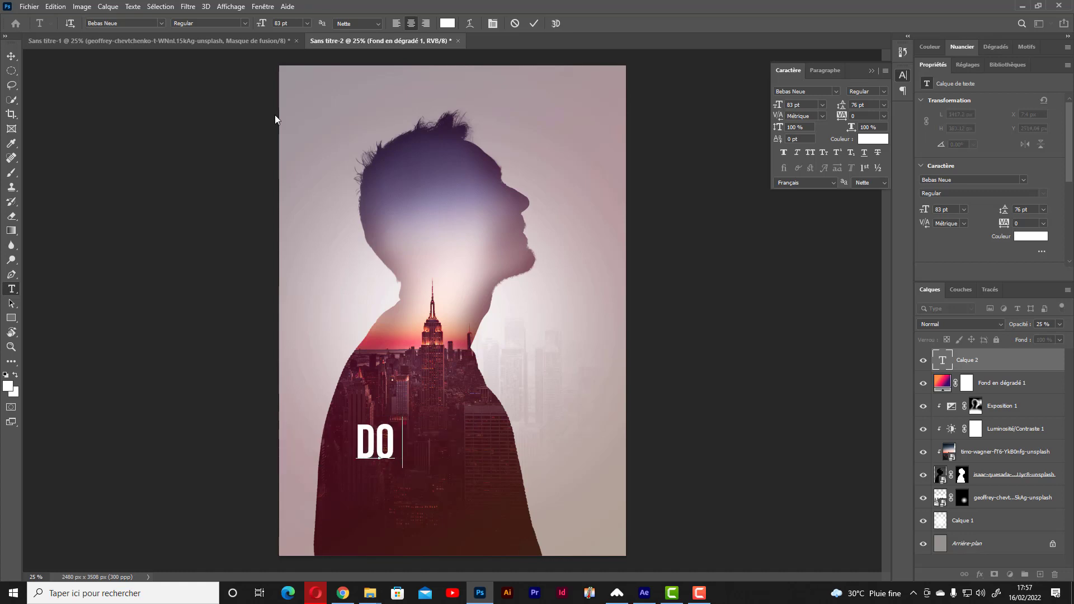
pyautogui.write(' IT')
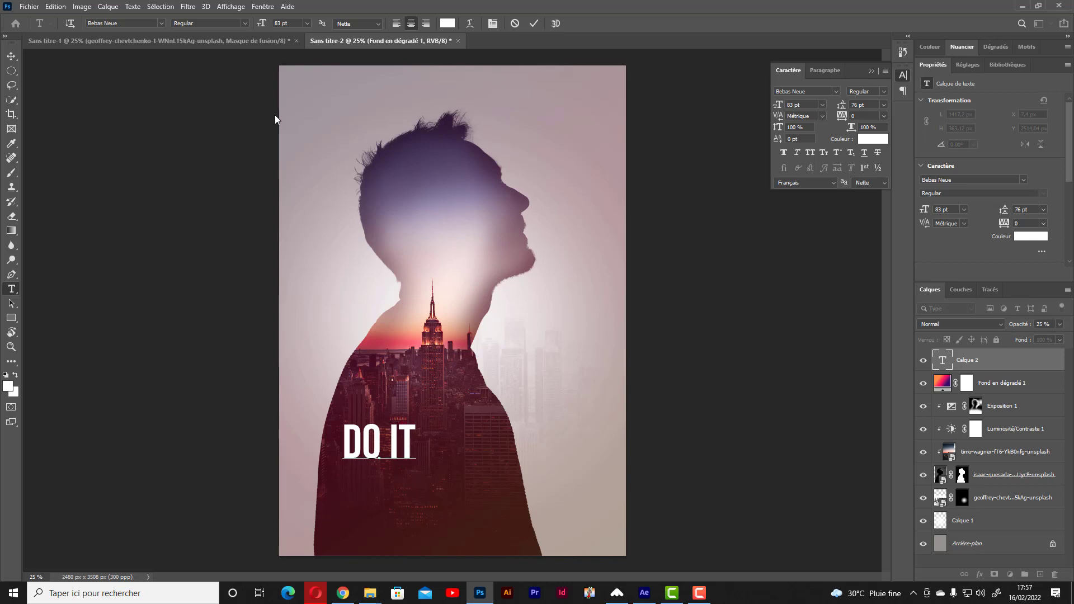
pyautogui.hotkey('ctrl', 'Return')
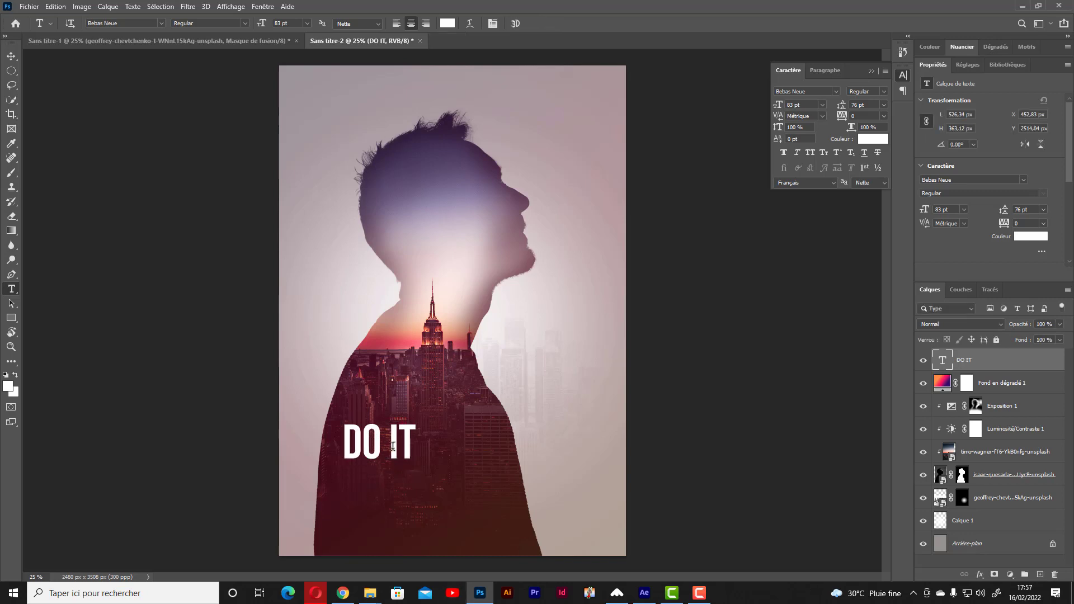
# Scale the DO IT title up proportionally to about 1152 px wide, filling most of the silhouette's torso width
pyautogui.hotkey('ctrl', 't')
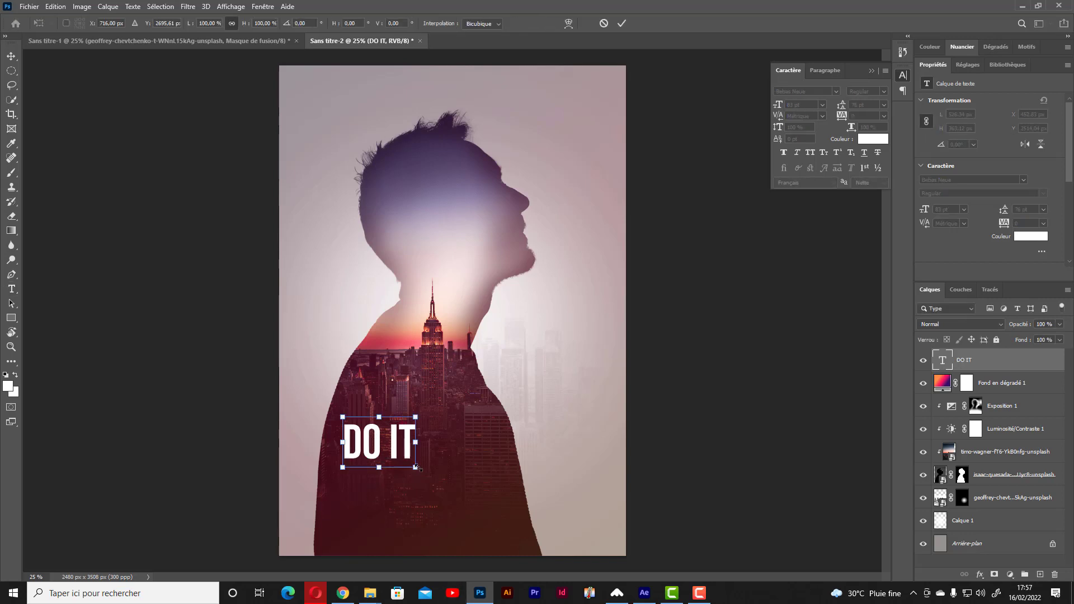
pyautogui.moveTo(419, 470); pyautogui.dragTo(502, 516)
pyautogui.press('Return')
pyautogui.hotkey('ctrl', '-')
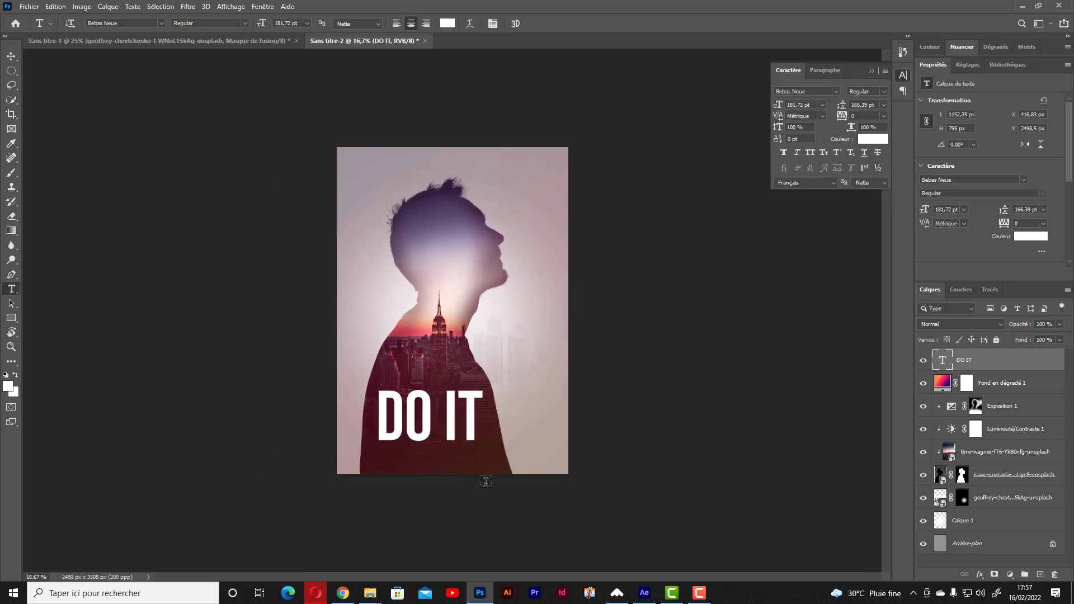
pyautogui.click(13, 58)
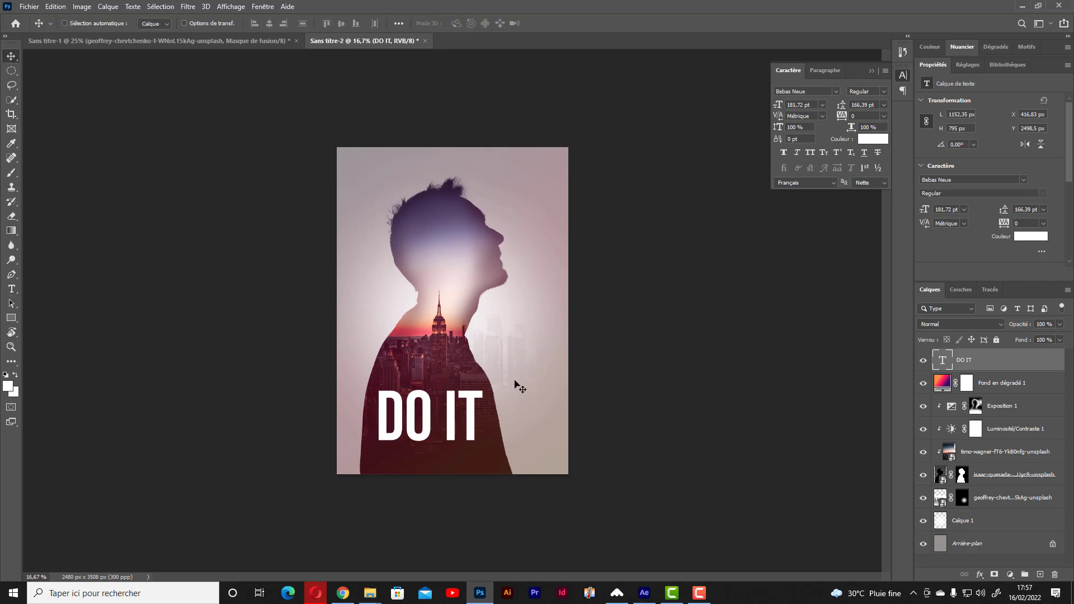